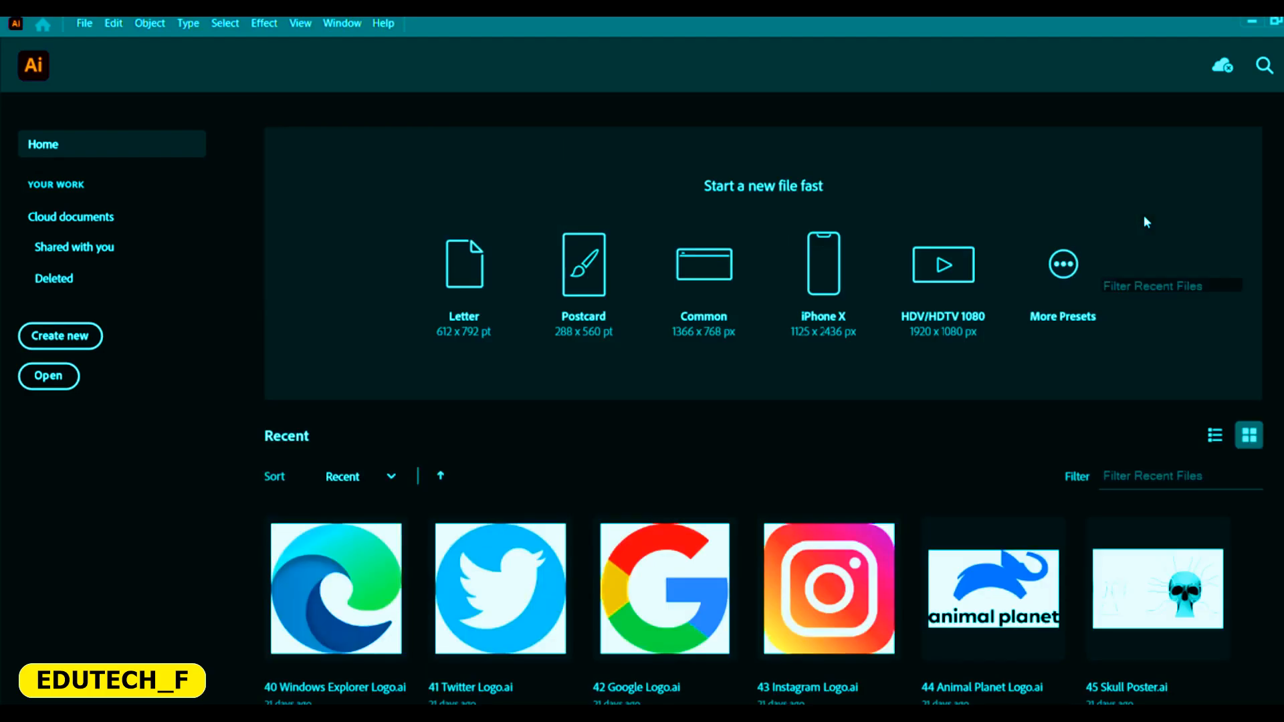
scroll(1144, 215, down, 2)
scroll(1145, 221, up, 2)
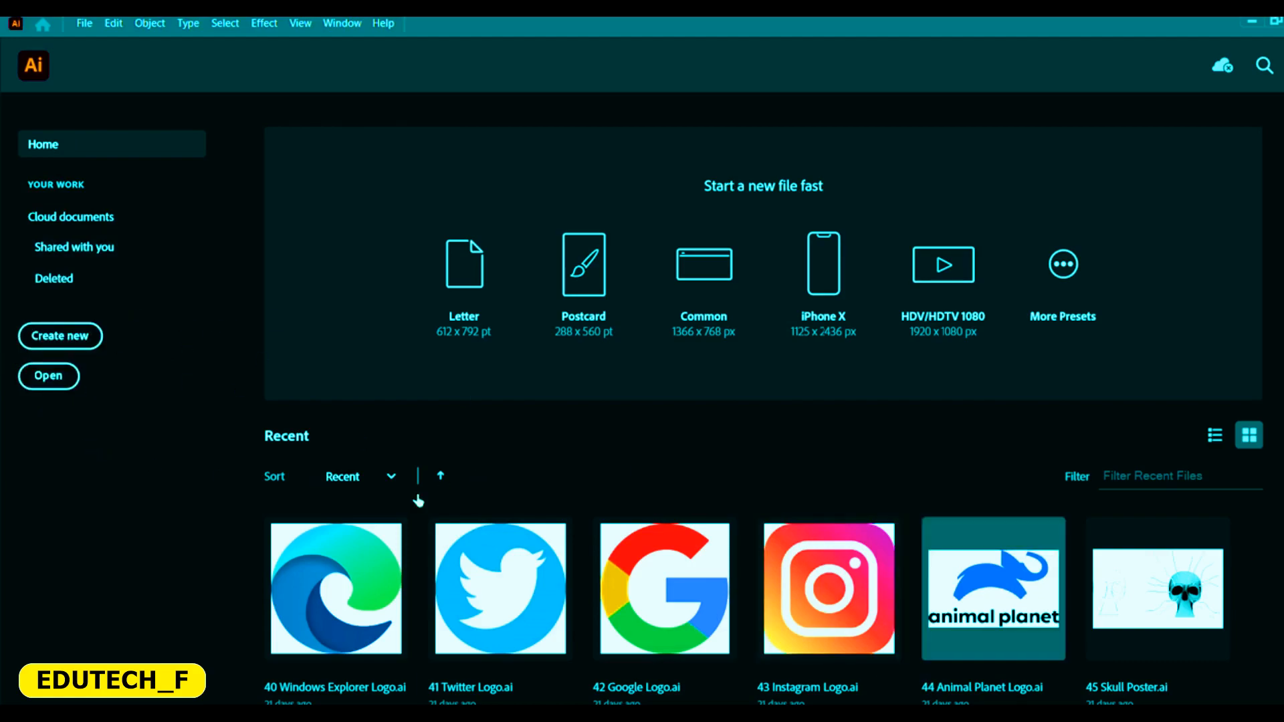
scroll(1262, 626, down, 4)
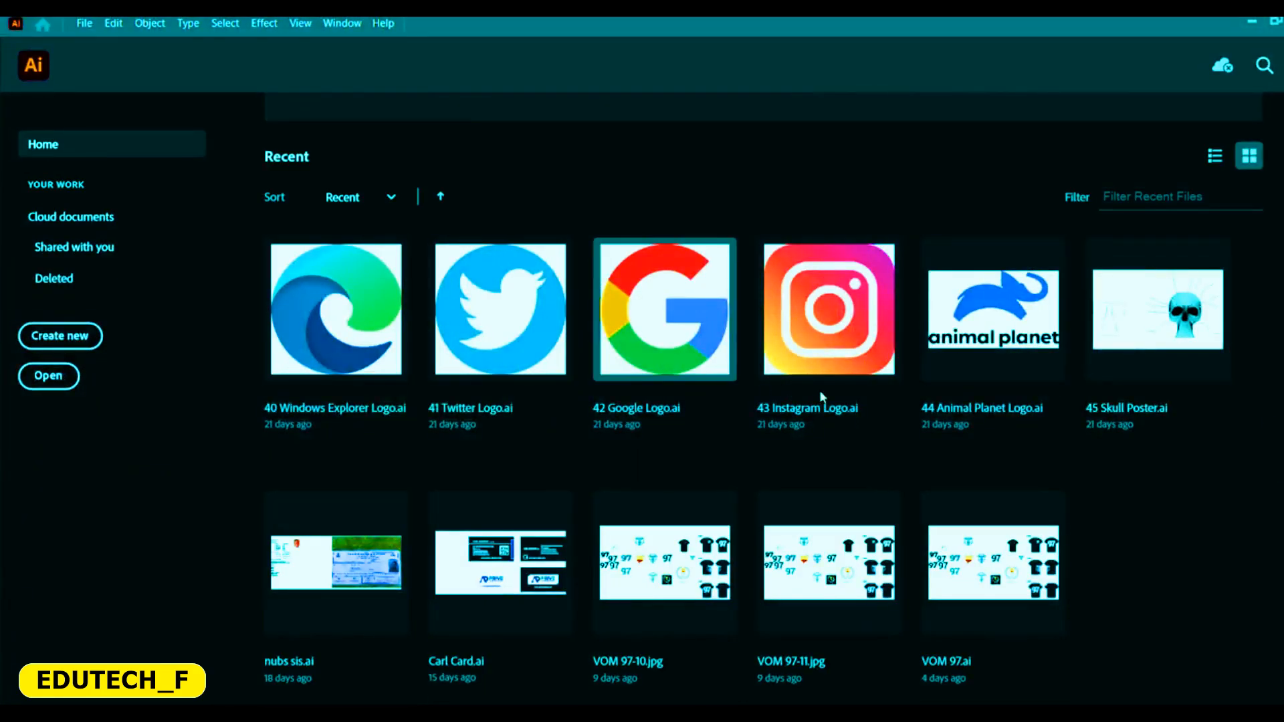
scroll(602, 540, up, 4)
scroll(569, 562, down, 4)
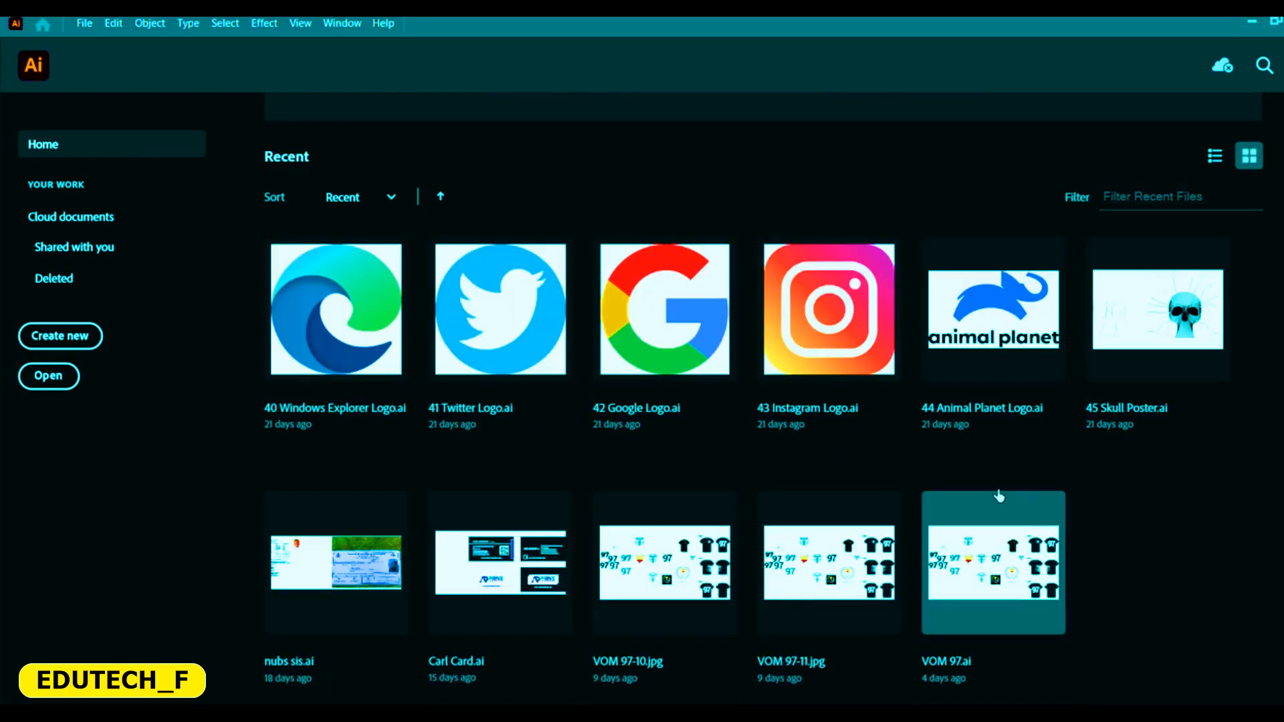
scroll(998, 495, up, 4)
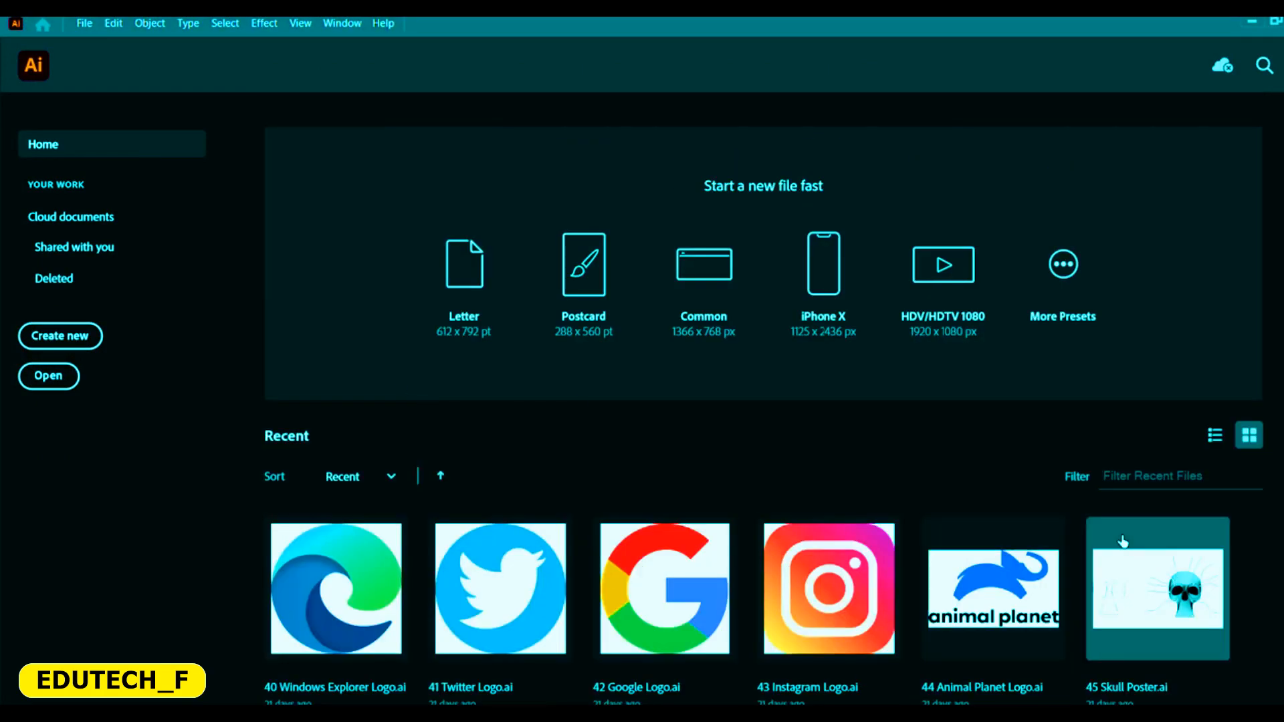
Step: Create a new document from the Common 1366 x 768 px preset in RGB color mode
click(67, 337)
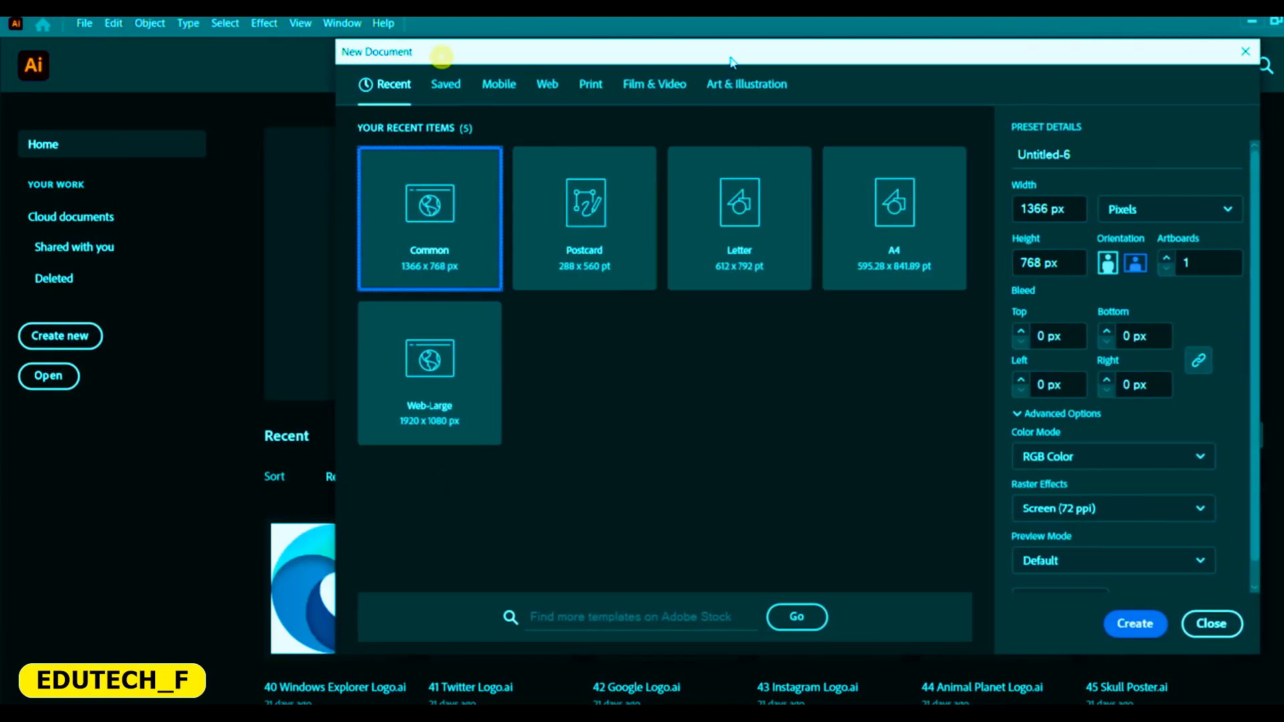
drag(432, 57, 719, 57)
drag(885, 51, 721, 71)
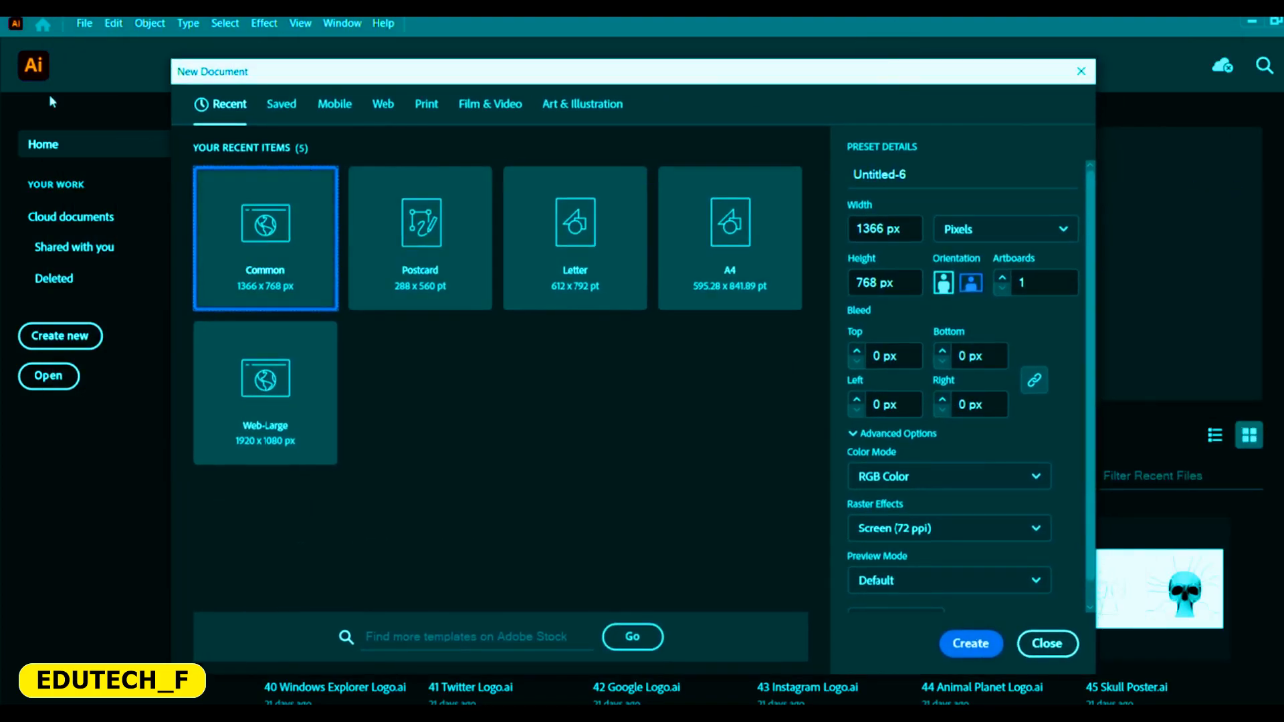
click(254, 224)
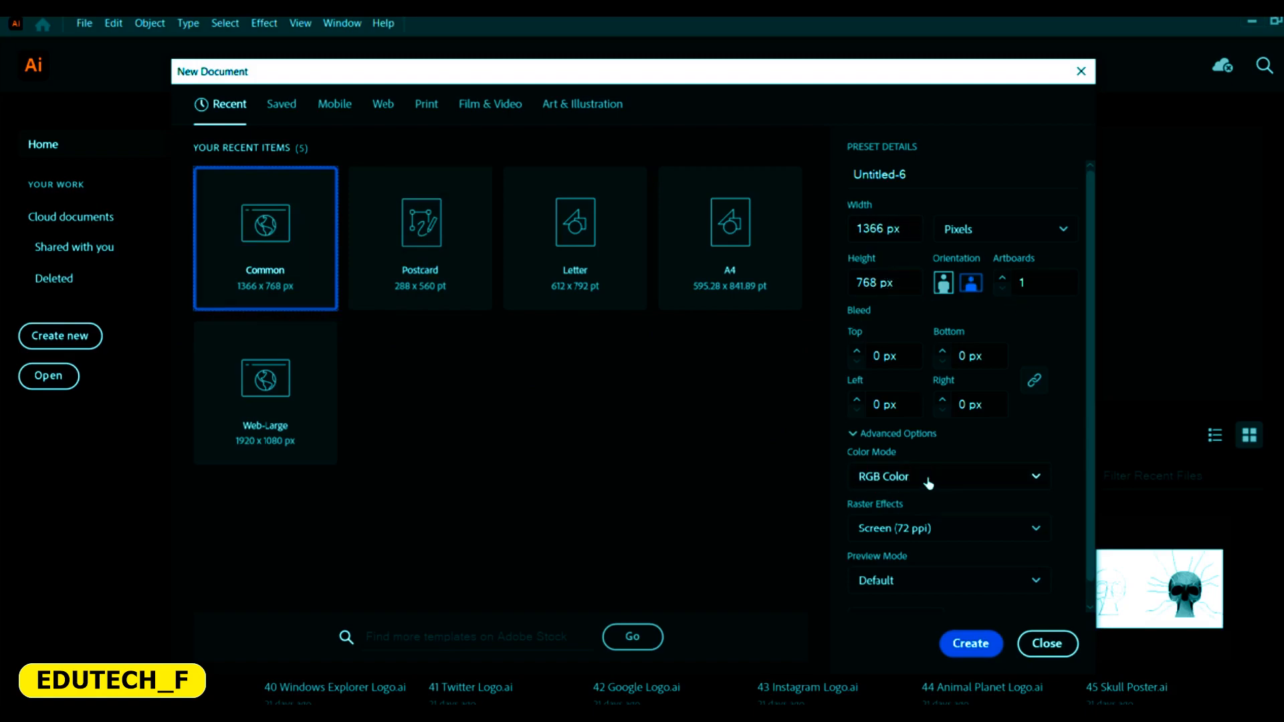
click(954, 475)
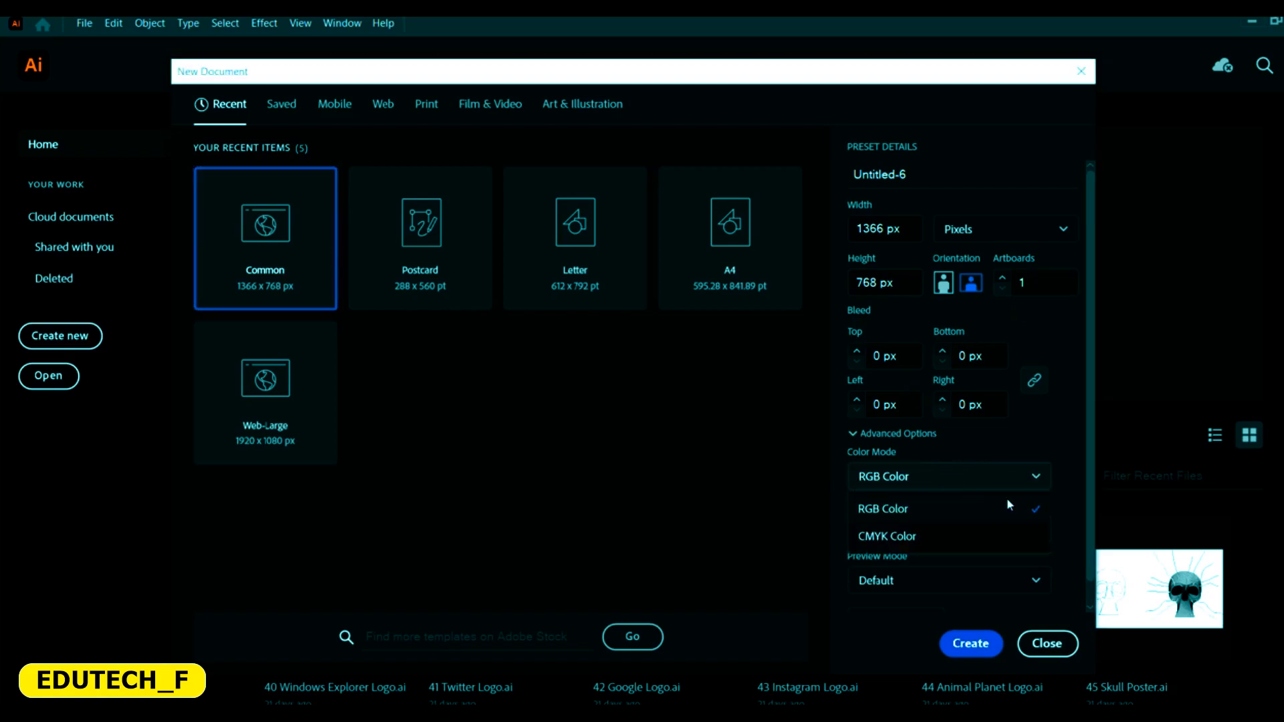
click(939, 479)
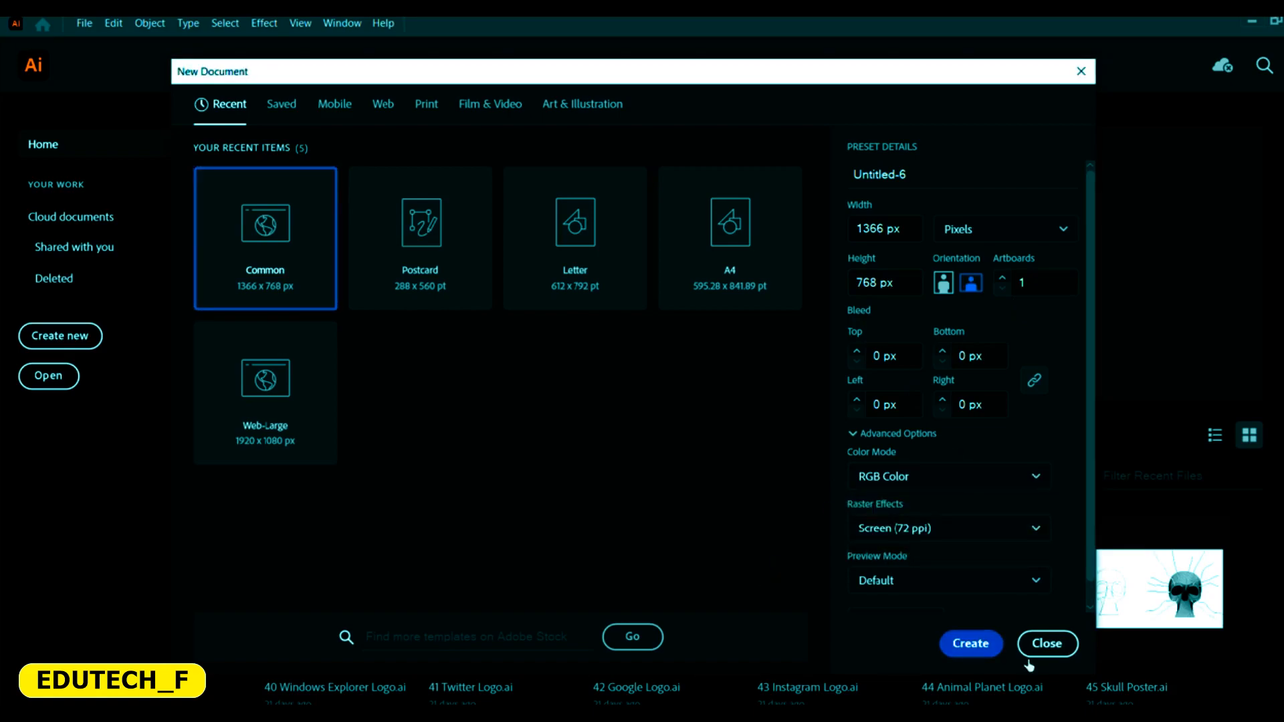
click(1043, 646)
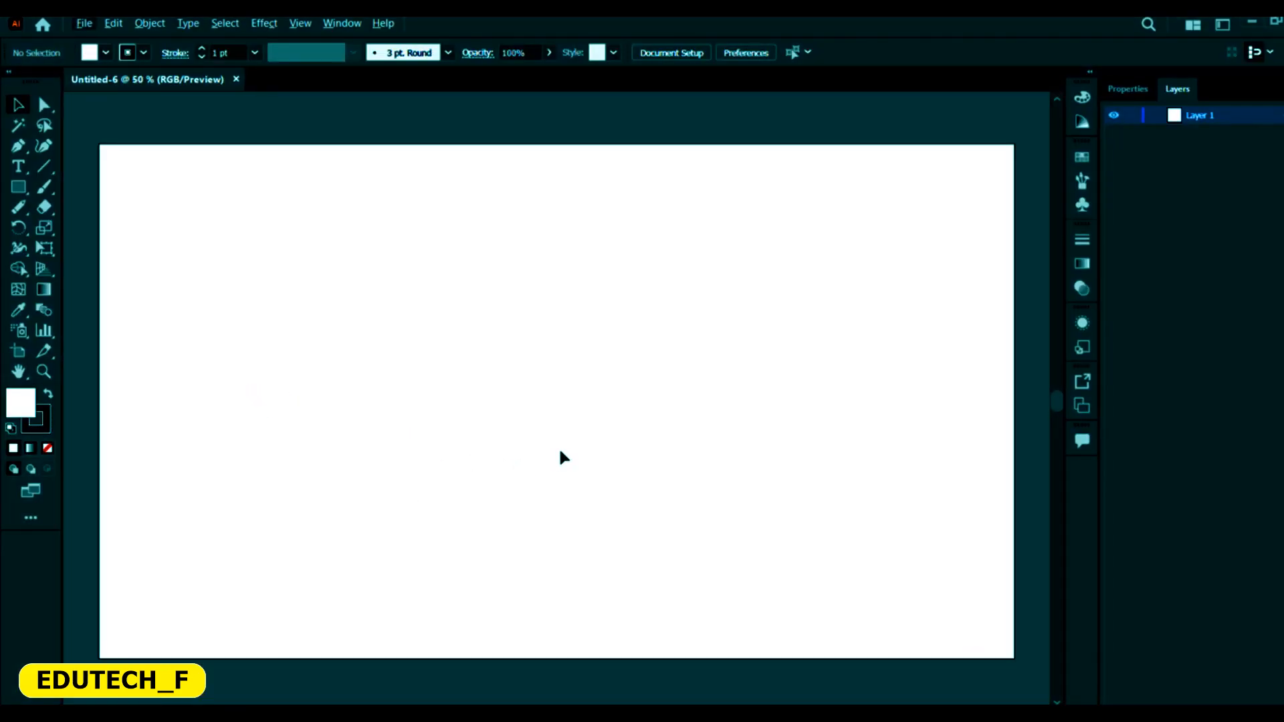
scroll(571, 401, down, 1)
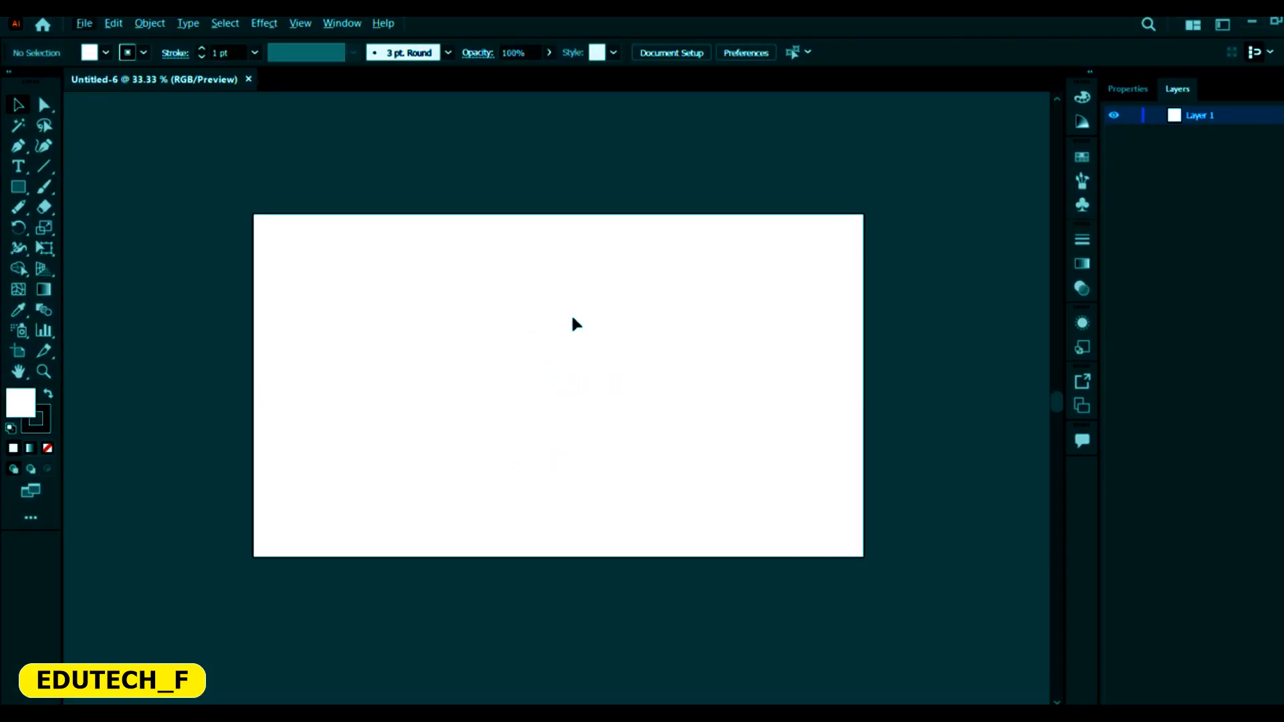
scroll(568, 315, up, 1)
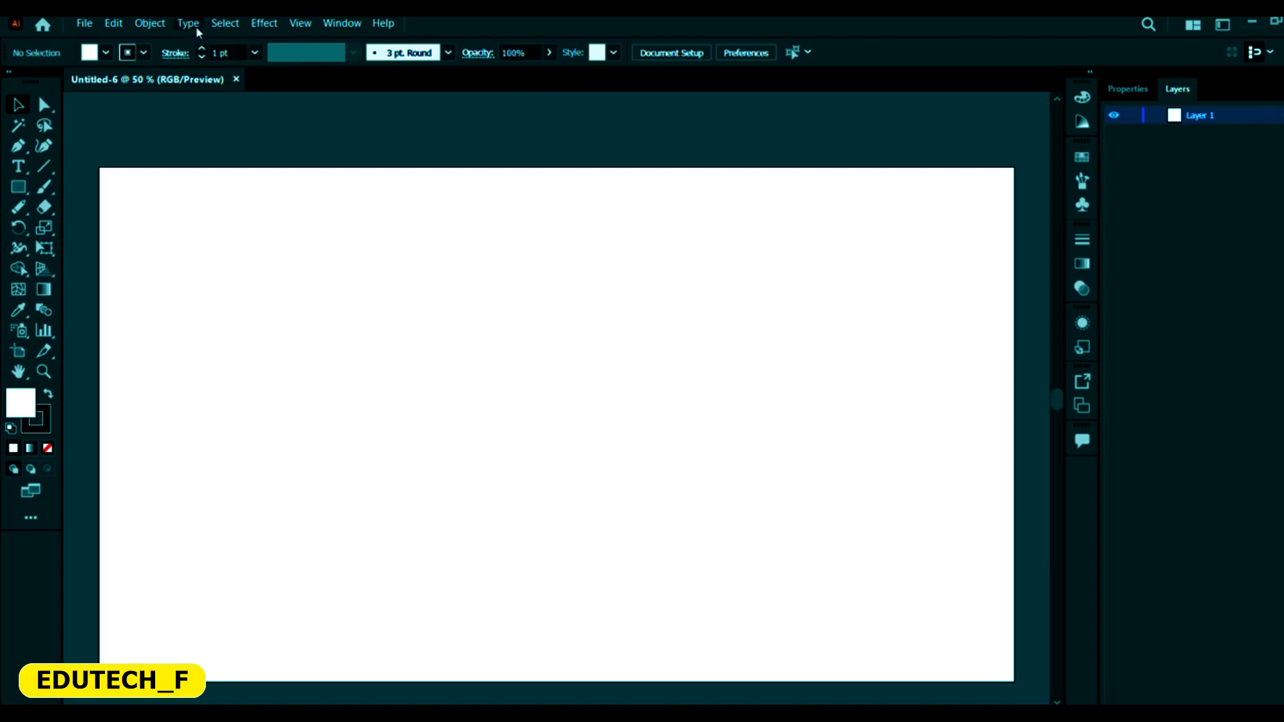
click(85, 24)
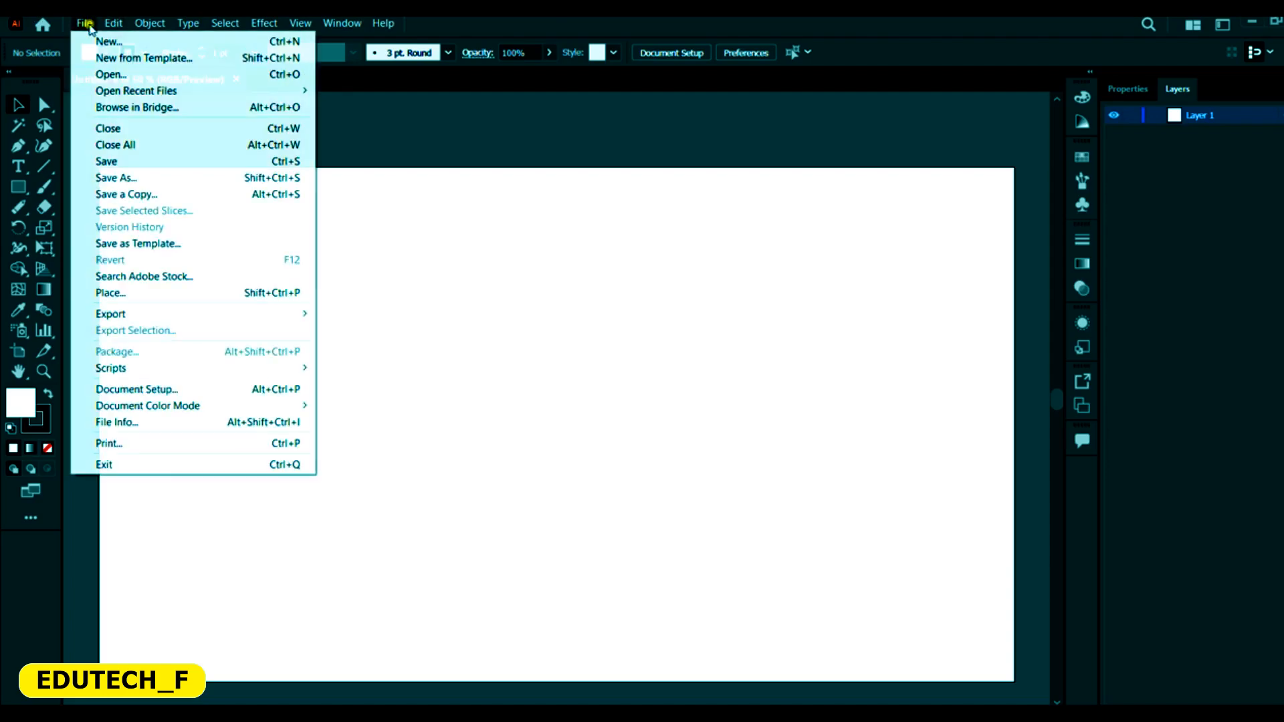
click(89, 26)
click(91, 25)
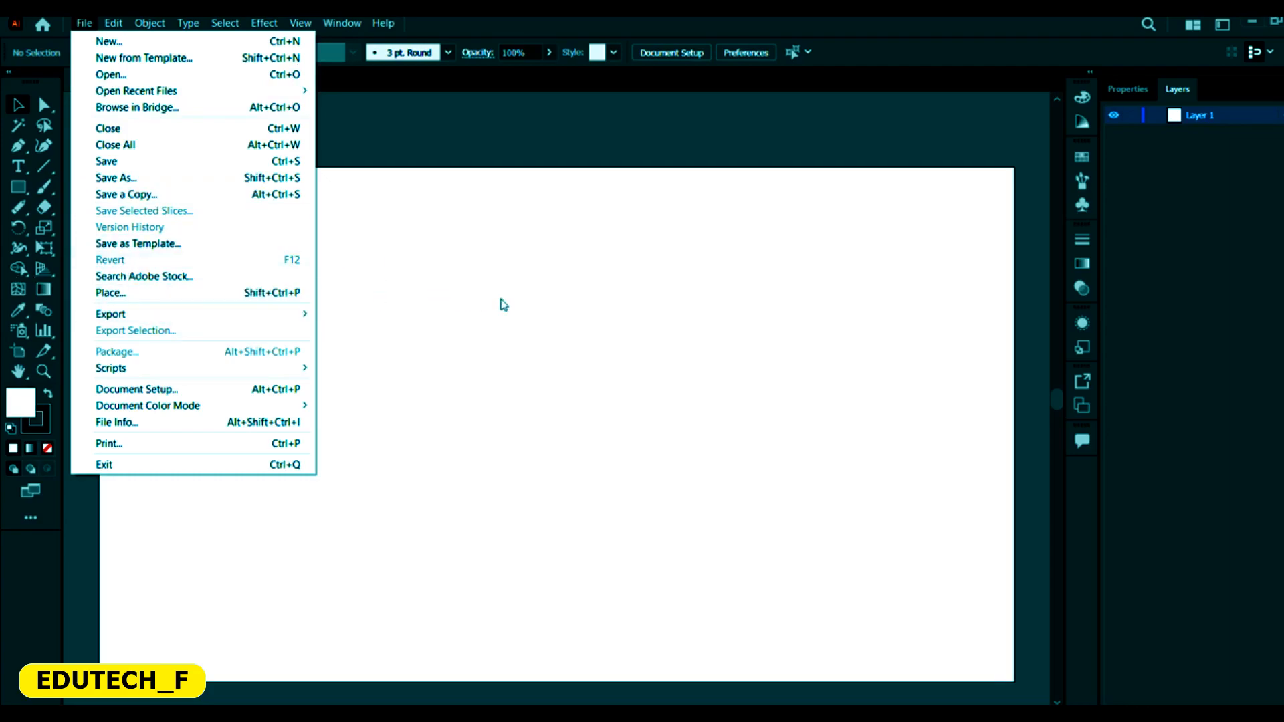
click(528, 302)
click(114, 24)
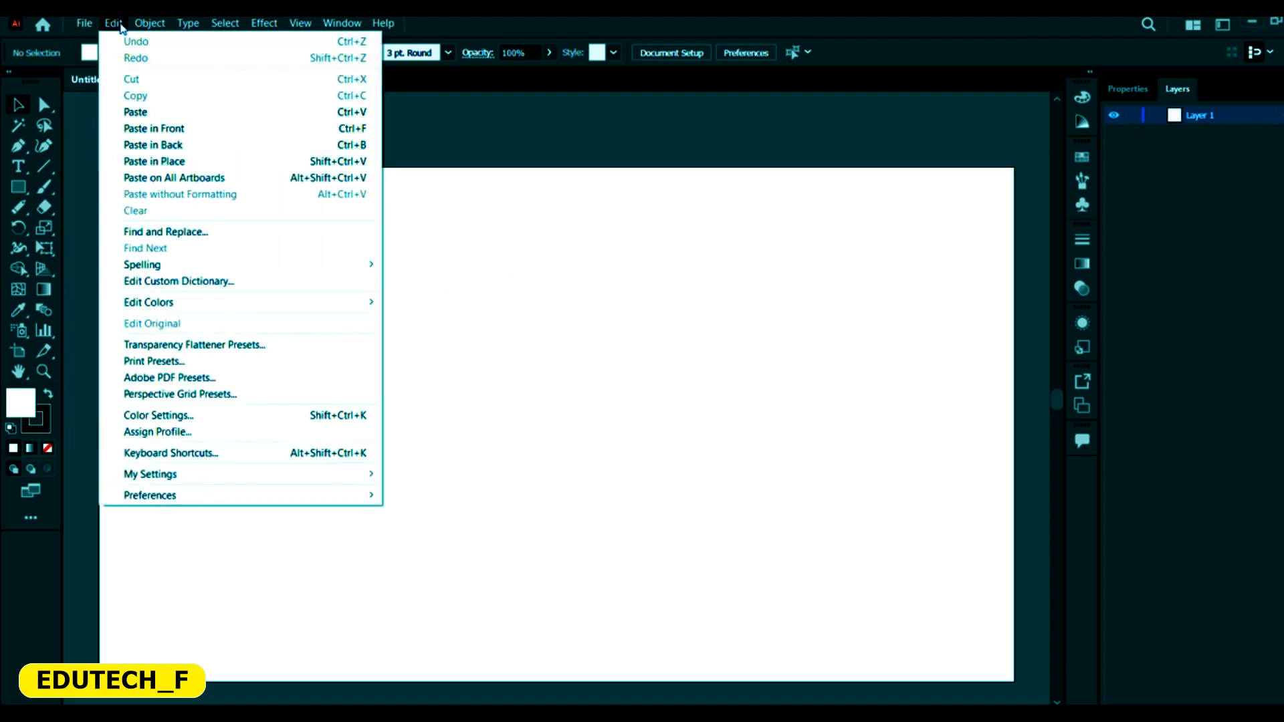
click(155, 27)
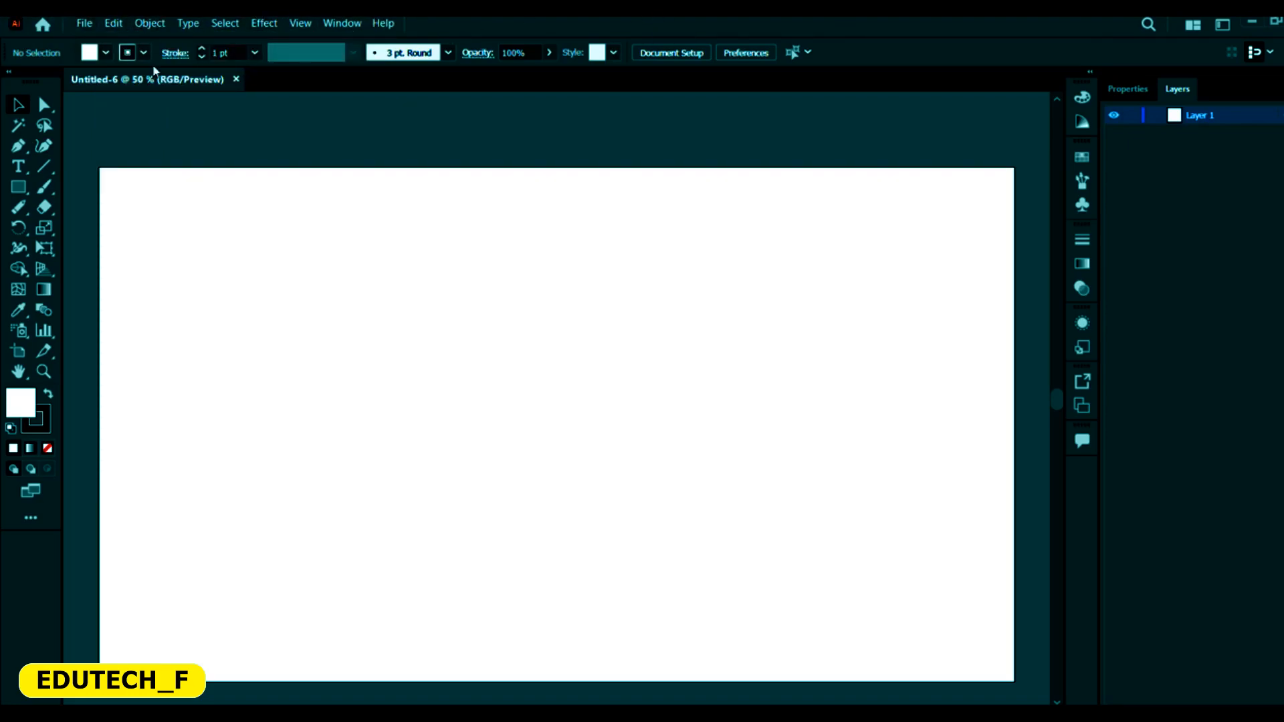
click(1013, 55)
click(340, 23)
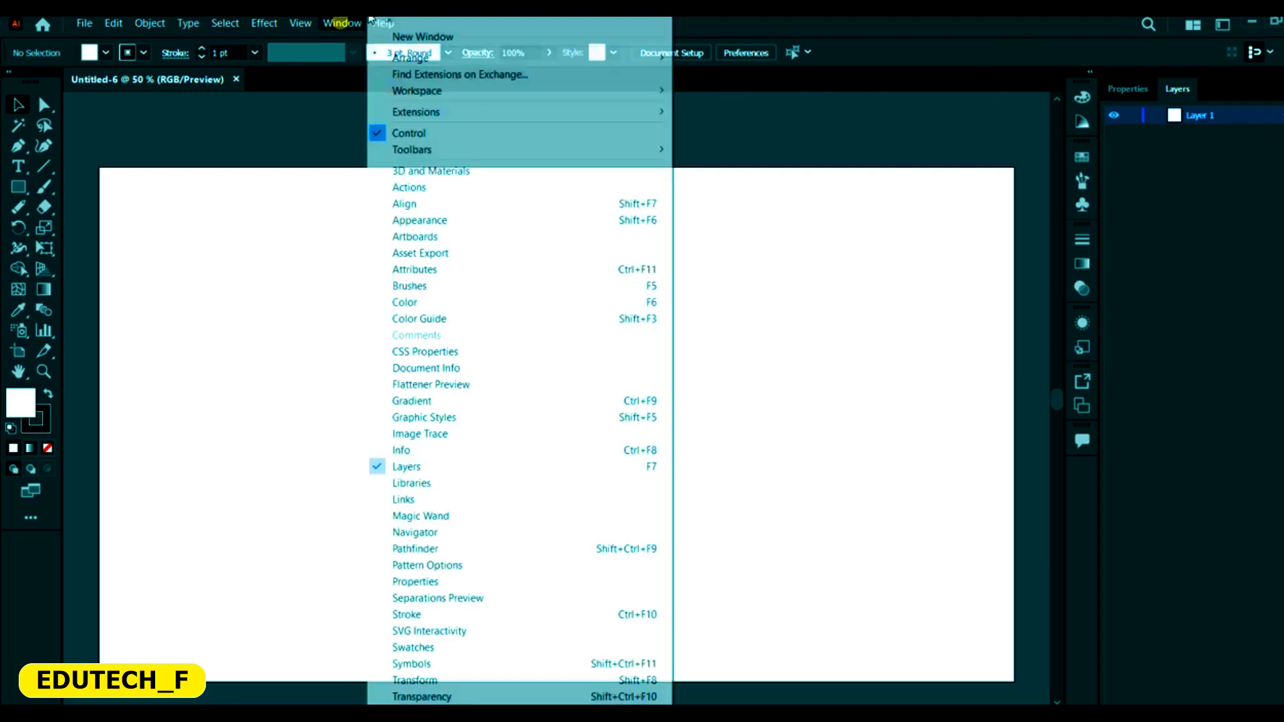
click(319, 25)
click(345, 24)
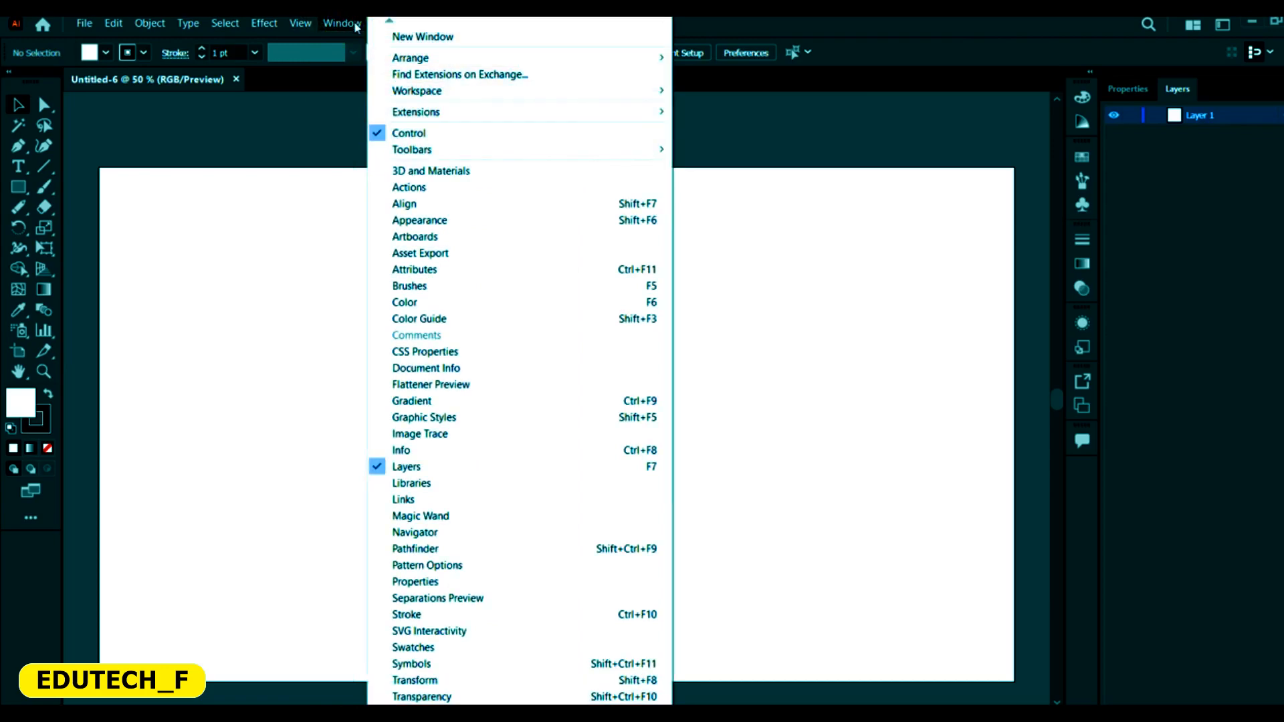
click(353, 25)
click(347, 25)
click(779, 20)
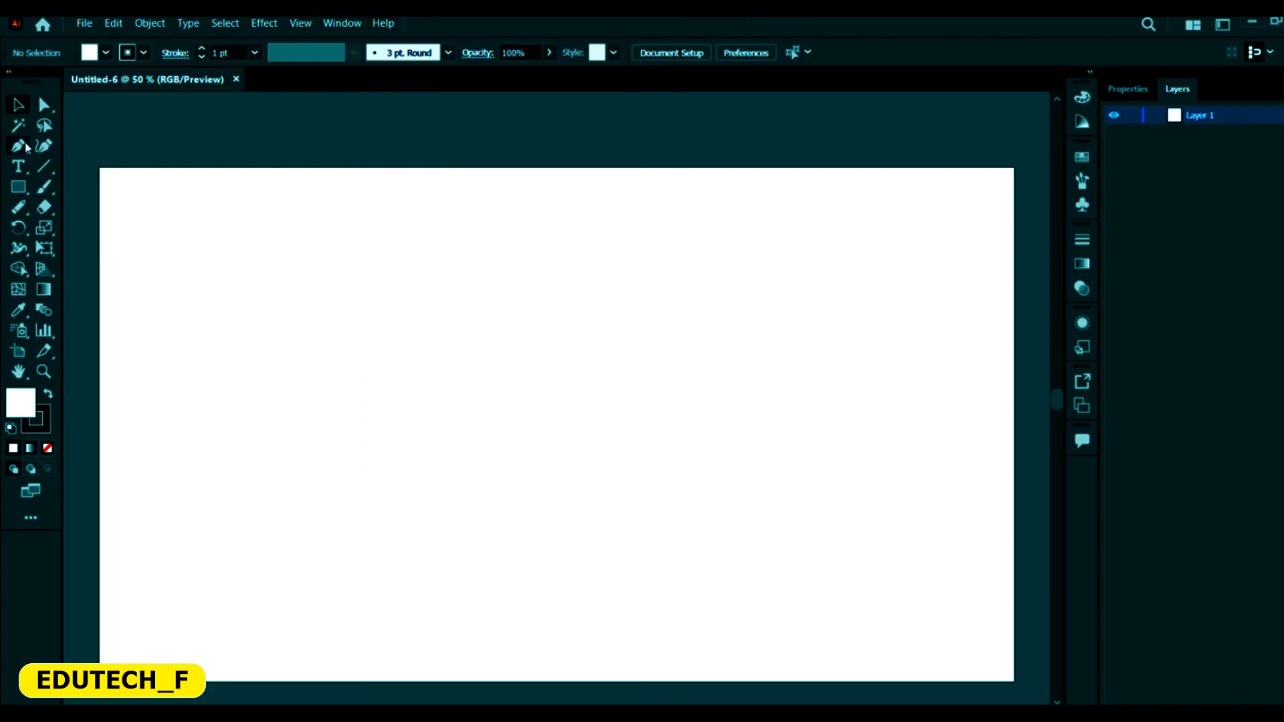
click(347, 24)
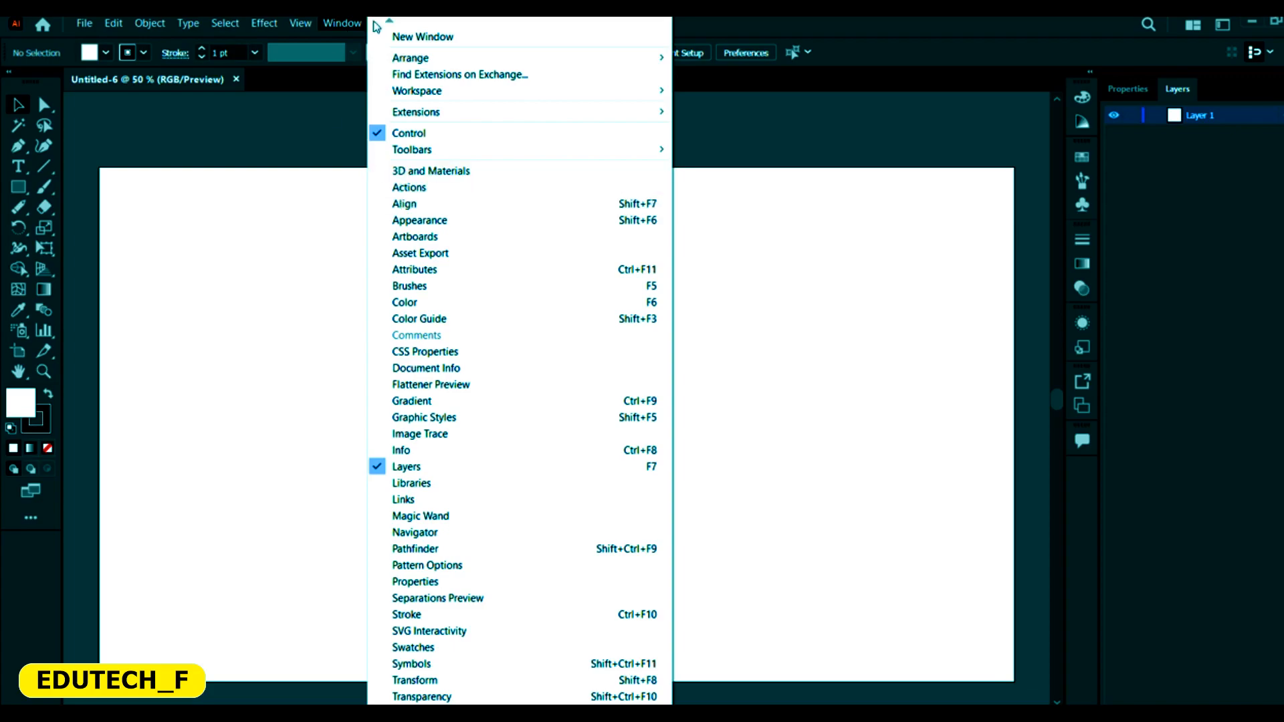
click(769, 19)
click(360, 21)
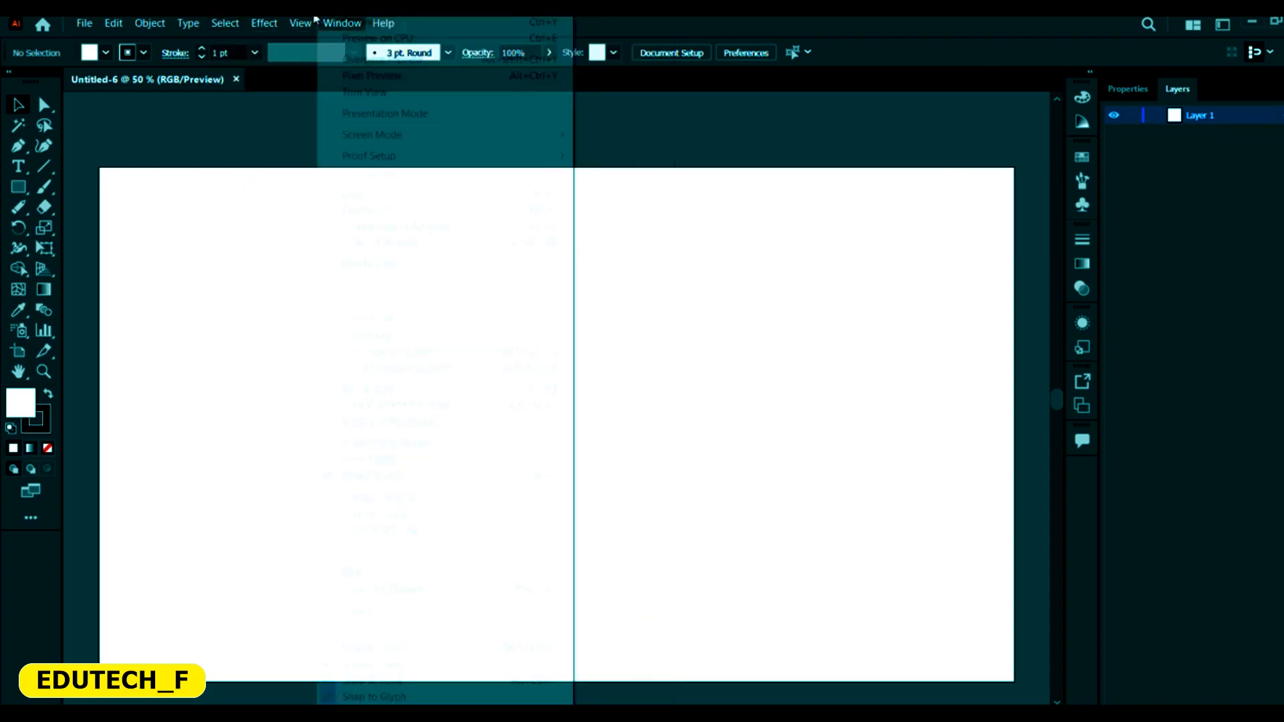
click(723, 18)
Step: Switch the workspace to Essentials
click(336, 26)
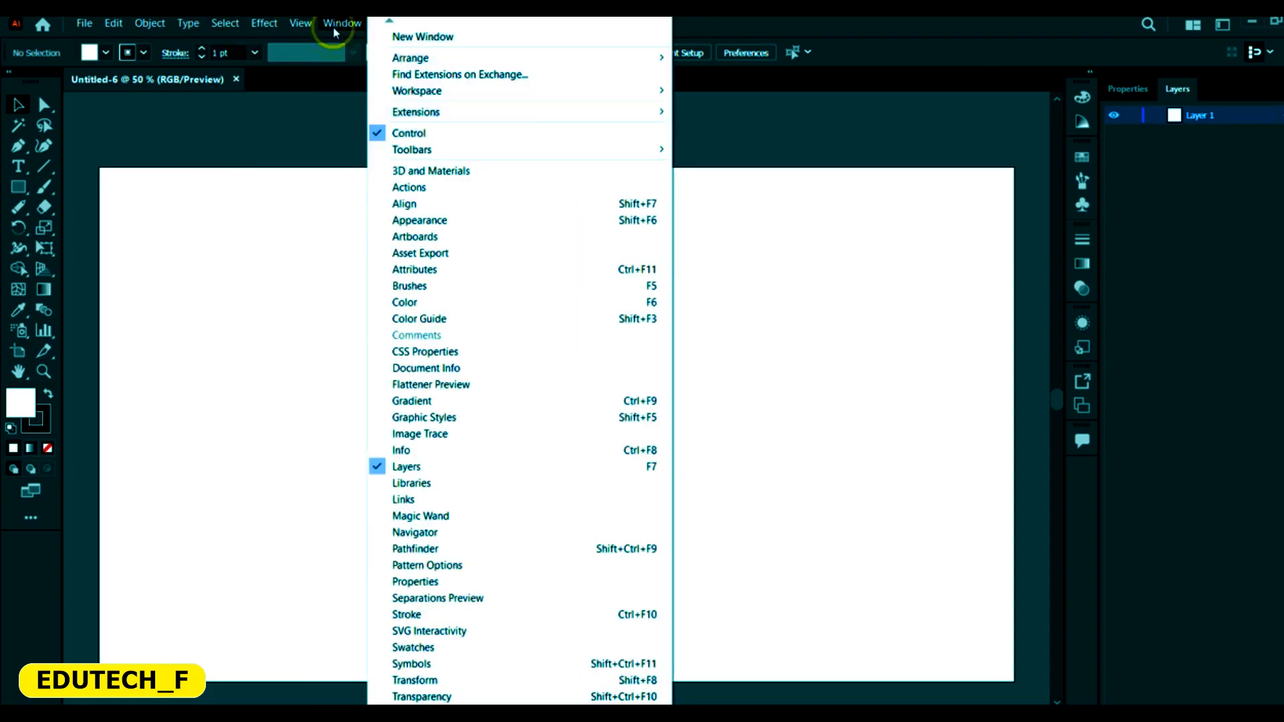
mouse_move(430, 97)
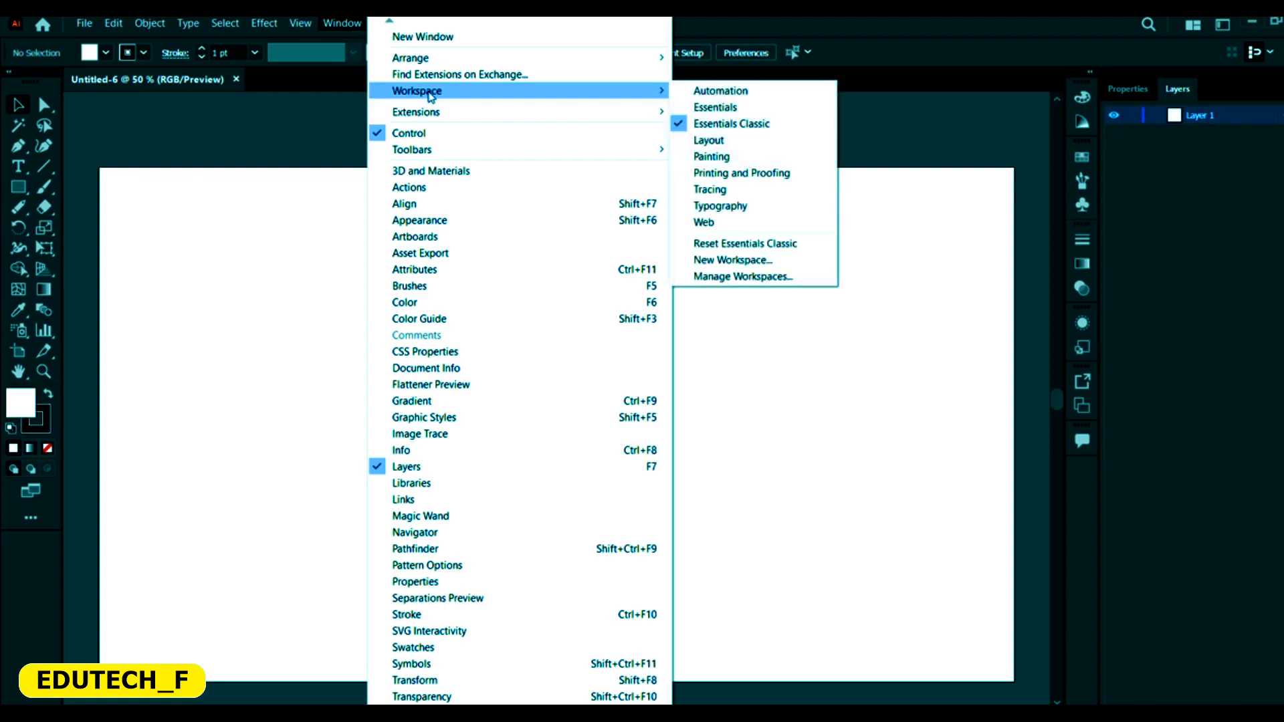
click(729, 109)
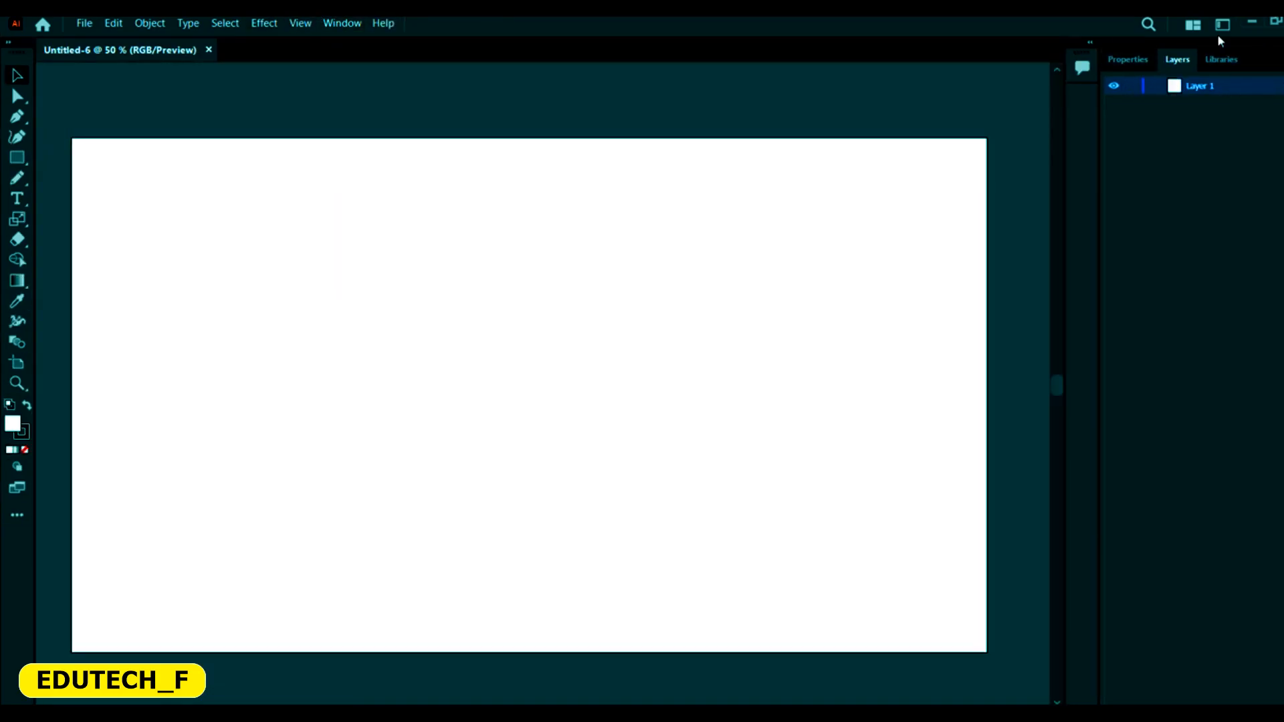
Step: Change the workspace to the Painting layout
click(344, 26)
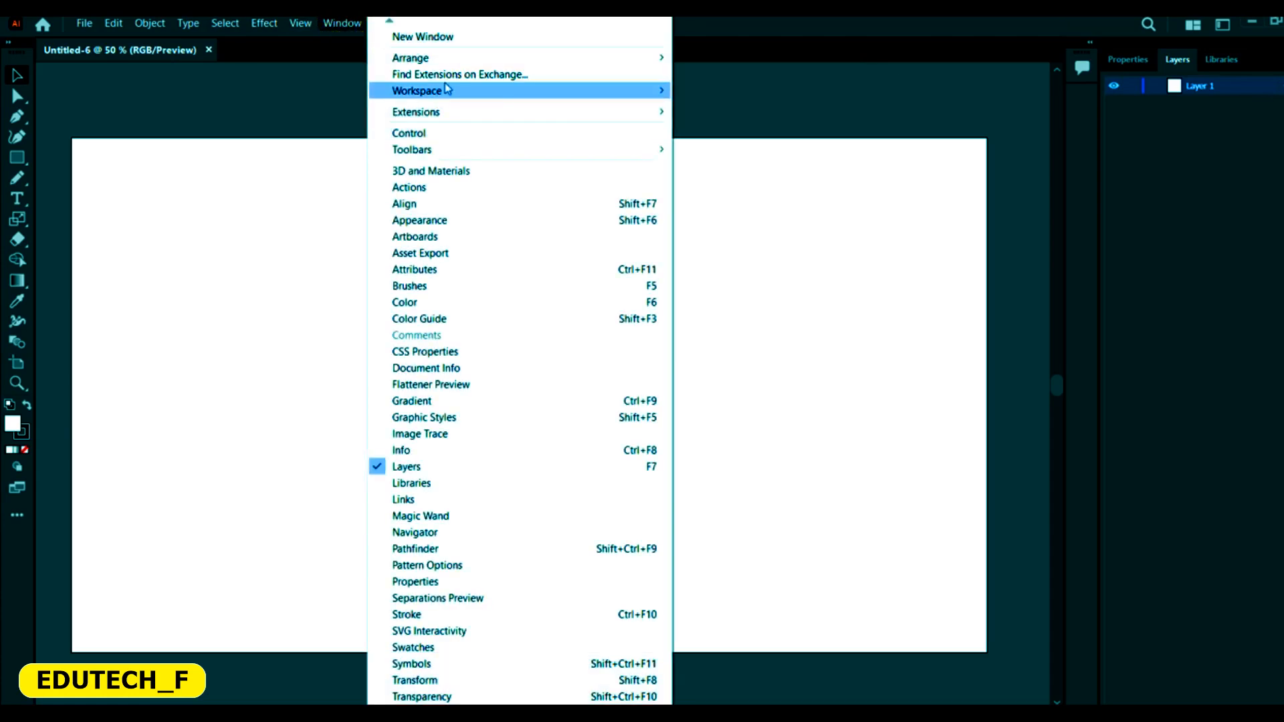
mouse_move(534, 97)
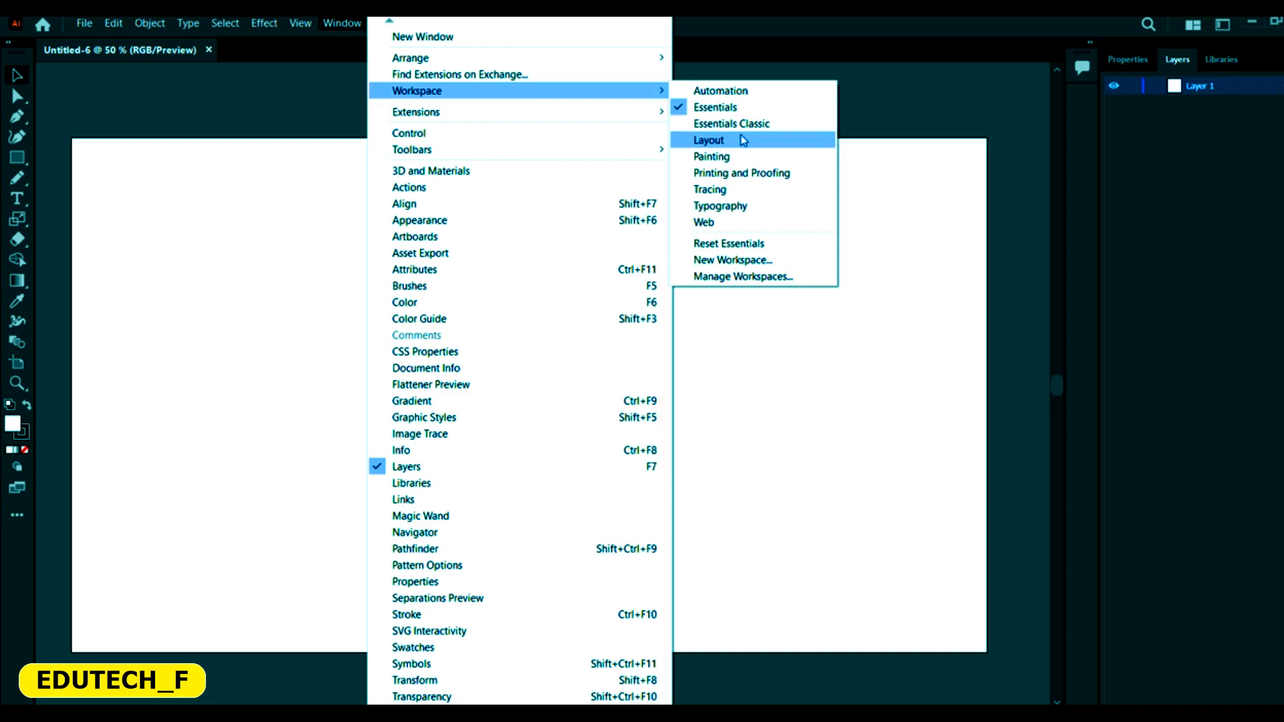
click(740, 157)
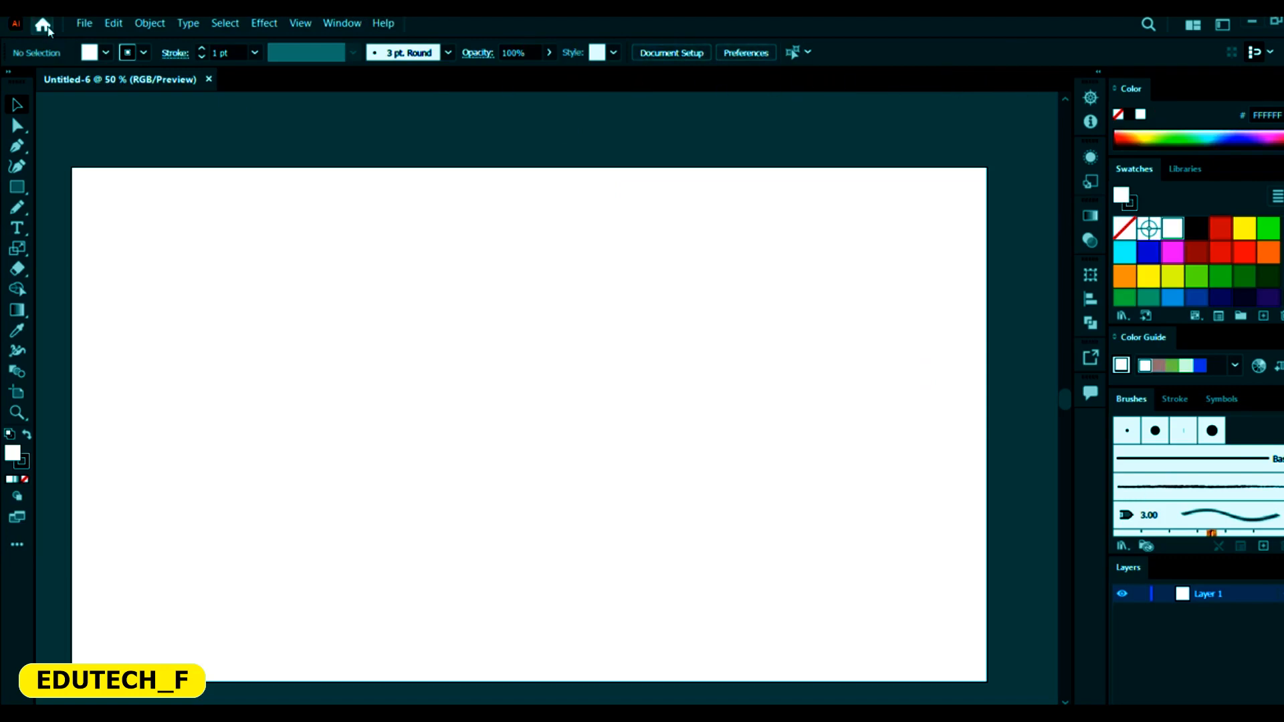
Step: Set the workspace back to Essentials Classic
click(341, 24)
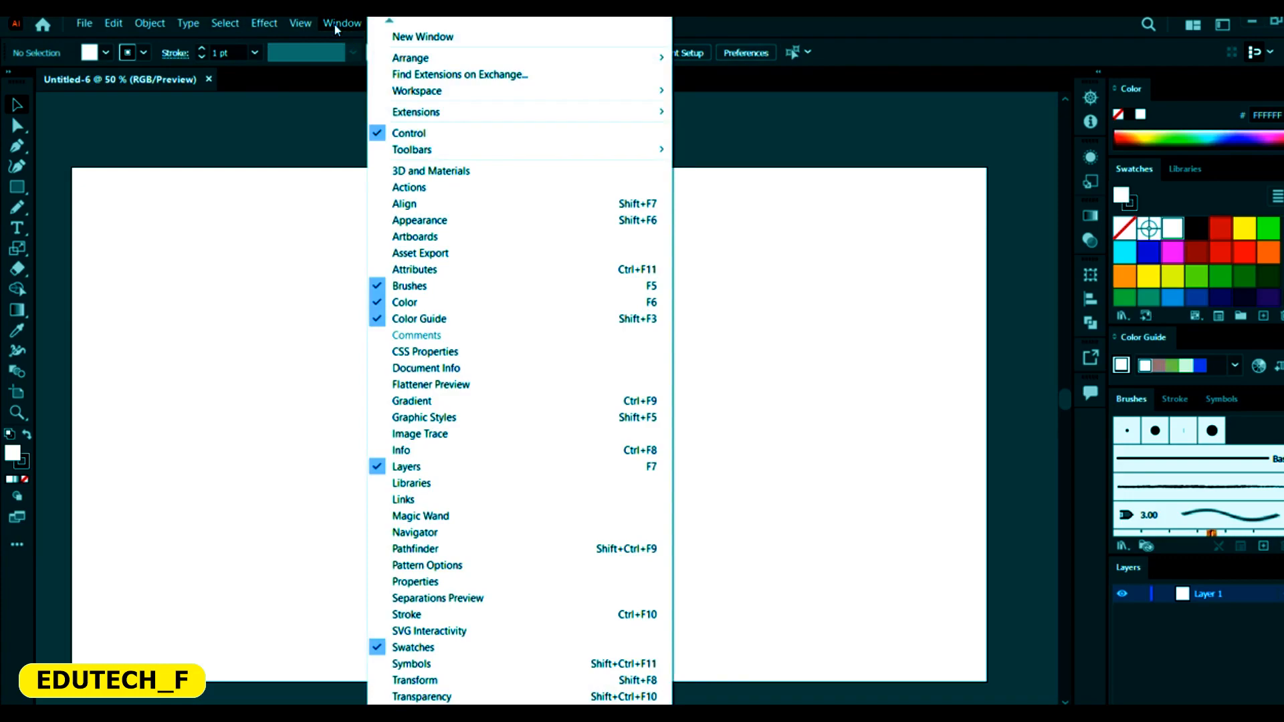
mouse_move(619, 90)
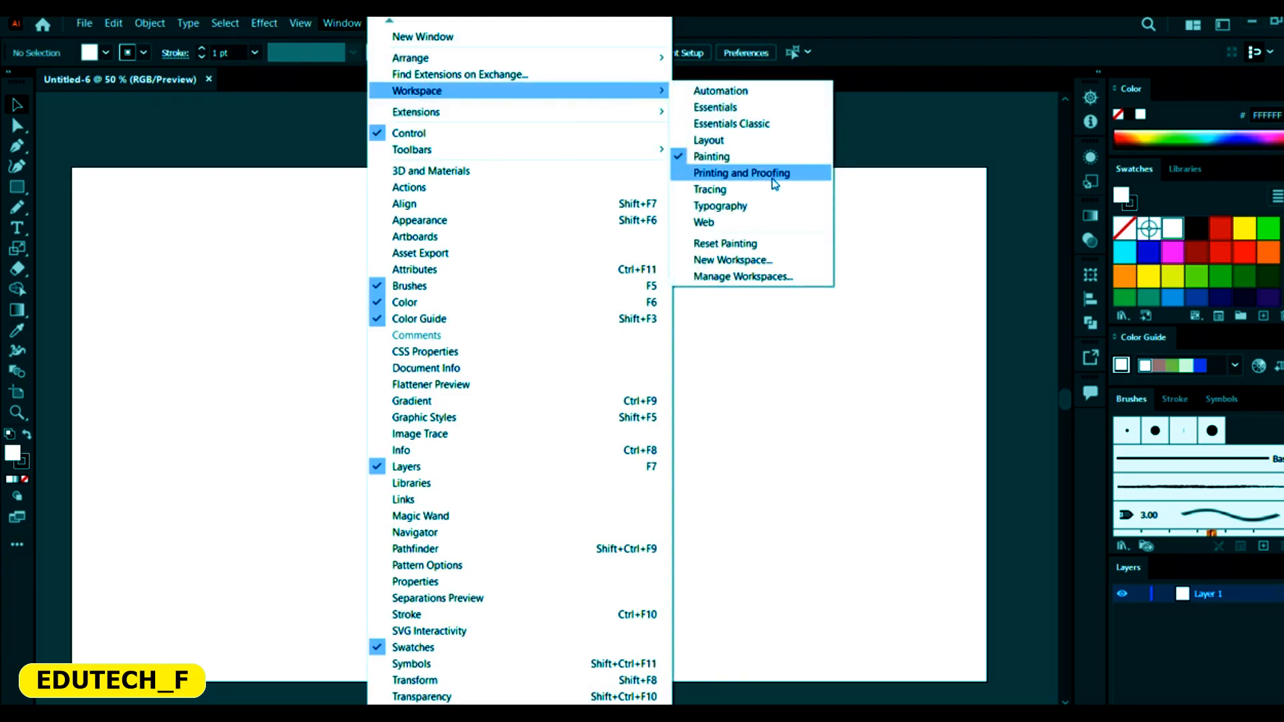
click(768, 124)
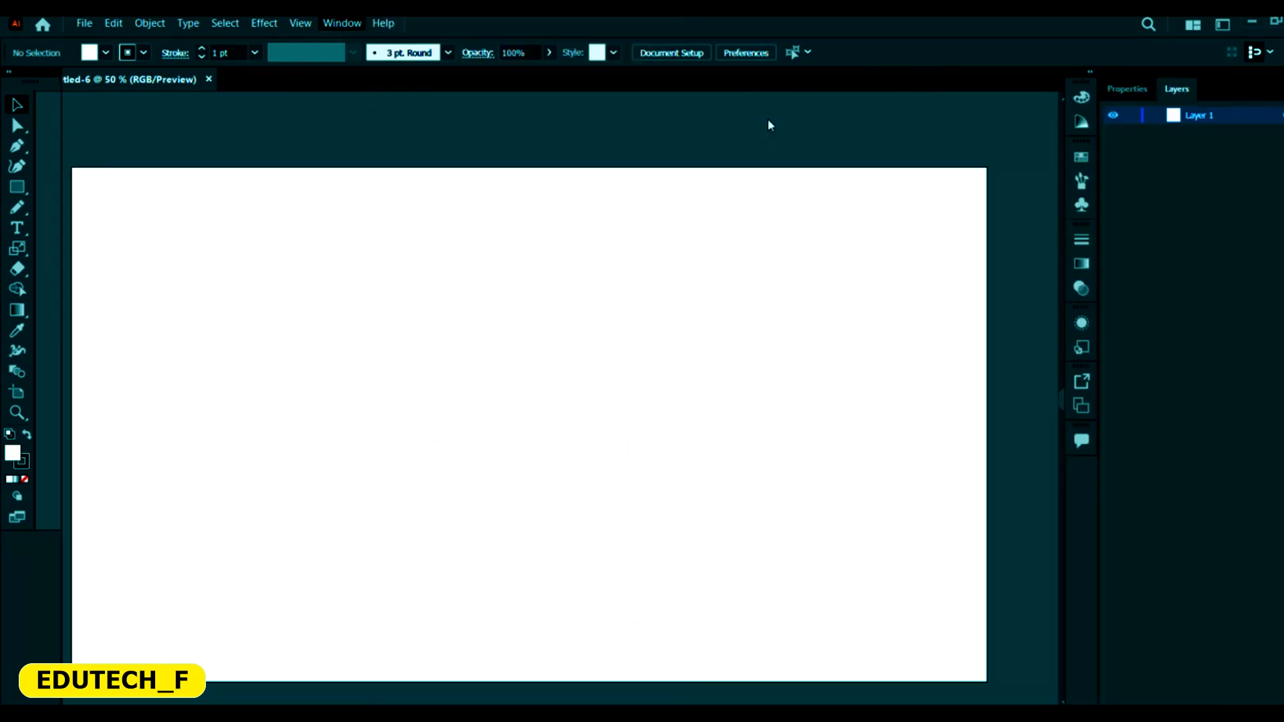
Step: Show the document properties and reset the Essentials Classic workspace to its default arrangement
click(1135, 89)
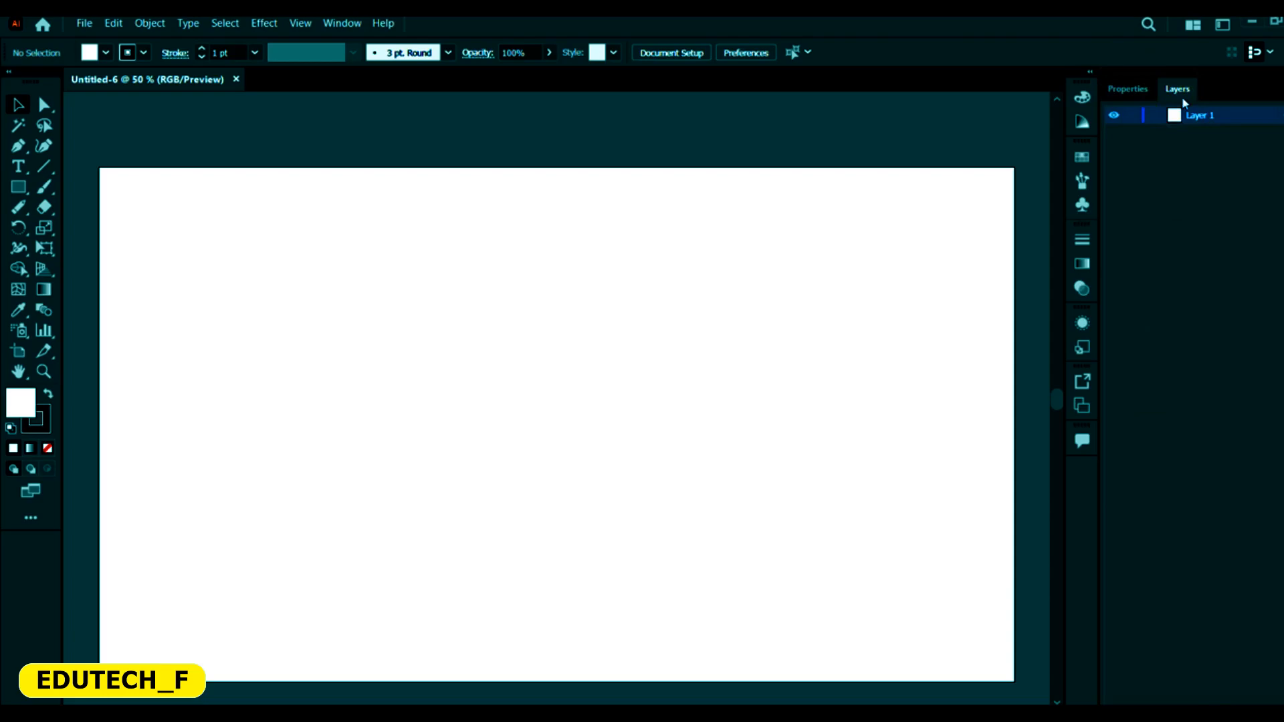
click(1127, 89)
click(342, 23)
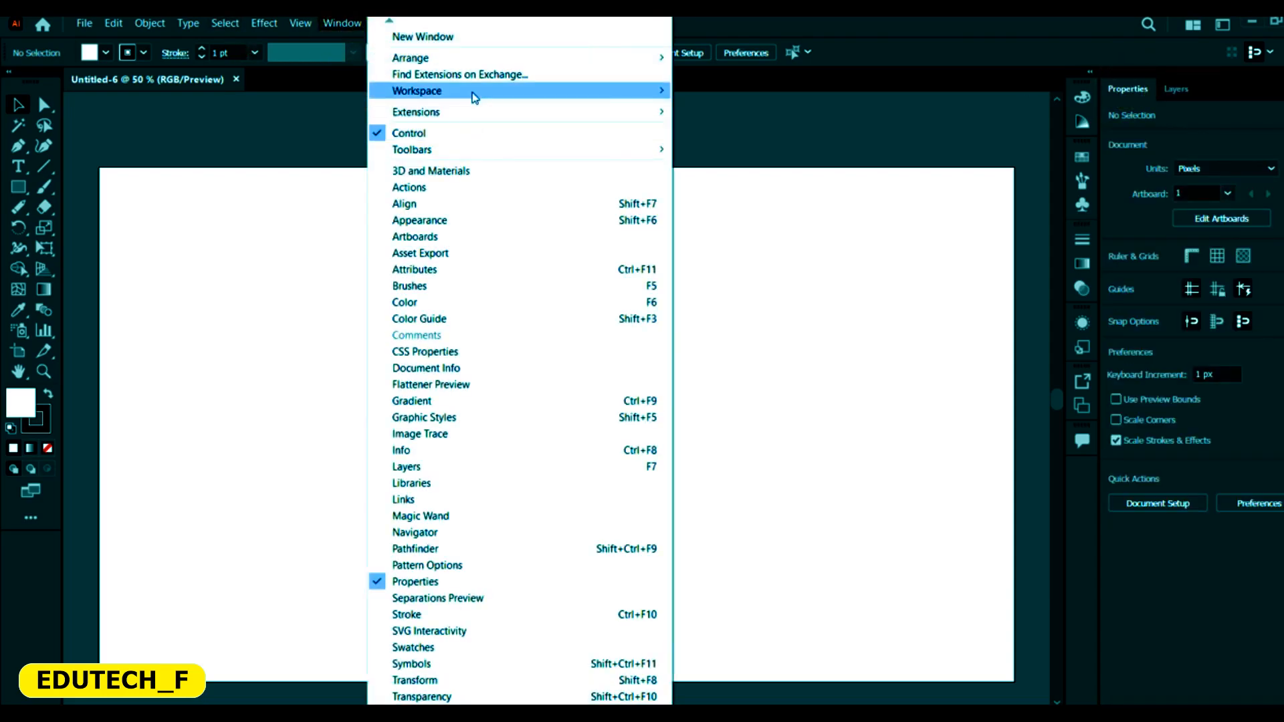
mouse_move(474, 97)
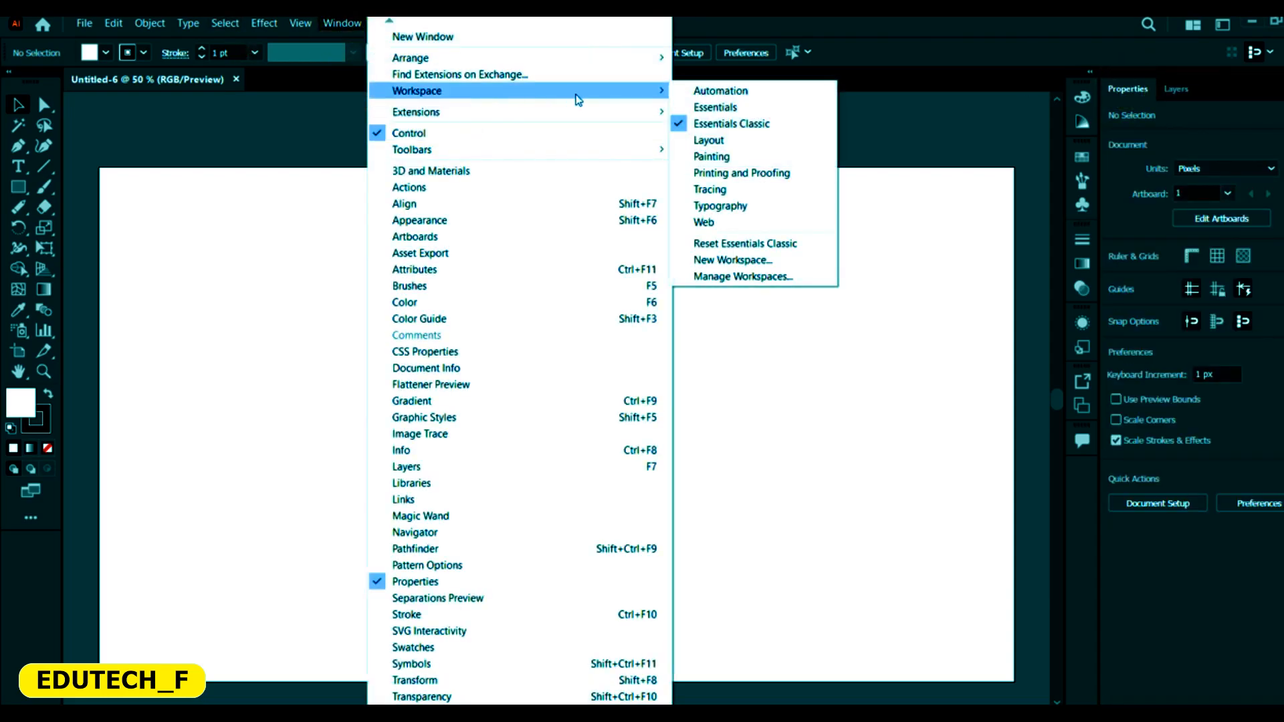
click(749, 243)
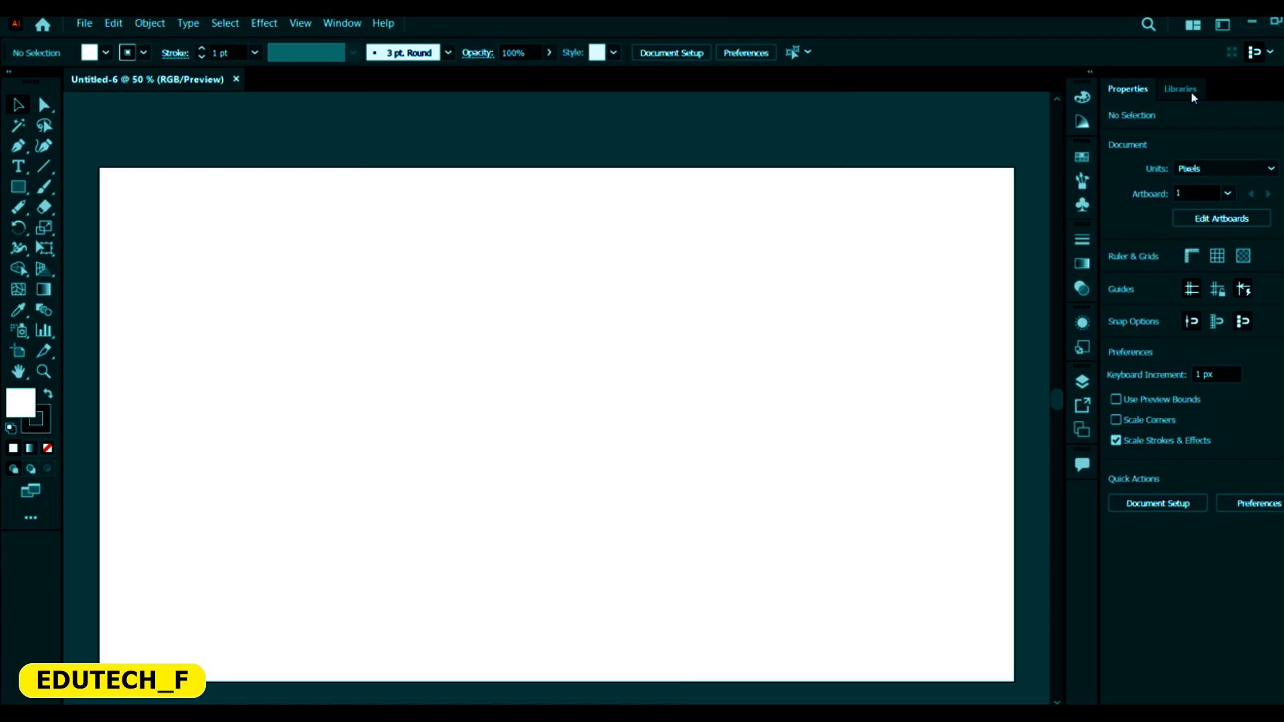
Step: Remove the Libraries panel from the dock, group the Layers panel beside Properties, and leave the Artboards panel collapsed
drag(1191, 93, 608, 157)
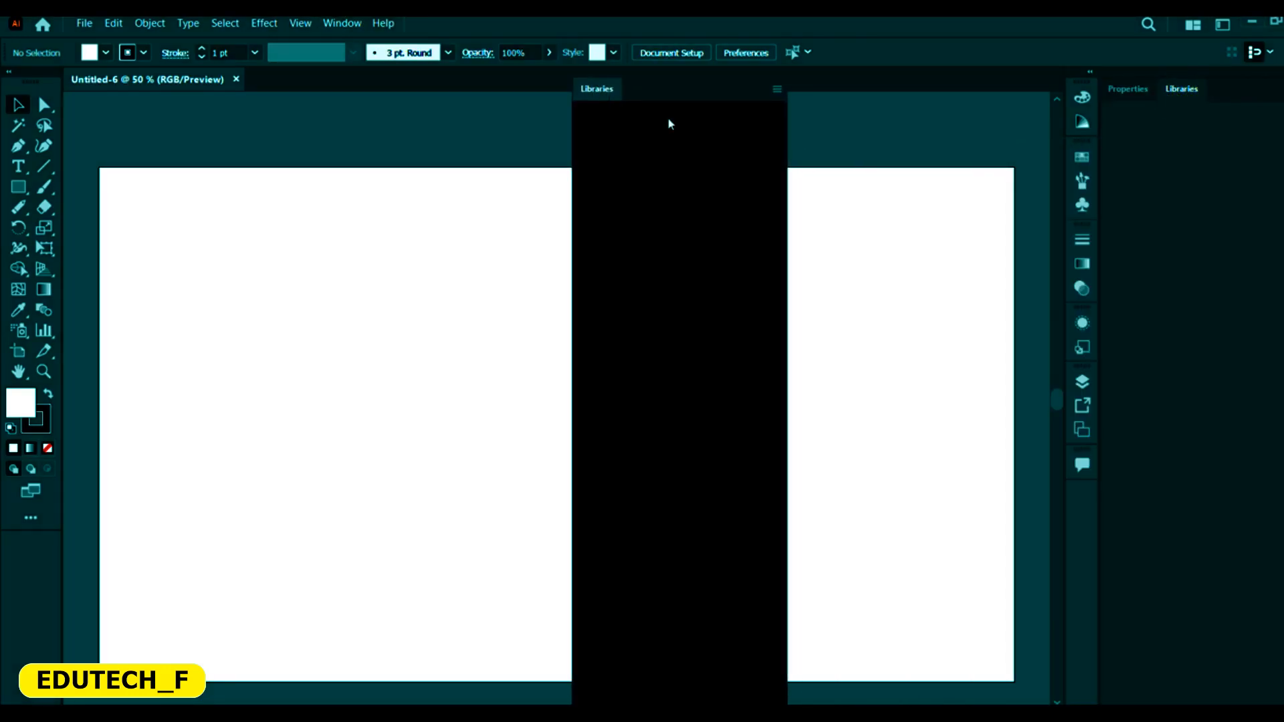
click(774, 92)
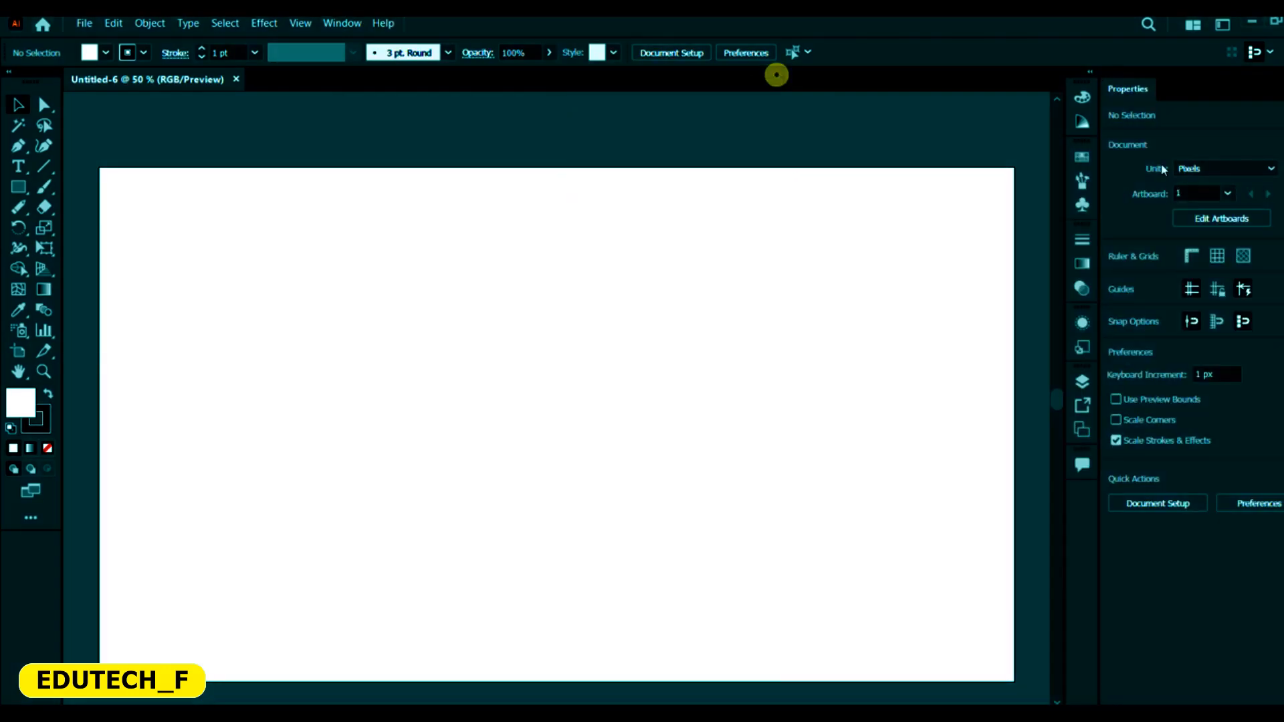
click(1082, 382)
drag(878, 375, 1139, 94)
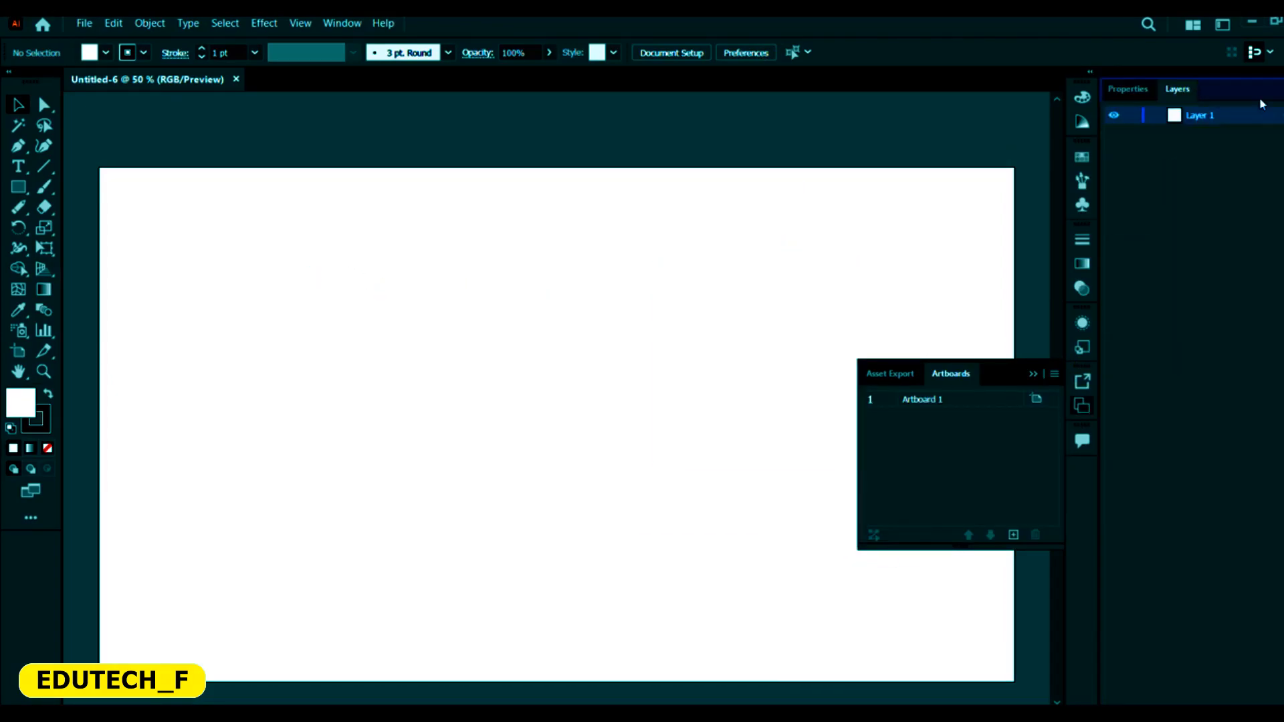
click(1144, 94)
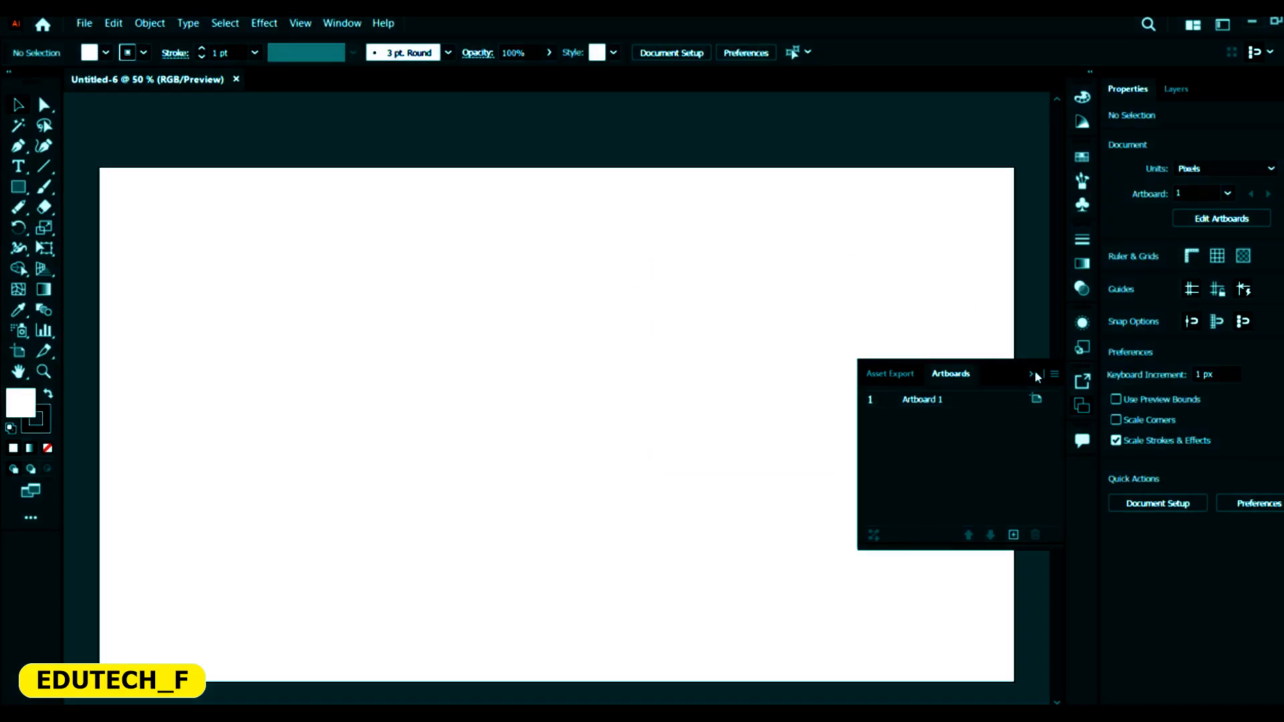
click(1034, 374)
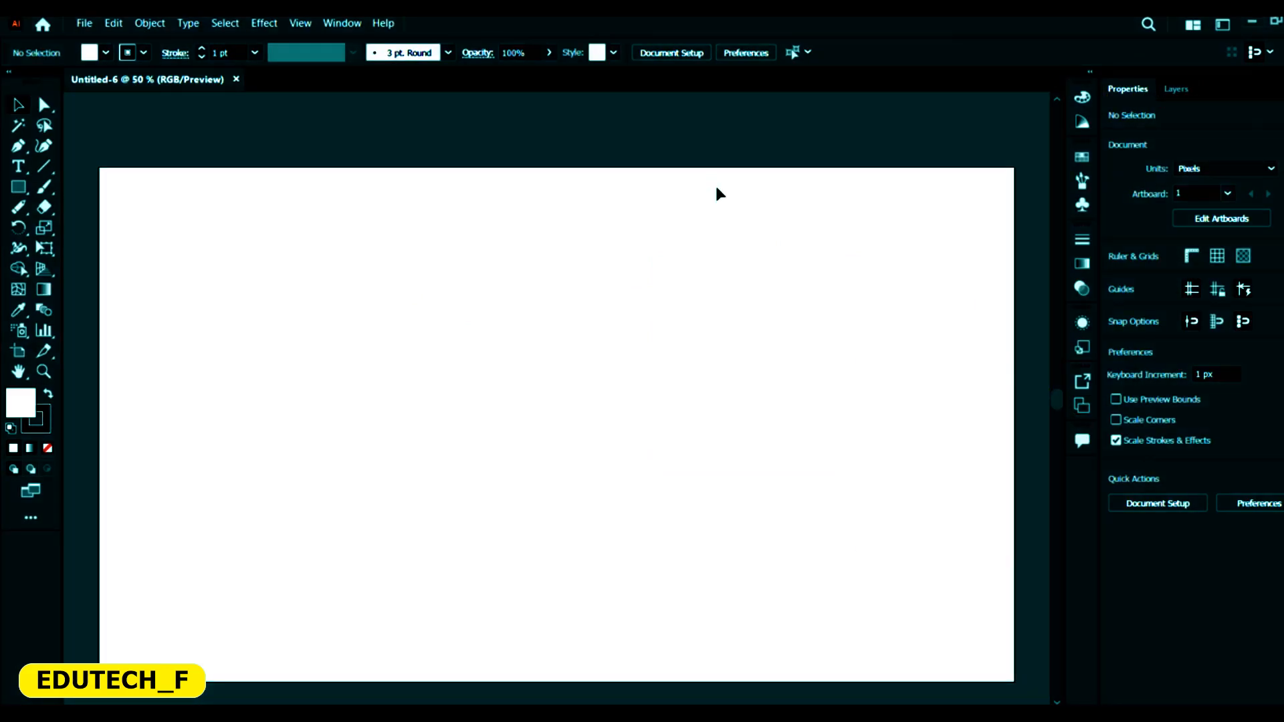
Step: Draw a test rectangle about 480 x 305 px across the artboard's upper edge, move it, and delete it
click(18, 186)
drag(372, 134, 693, 338)
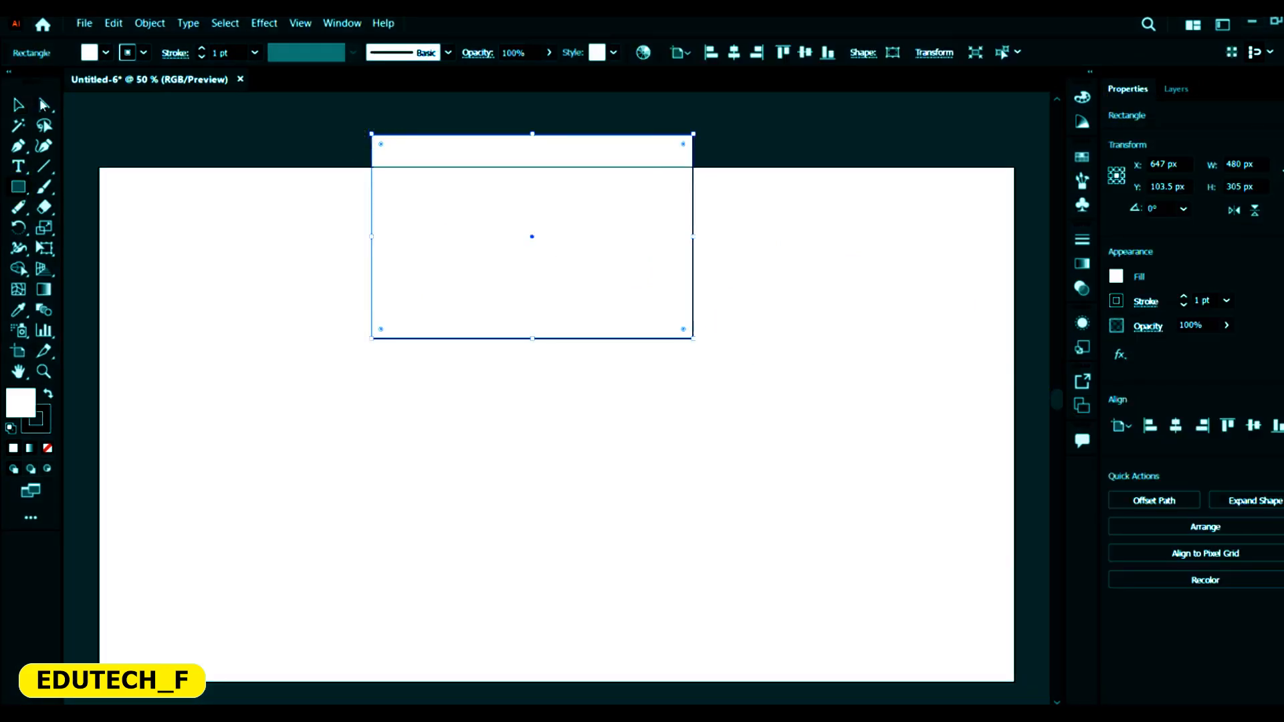
key(v)
drag(582, 280, 586, 279)
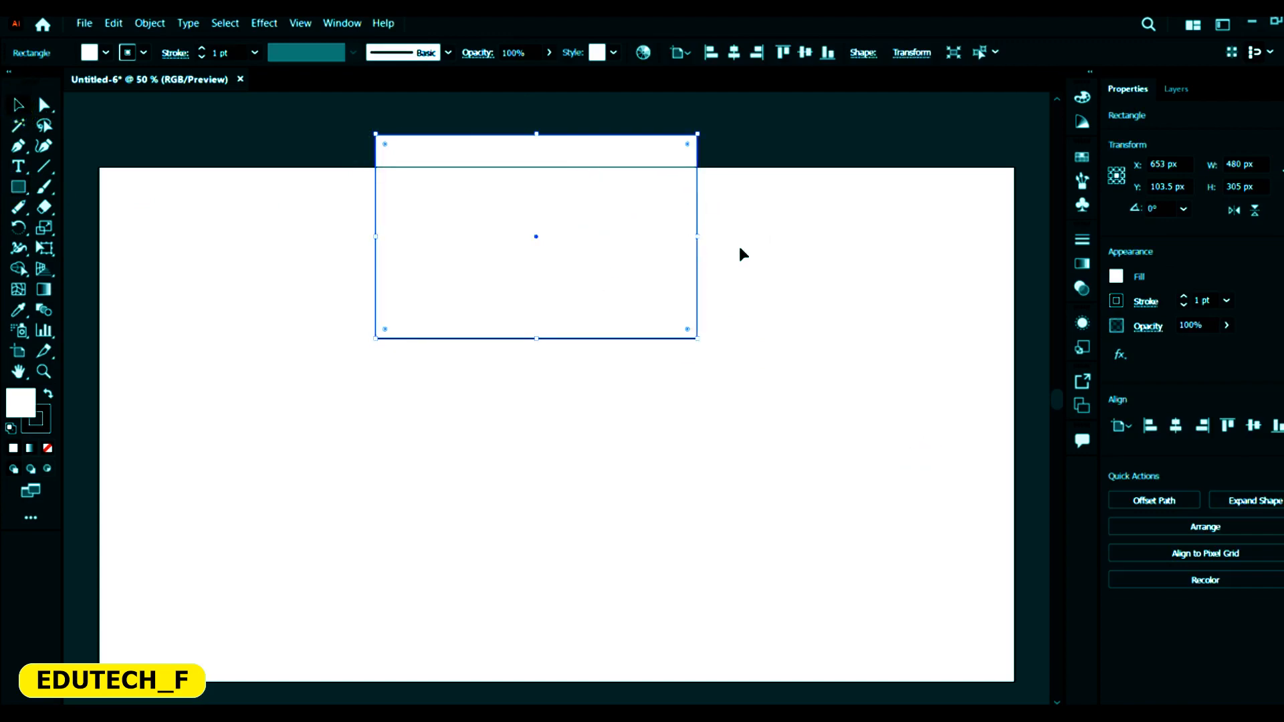
alt+scroll(639, 242, down, 1)
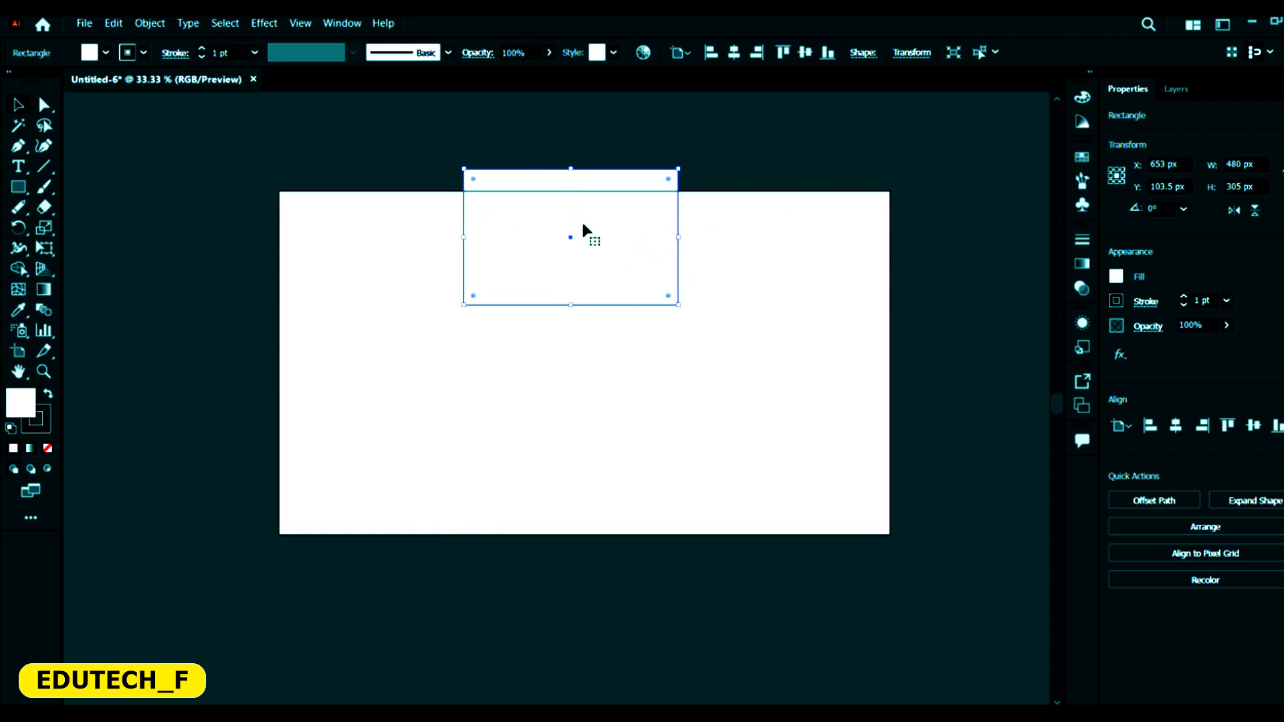
drag(589, 214, 768, 252)
click(768, 252)
key(Delete)
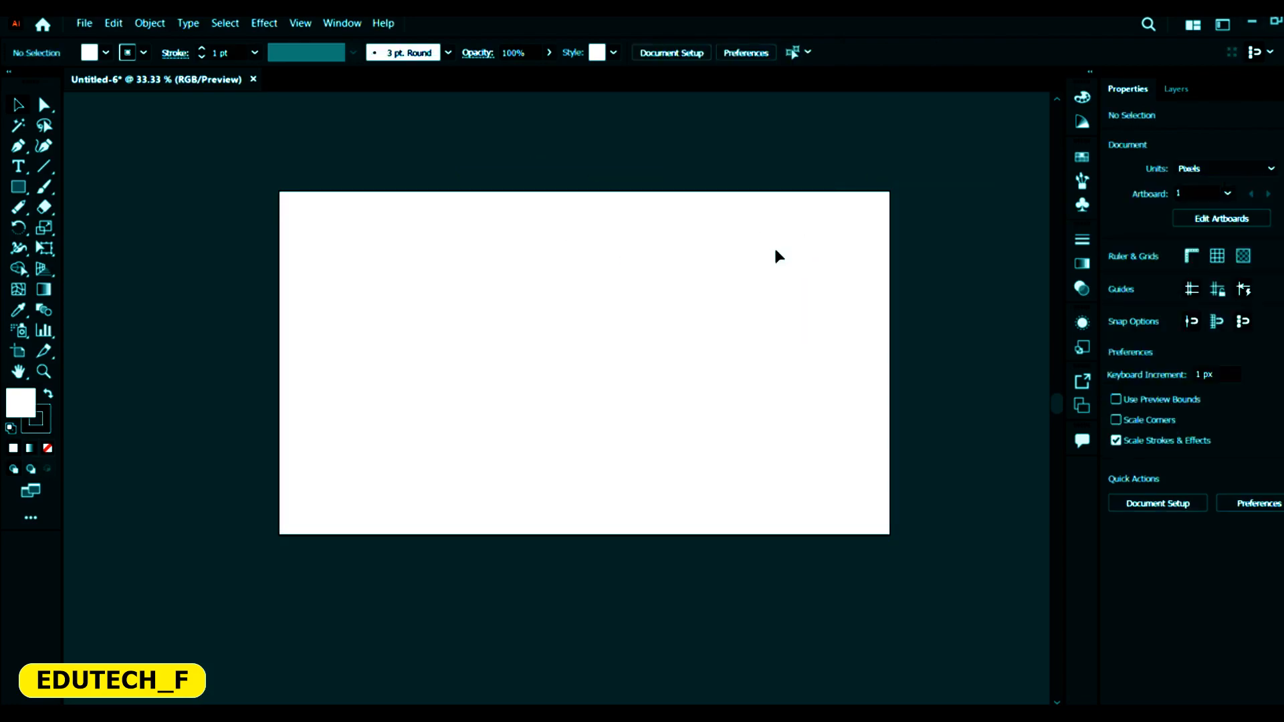
Step: Review the available measurement units and the artboard selector in the document properties without changing them
click(789, 343)
click(1213, 168)
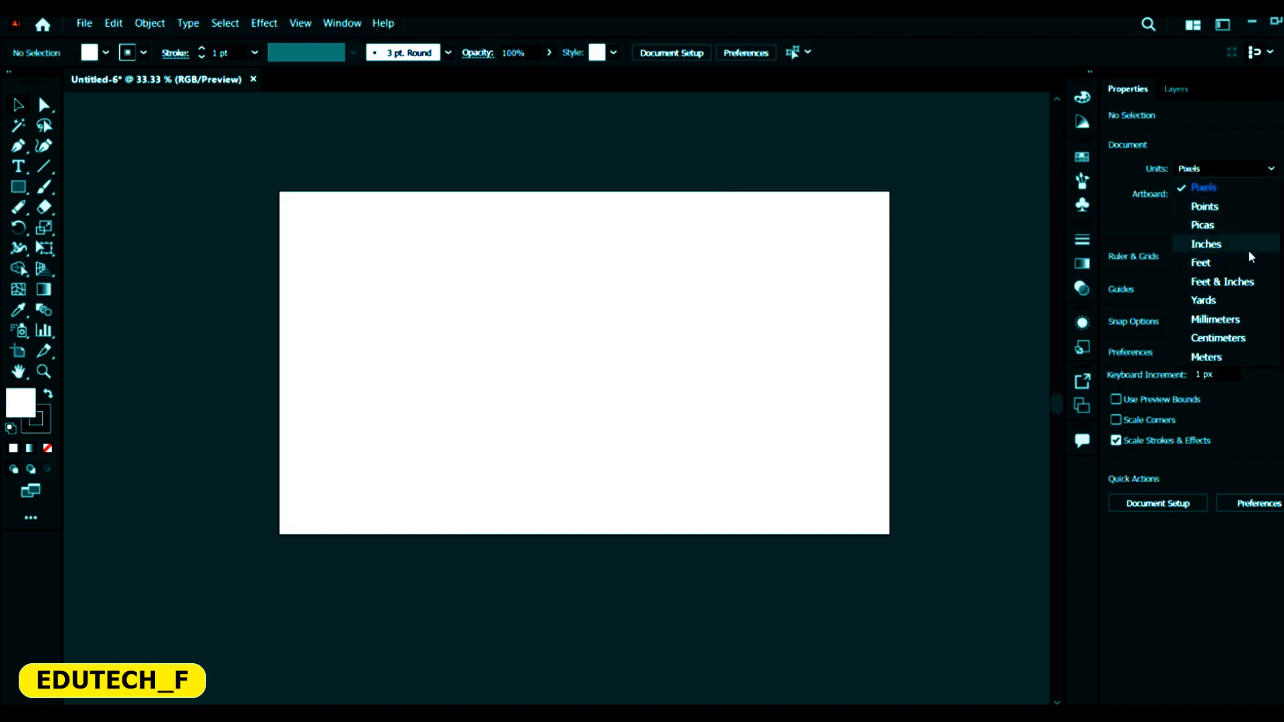
click(1252, 111)
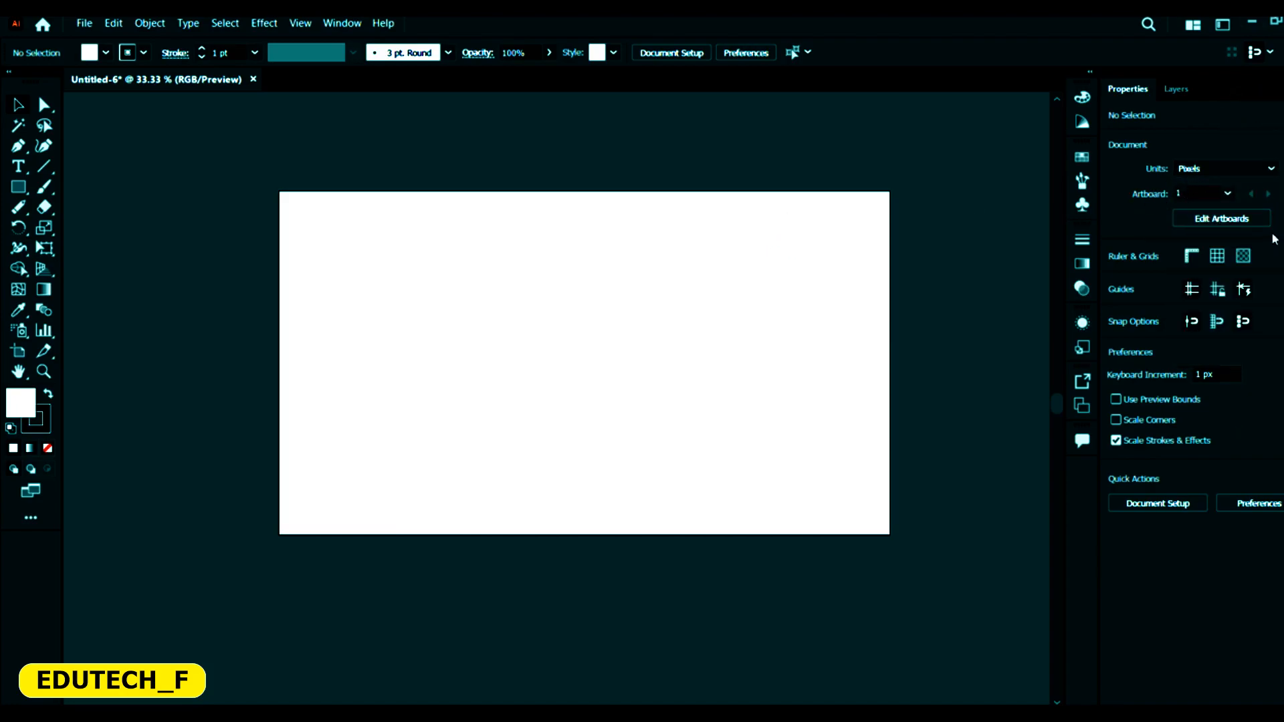
click(1235, 195)
click(1234, 201)
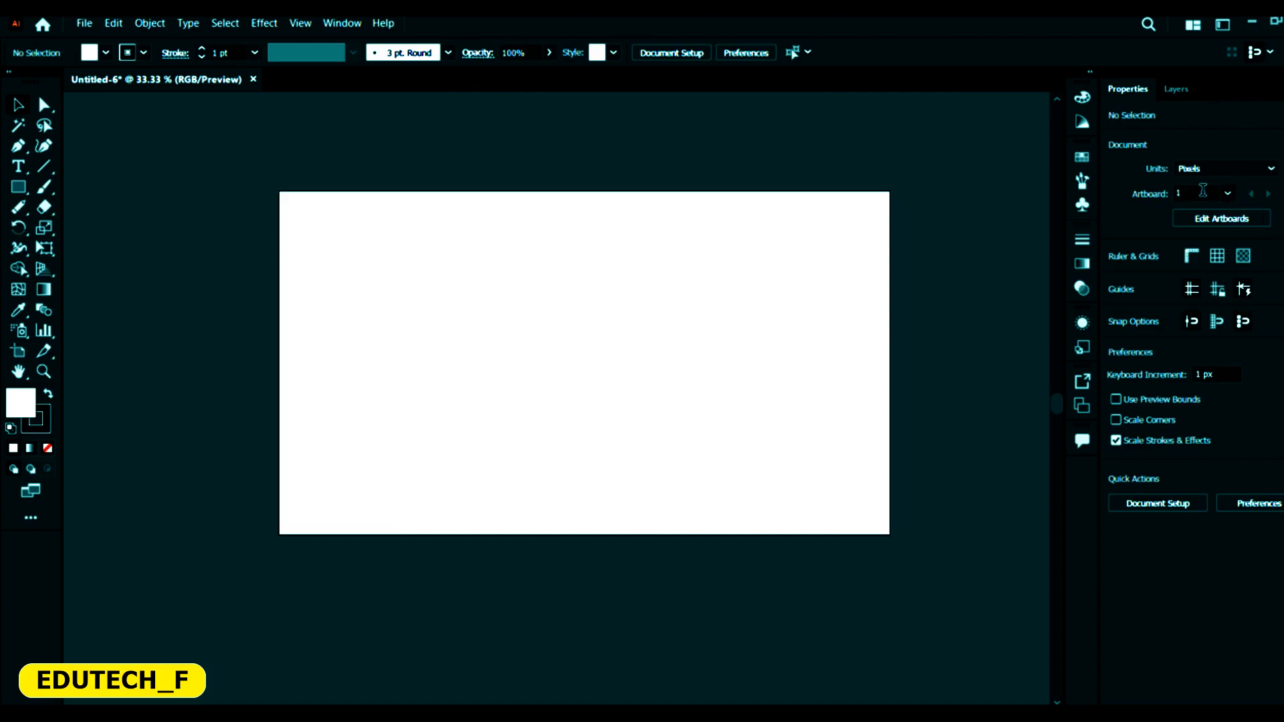
Step: Edit Artboard 1 by moving it down and to the left and narrowing it to about 774 px wide
click(1224, 218)
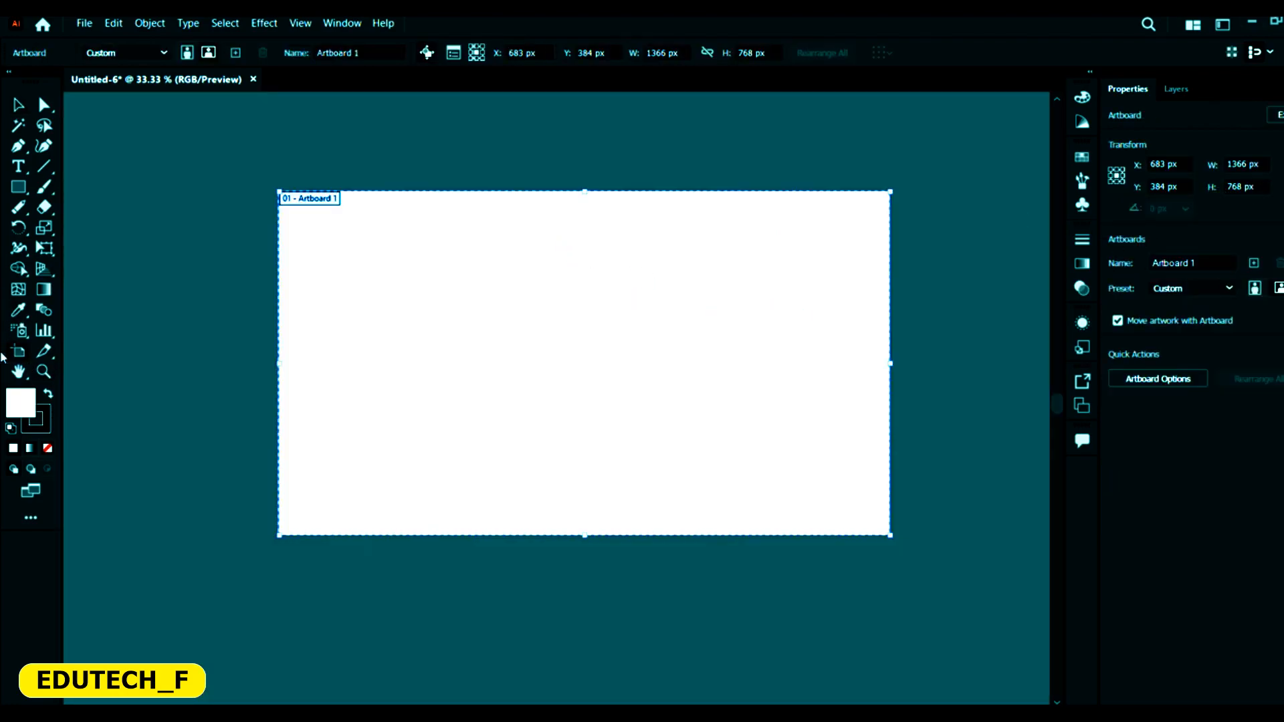
drag(581, 328, 506, 353)
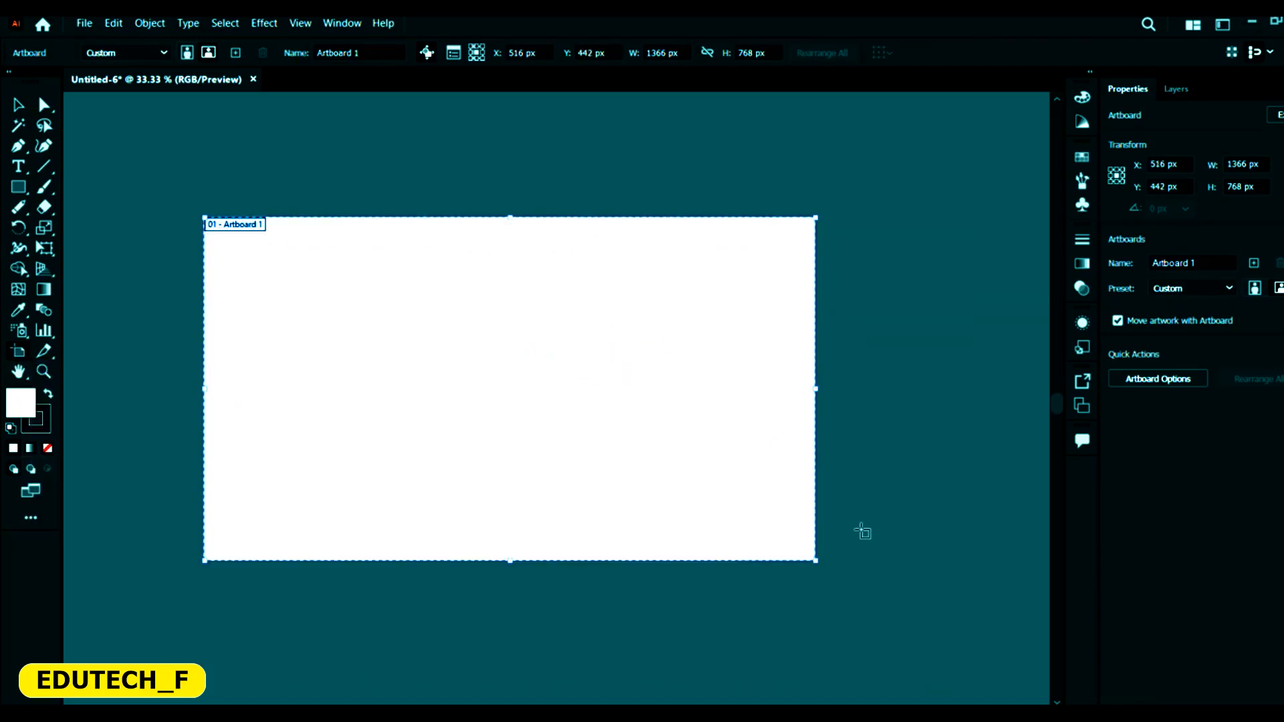
drag(815, 390, 551, 389)
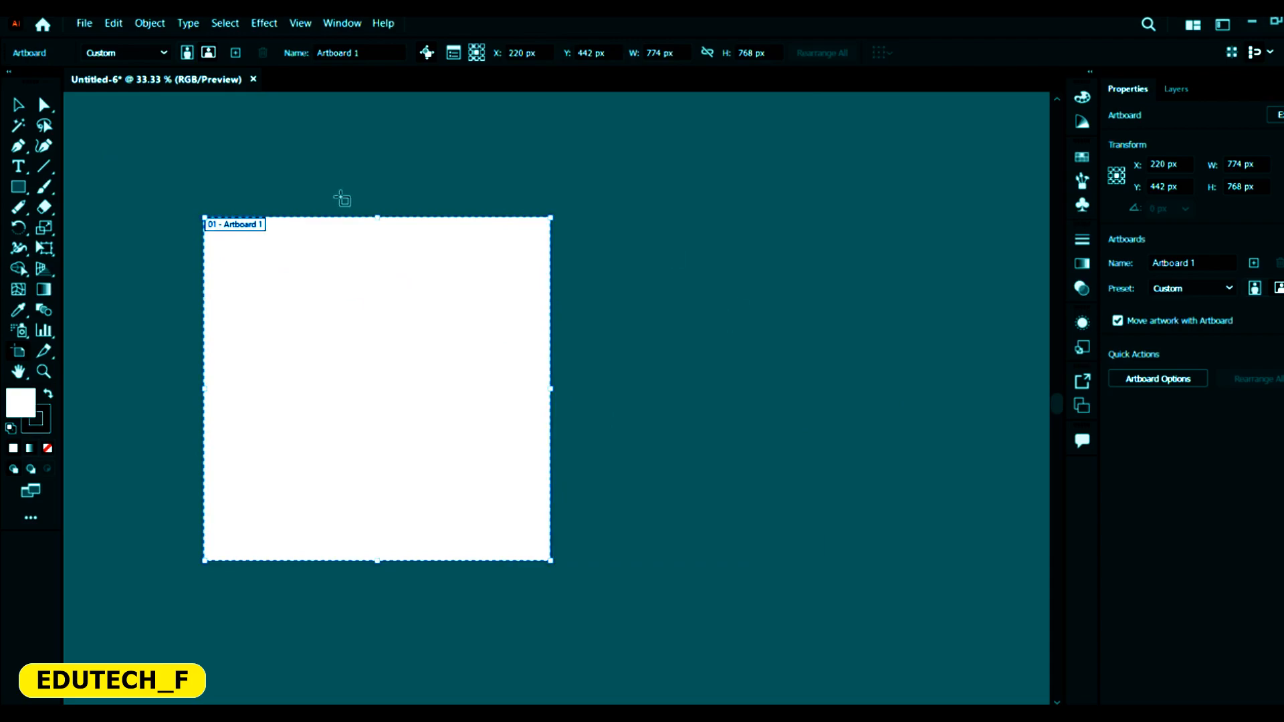
Step: Duplicate the artboard to the right of the original with a narrow gap, and leave artboard editing
scroll(301, 195, down, 1)
drag(241, 236, 612, 294)
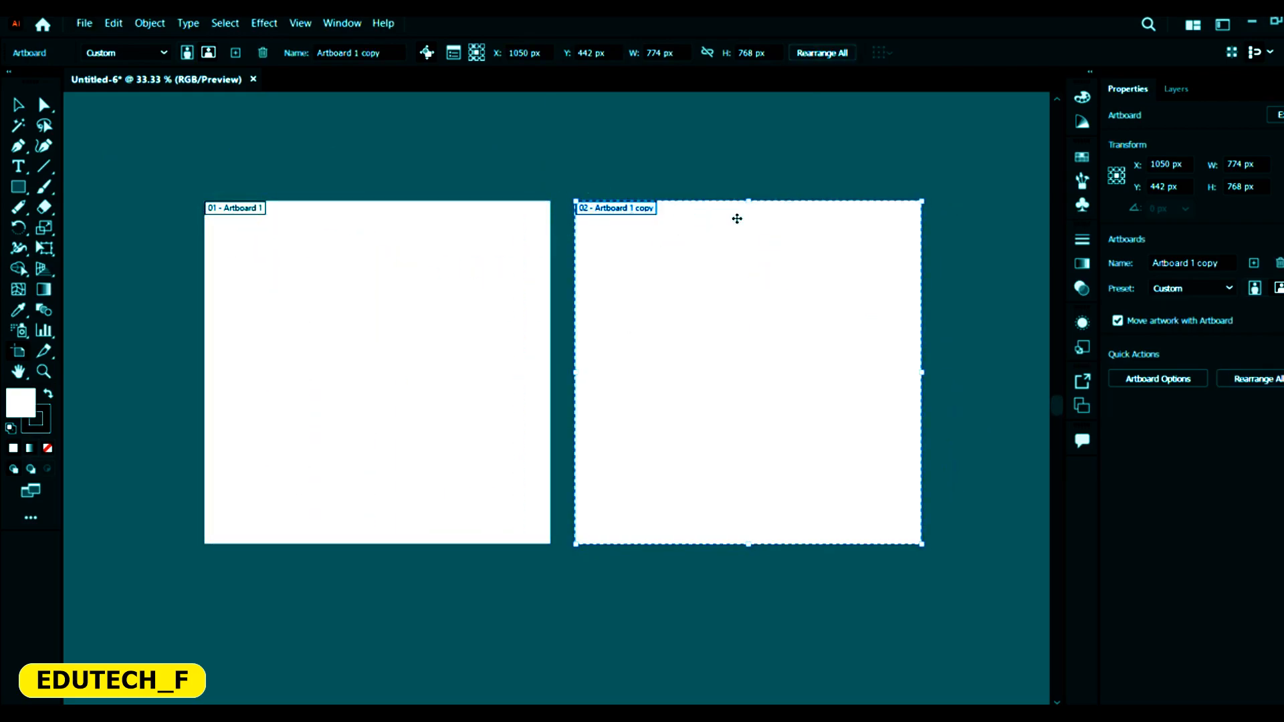
click(18, 105)
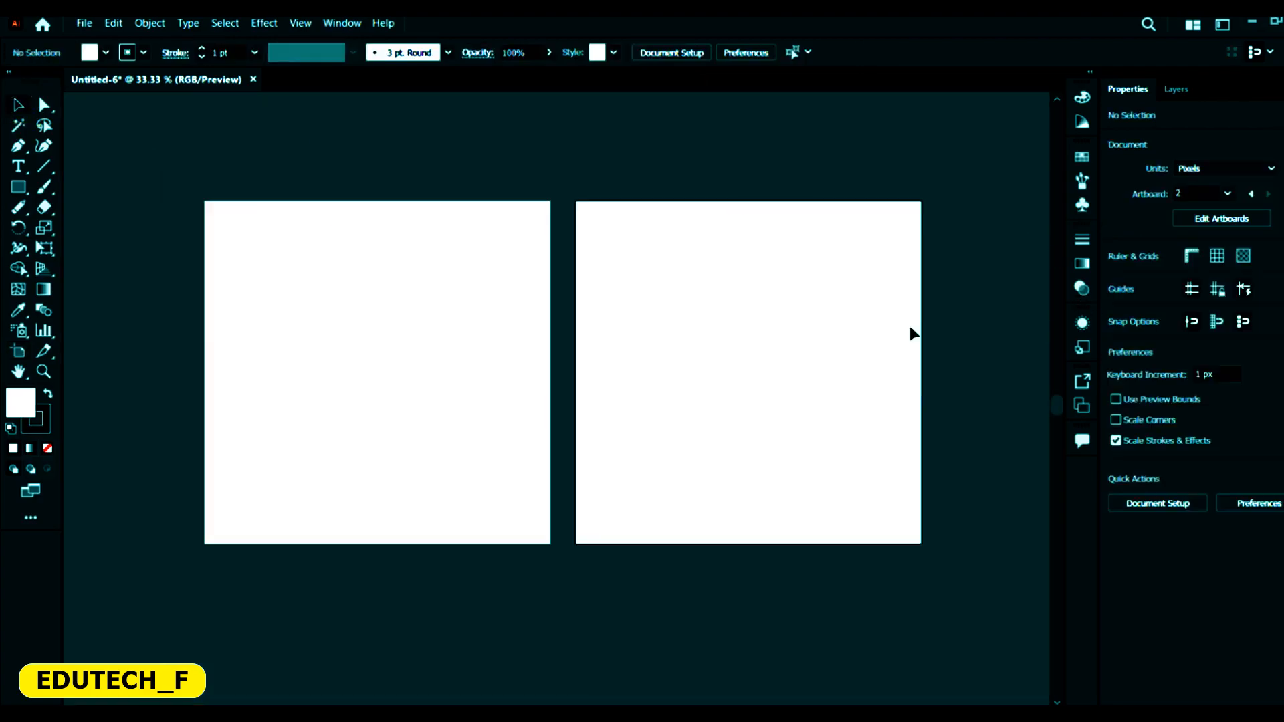
Step: View artboard 1 and artboard 2 by choosing each from the document's artboard list
click(1185, 195)
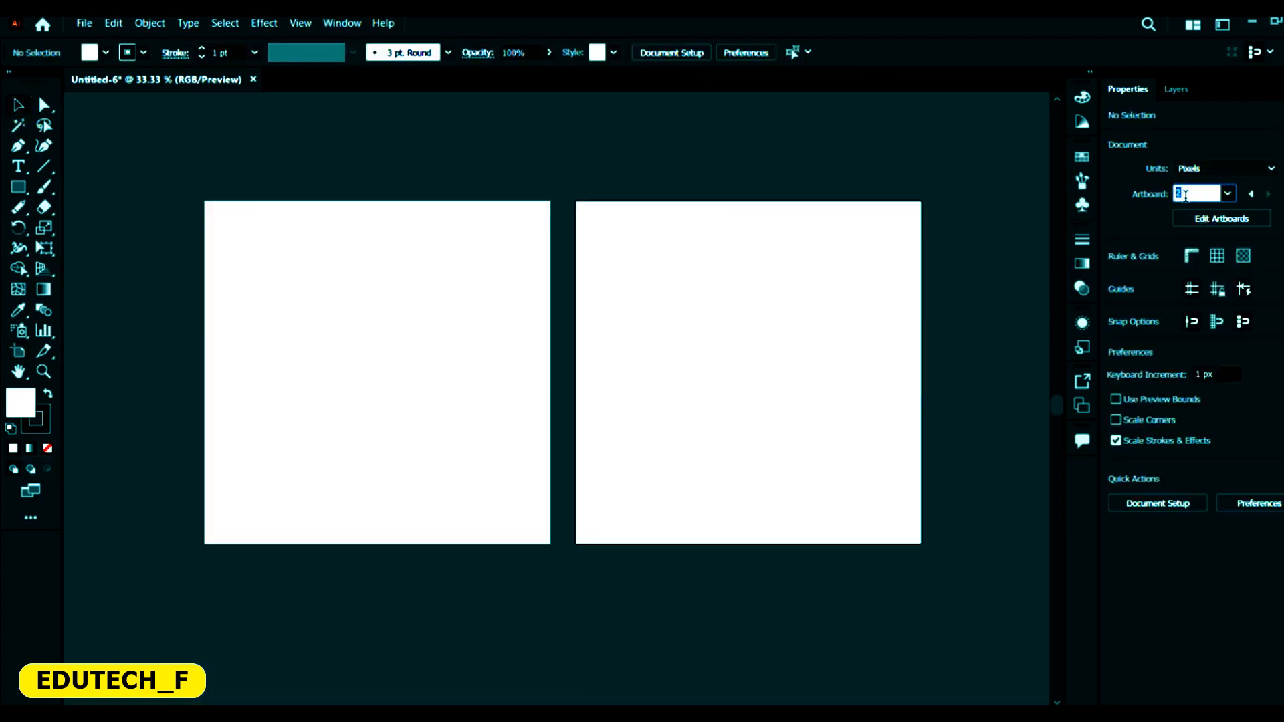
scroll(679, 254, down, 2)
scroll(860, 243, up, 1)
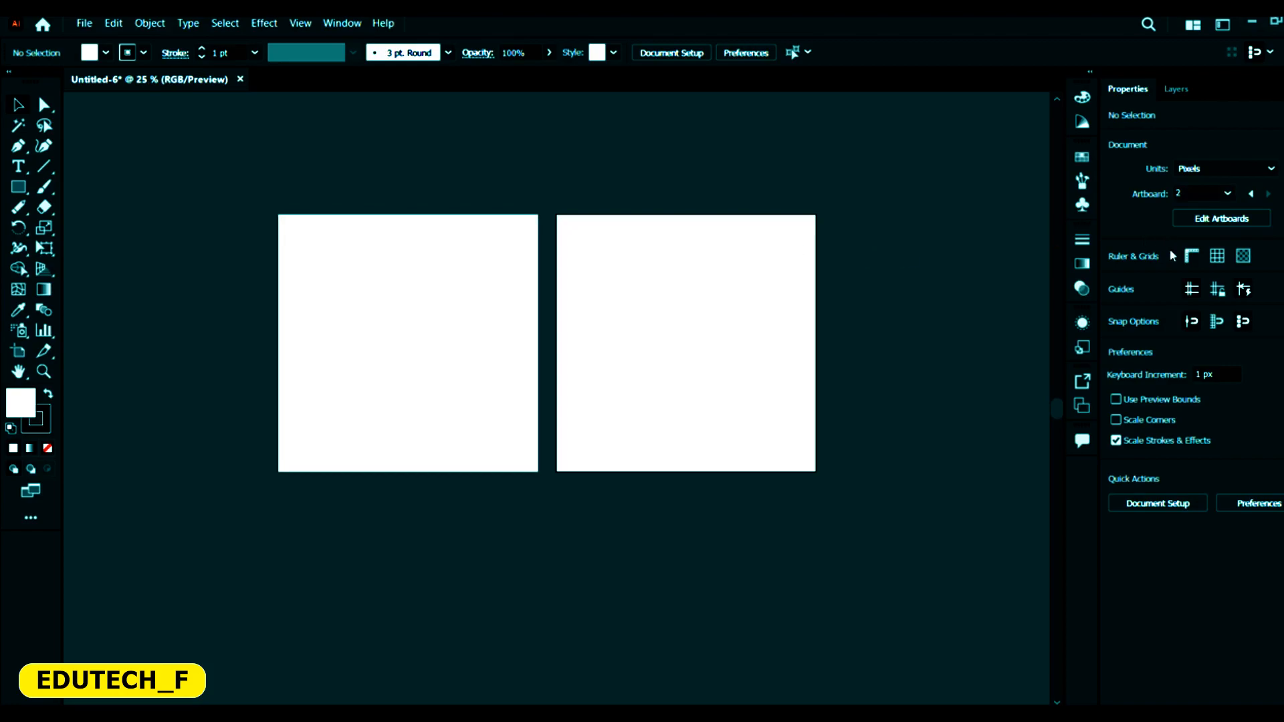
click(1226, 193)
click(1244, 212)
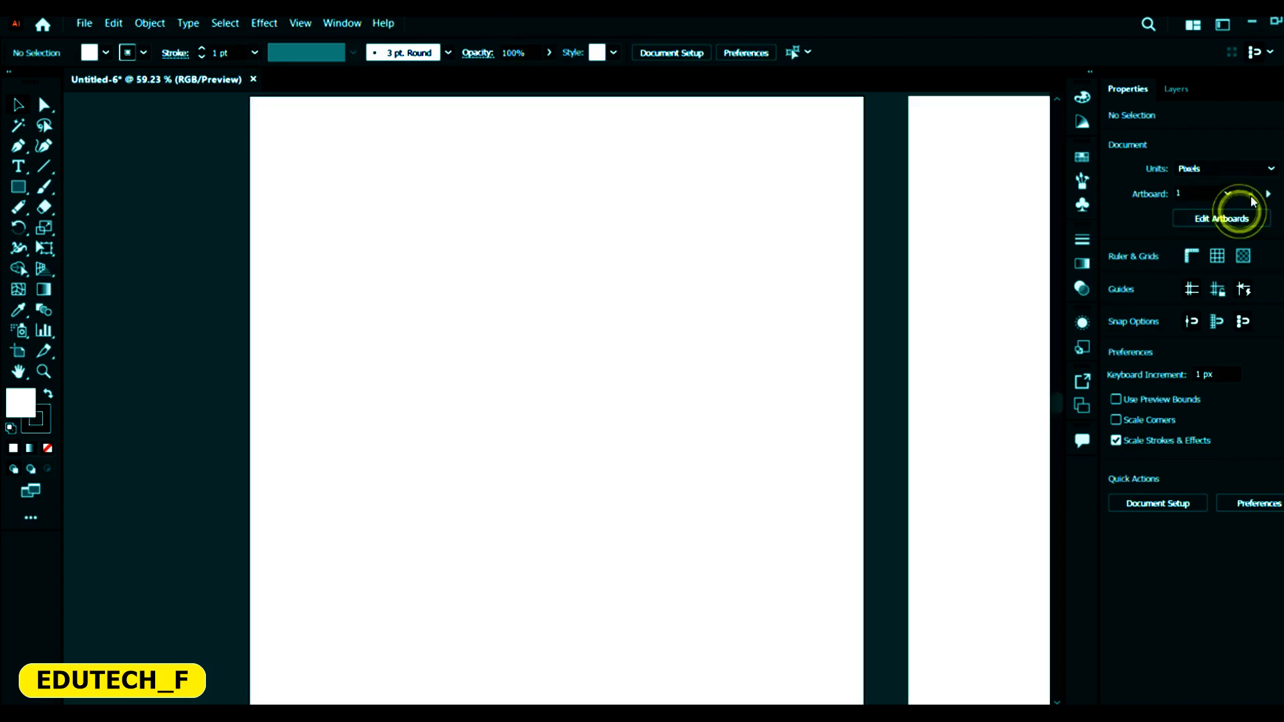
click(1228, 194)
click(1254, 232)
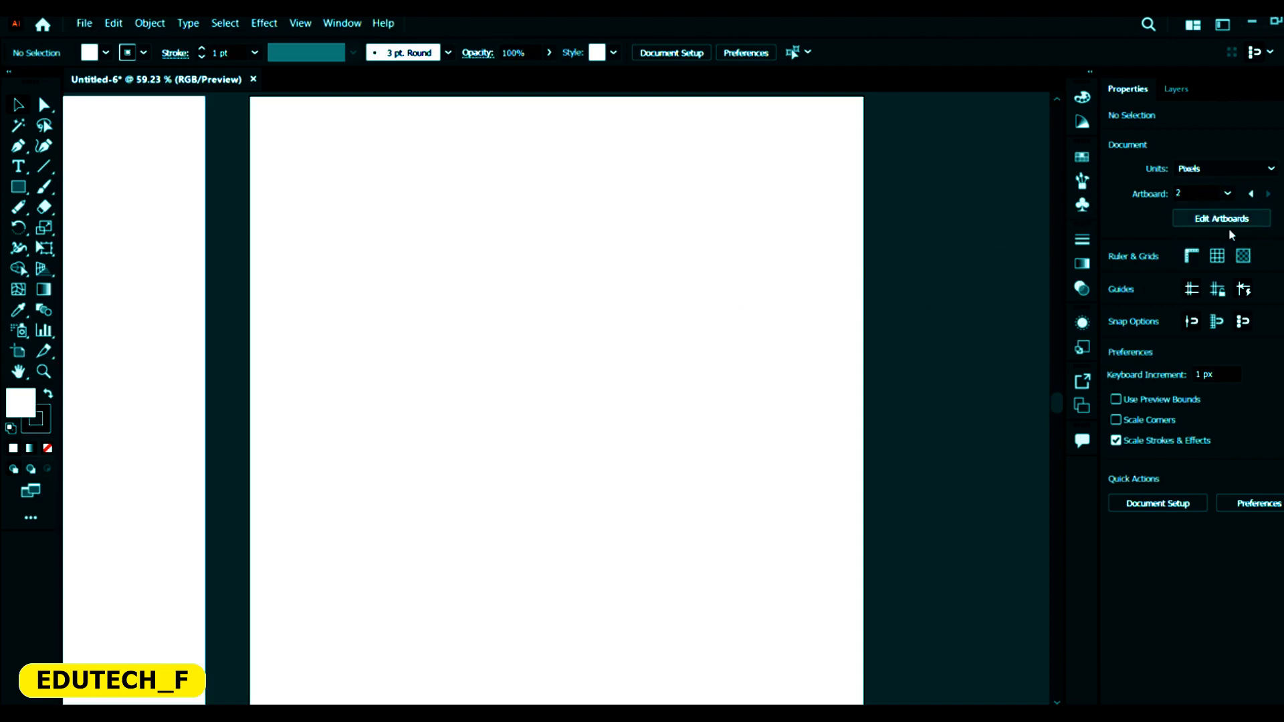
Step: Step back and forth between the two artboards, and make artboard 2 the active one
click(1249, 194)
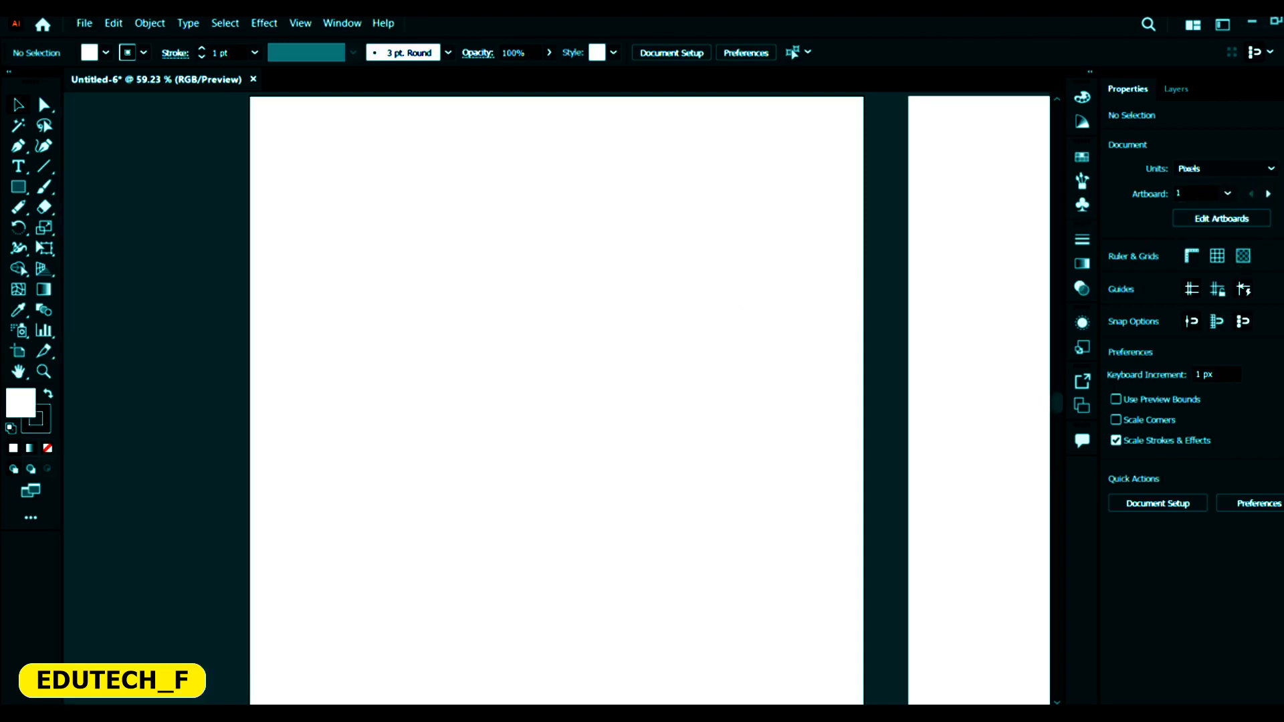
click(1268, 194)
click(1249, 195)
click(1268, 194)
click(1250, 195)
scroll(468, 346, down, 3)
scroll(750, 336, up, 1)
click(803, 236)
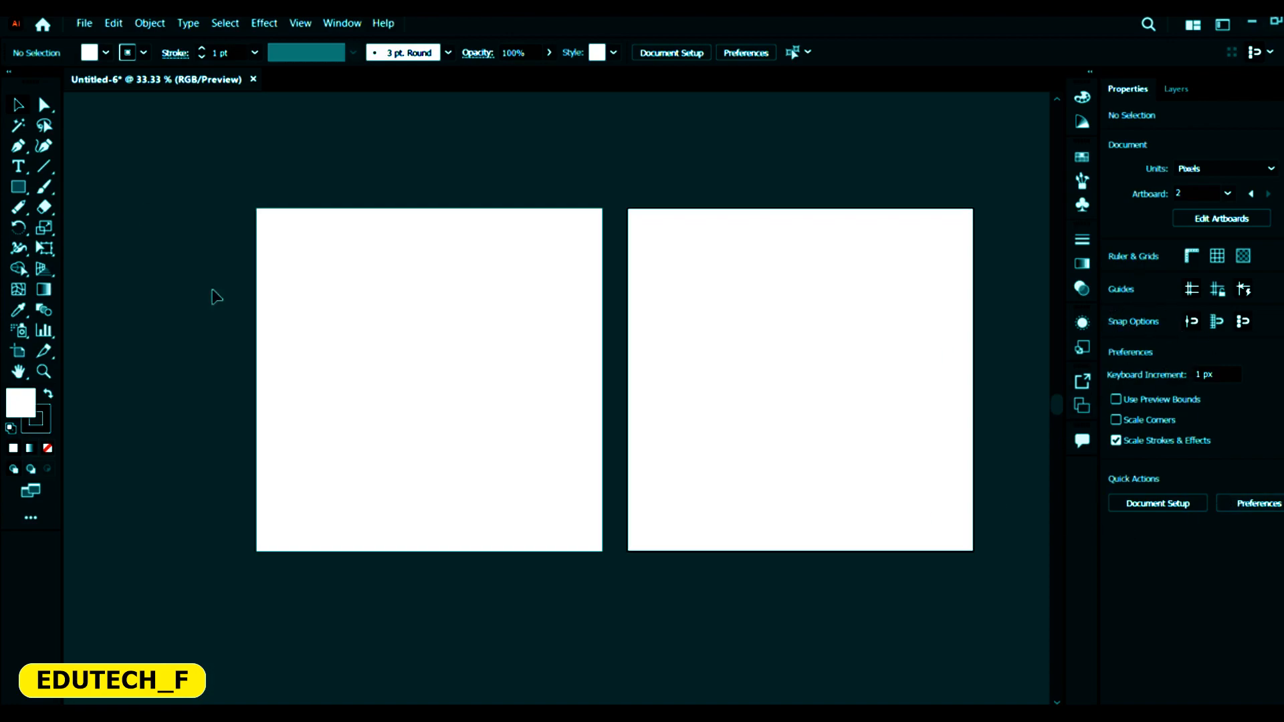
scroll(361, 295, right, 2)
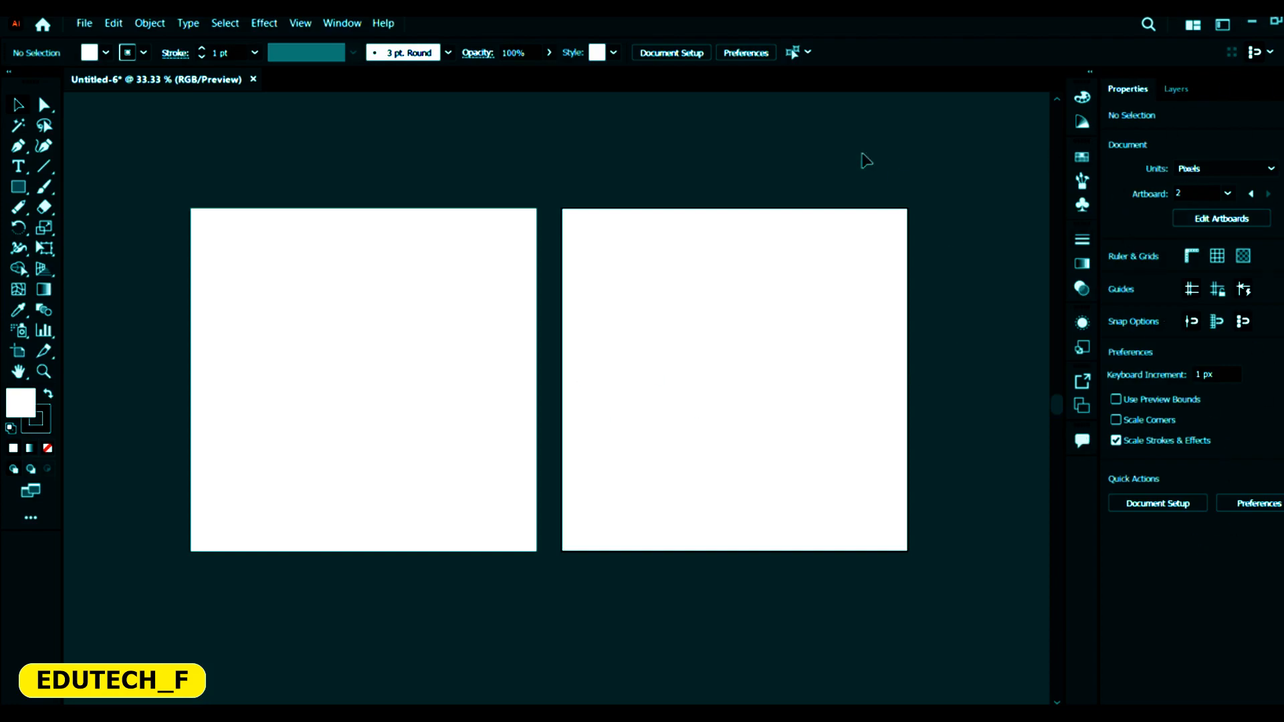
scroll(536, 317, down, 1)
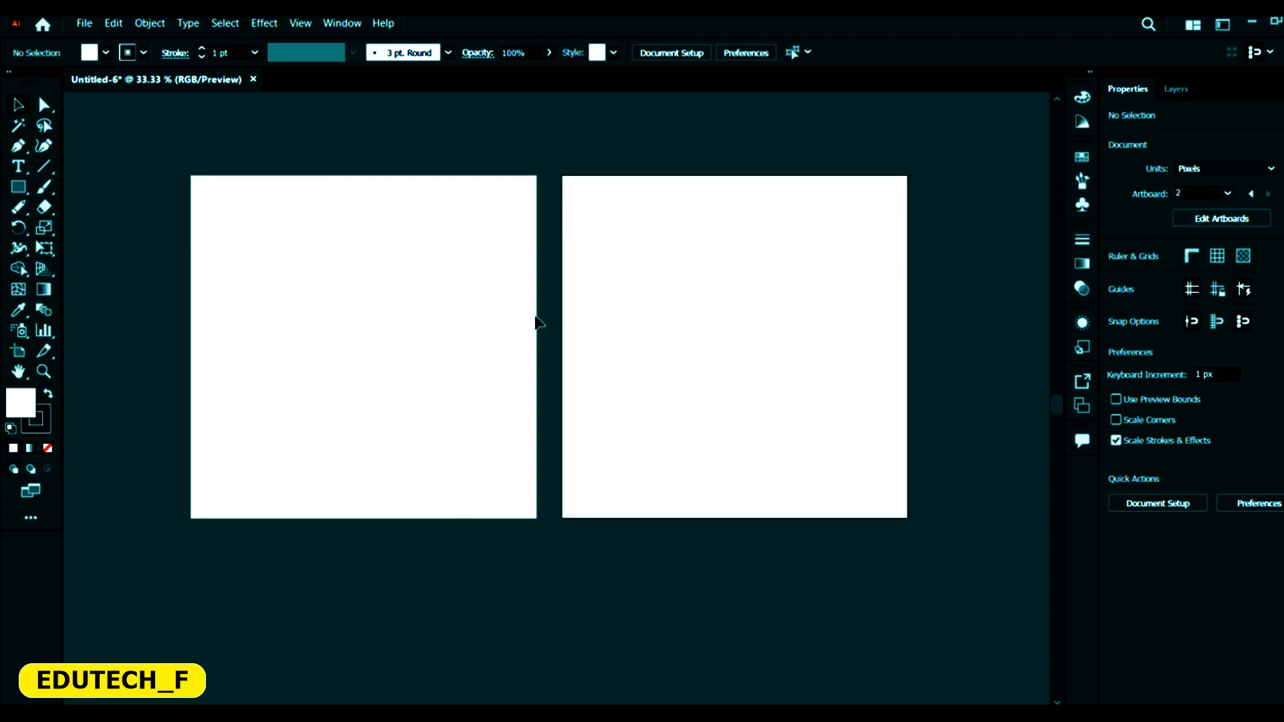
scroll(536, 317, down, 1)
scroll(226, 268, left, 2)
scroll(216, 201, up, 1)
scroll(338, 271, up, 3)
scroll(339, 262, right, 2)
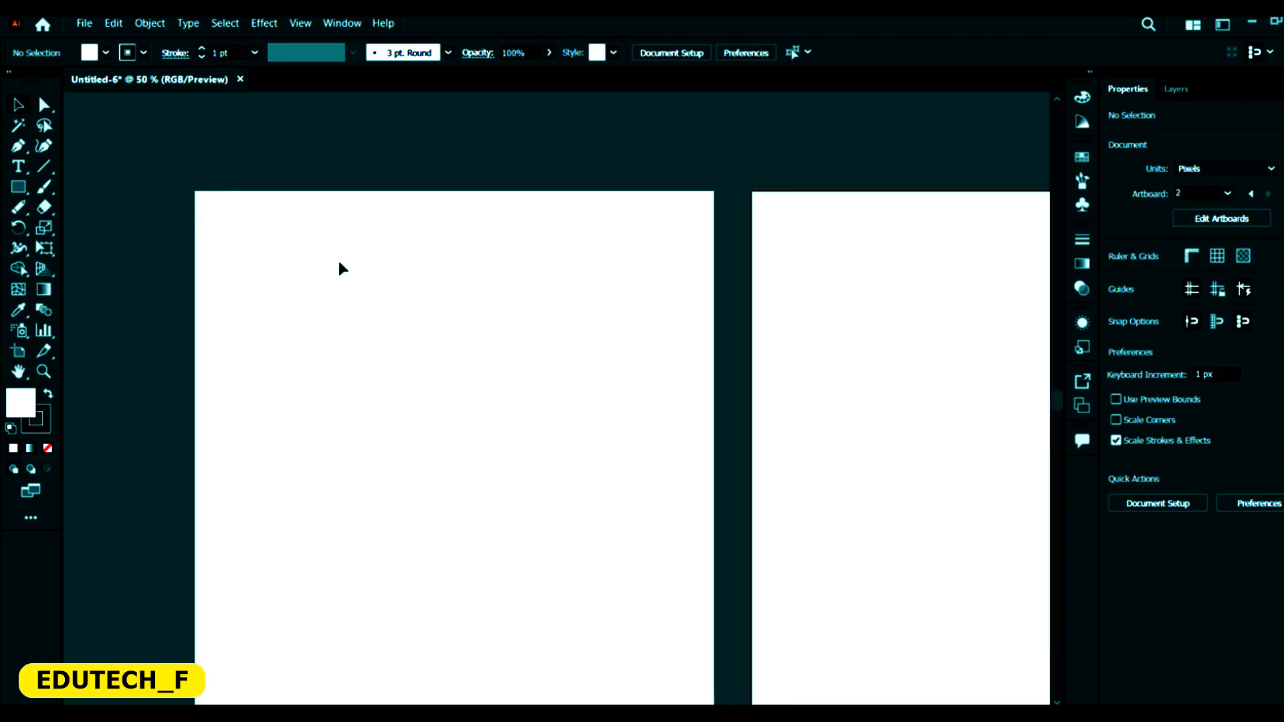
scroll(374, 276, down, 1)
Step: Look through the list of available panels, show the Brushes panel, and toggle it between expanded and collapsed
click(342, 24)
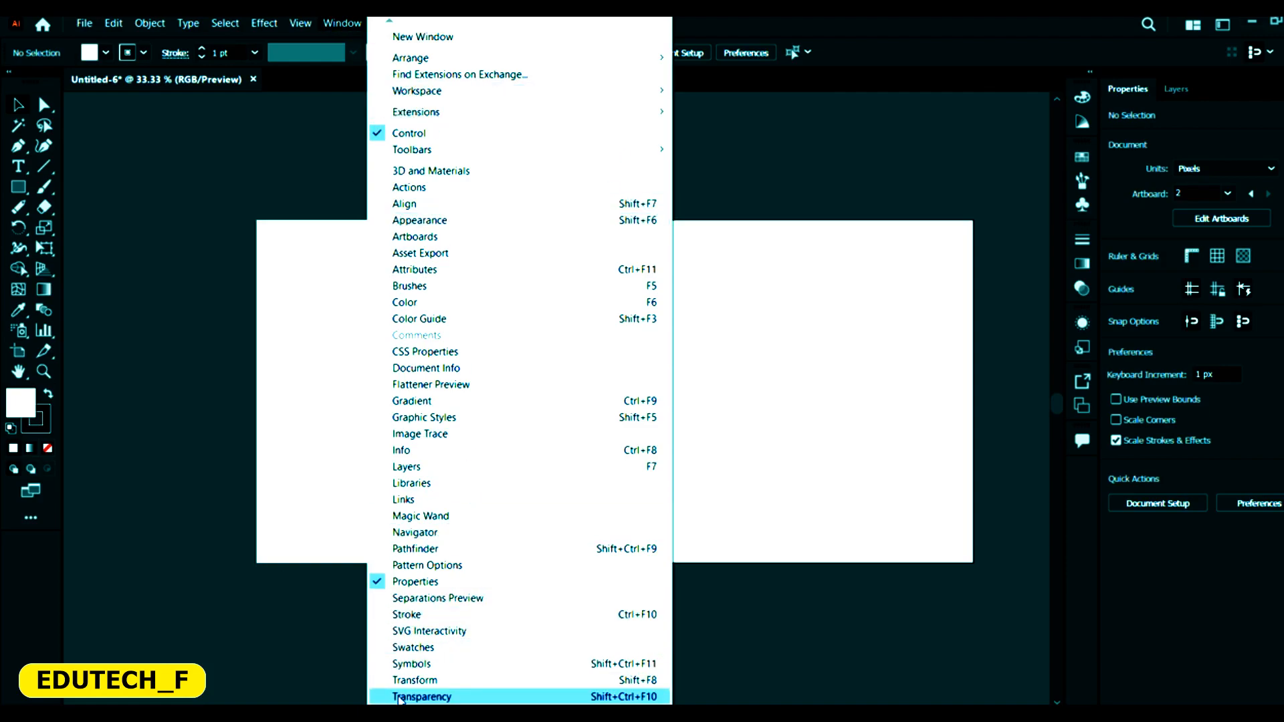
scroll(399, 698, down, 5)
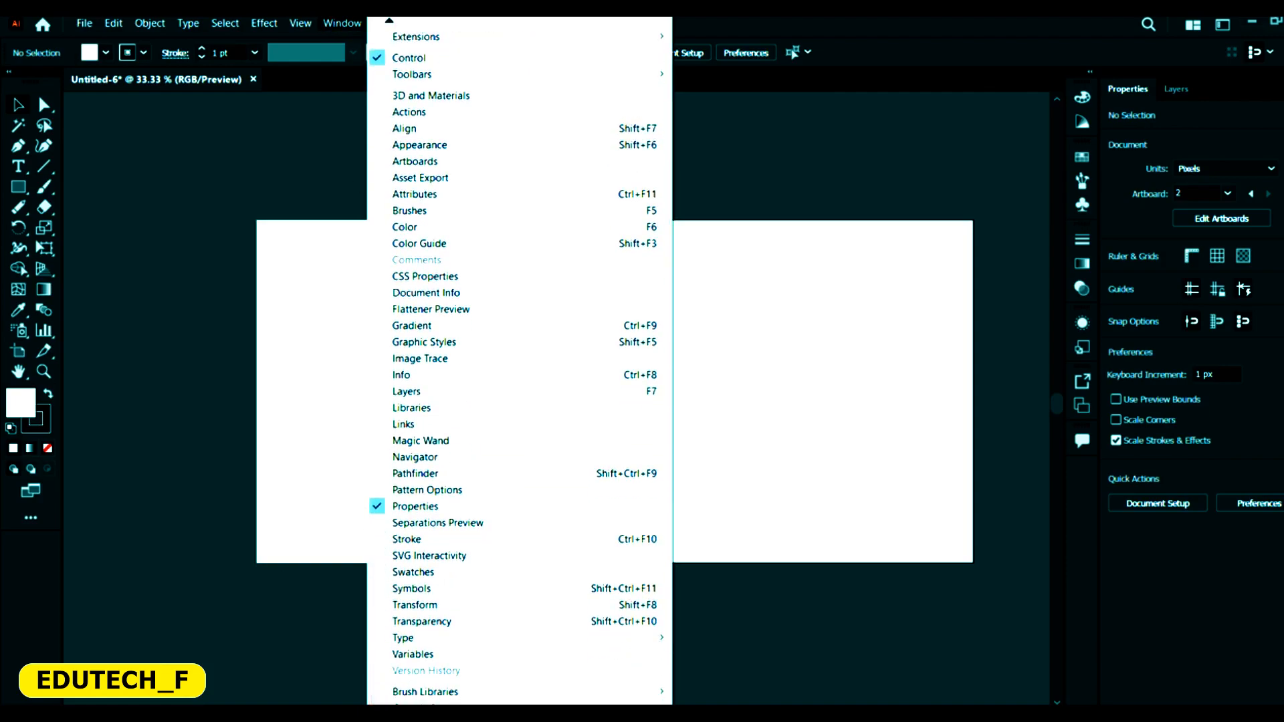
scroll(513, 365, down, 2)
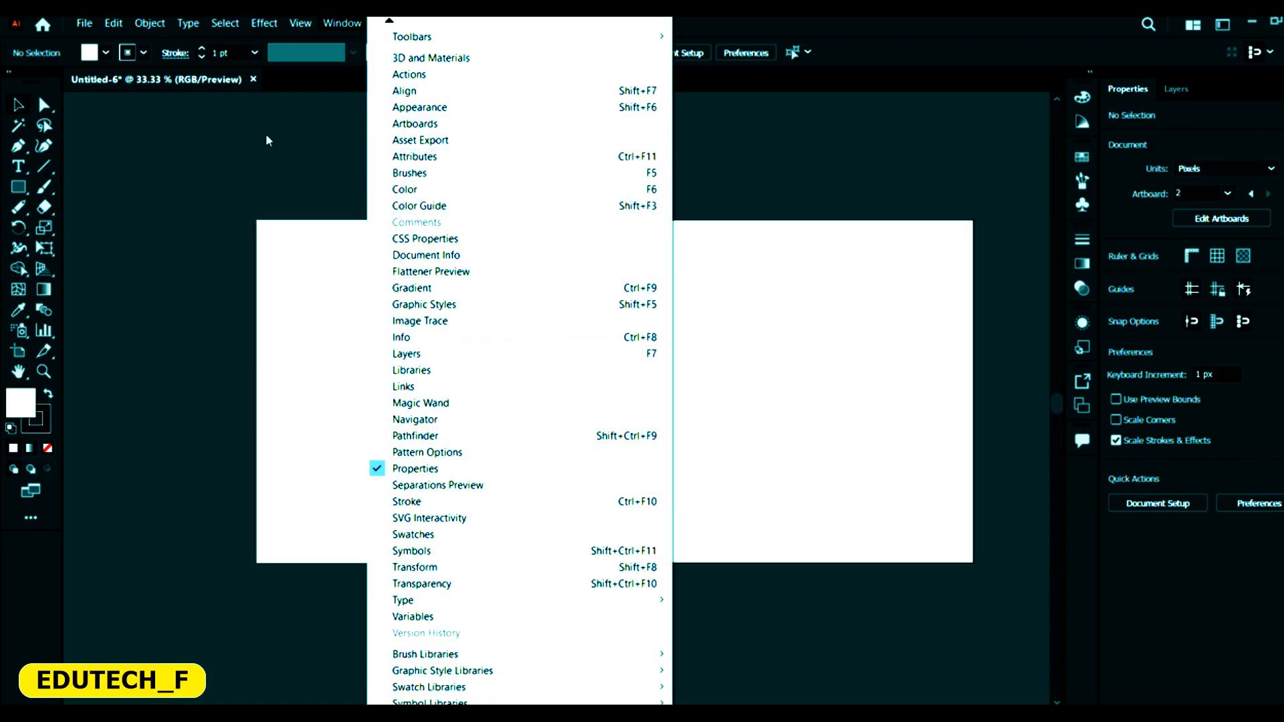
click(450, 174)
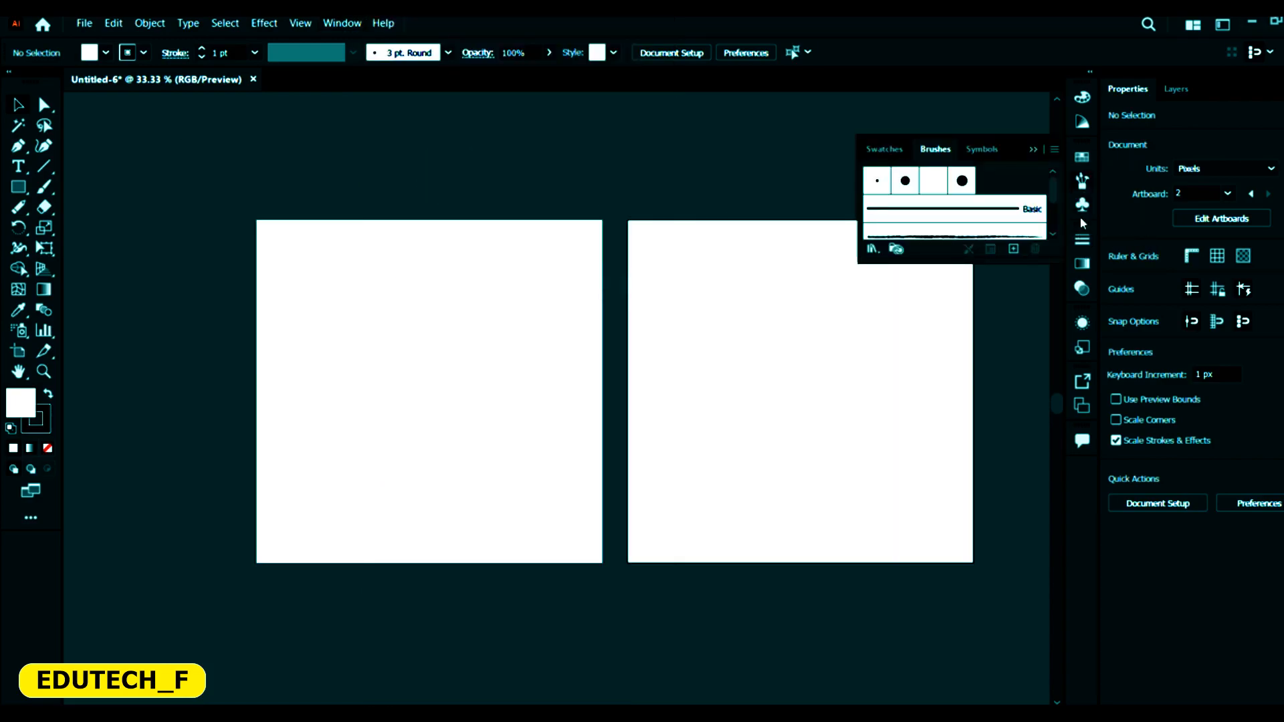
click(1083, 178)
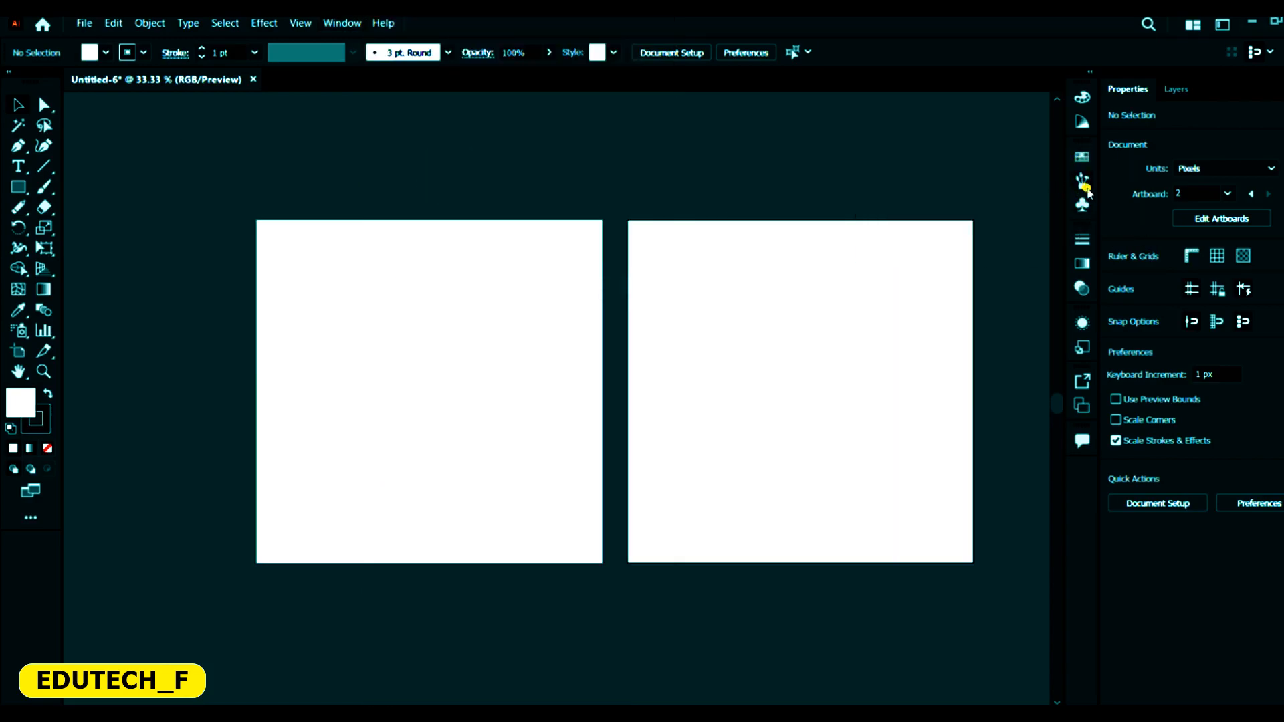
click(1083, 179)
click(1083, 177)
Step: Examine the Color, Color Guide and Swatches panels by expanding them from the collapsed dock
click(1082, 156)
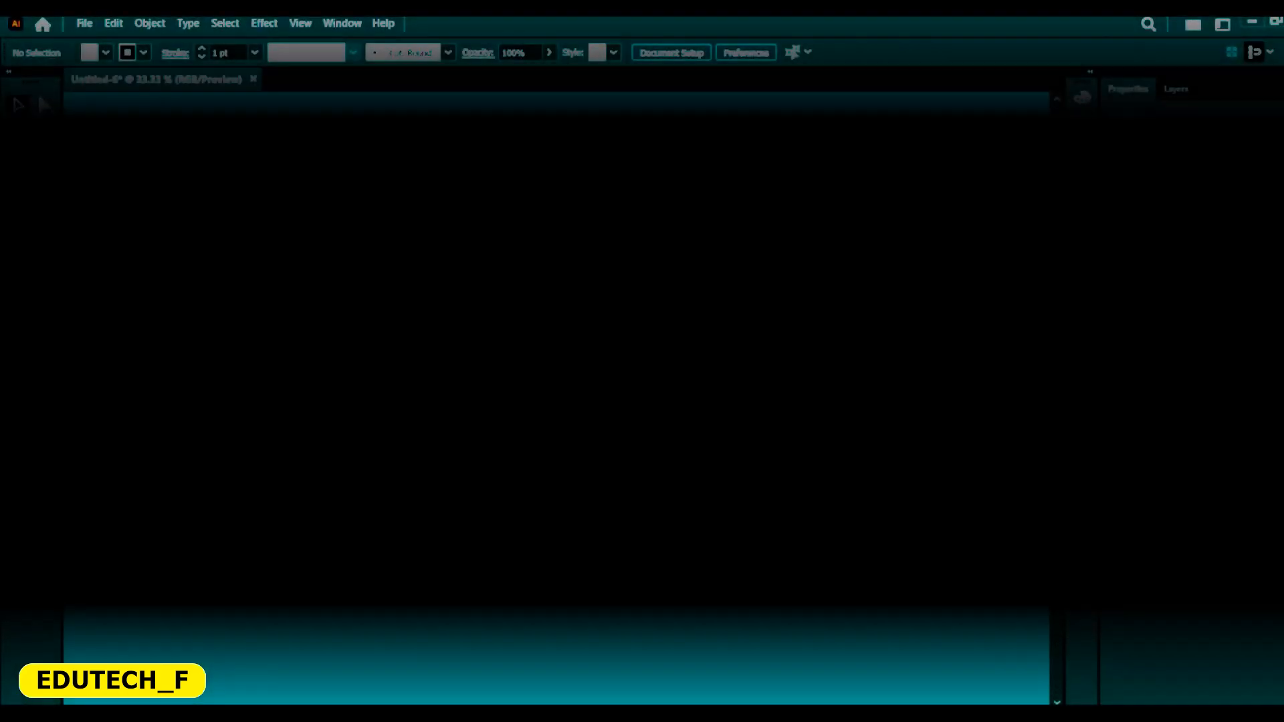
click(1082, 123)
click(1083, 97)
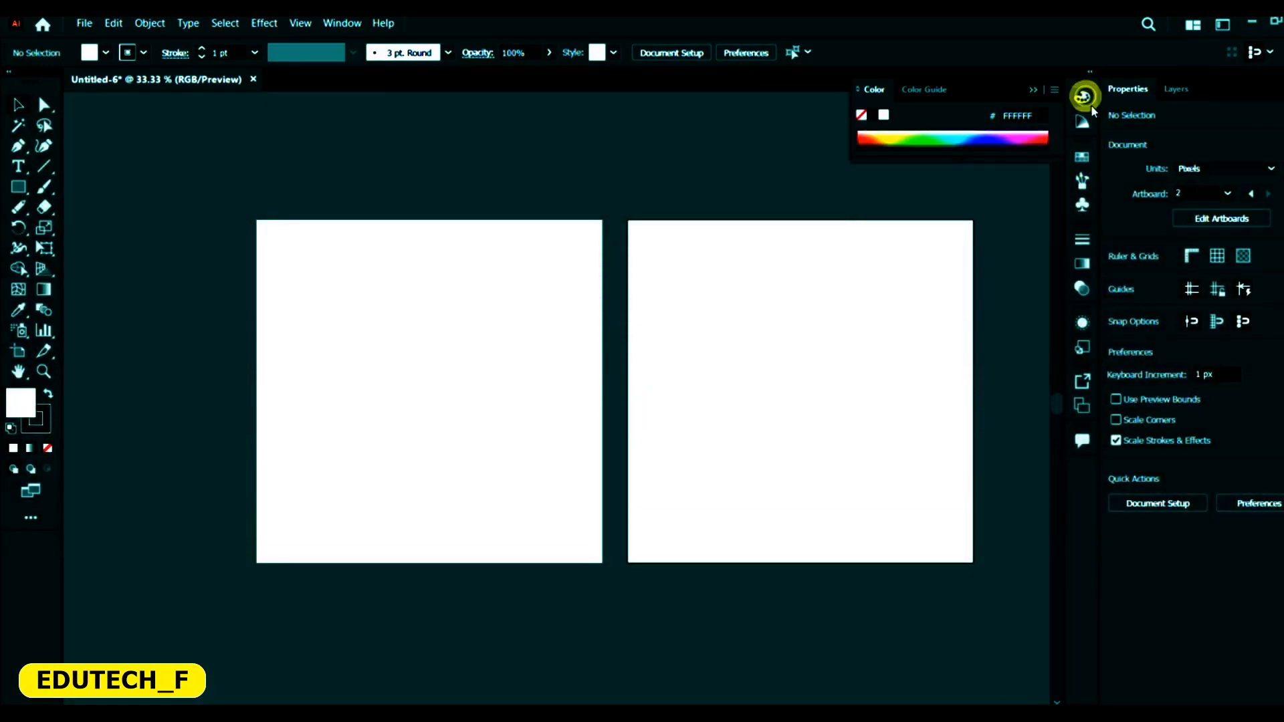
click(1082, 97)
click(1081, 97)
click(933, 88)
click(1082, 96)
click(1087, 123)
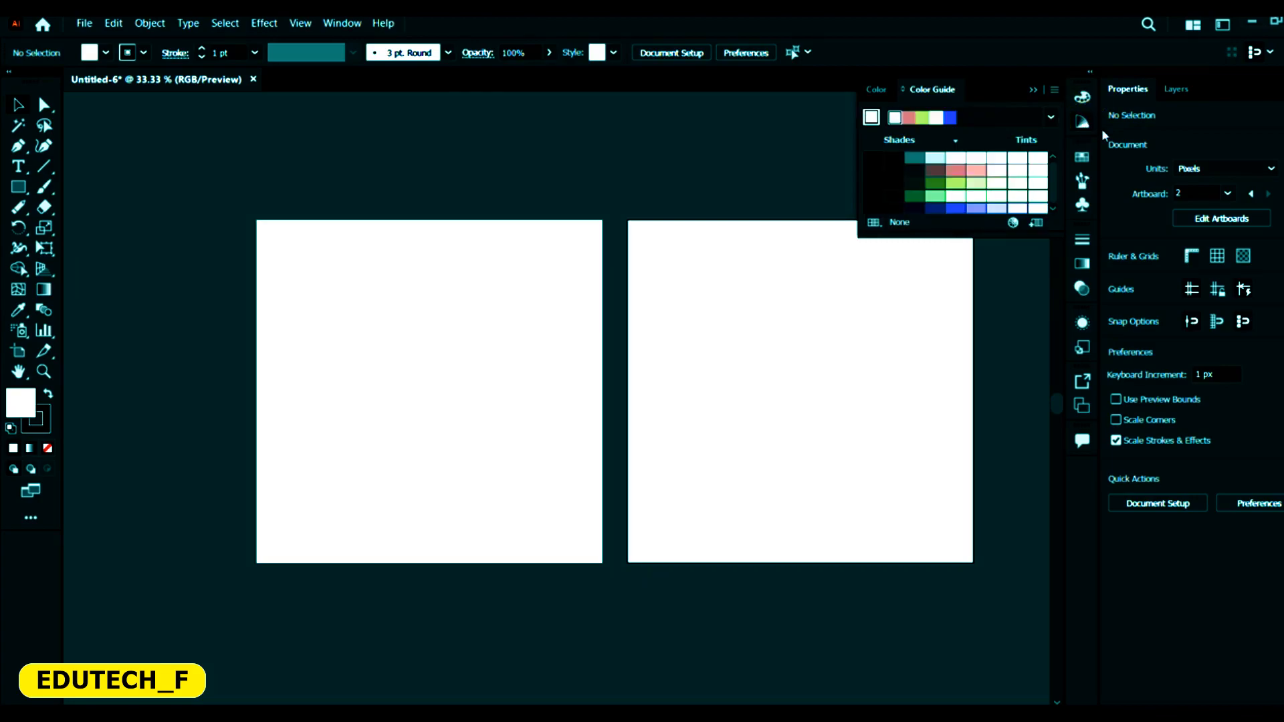
click(1082, 157)
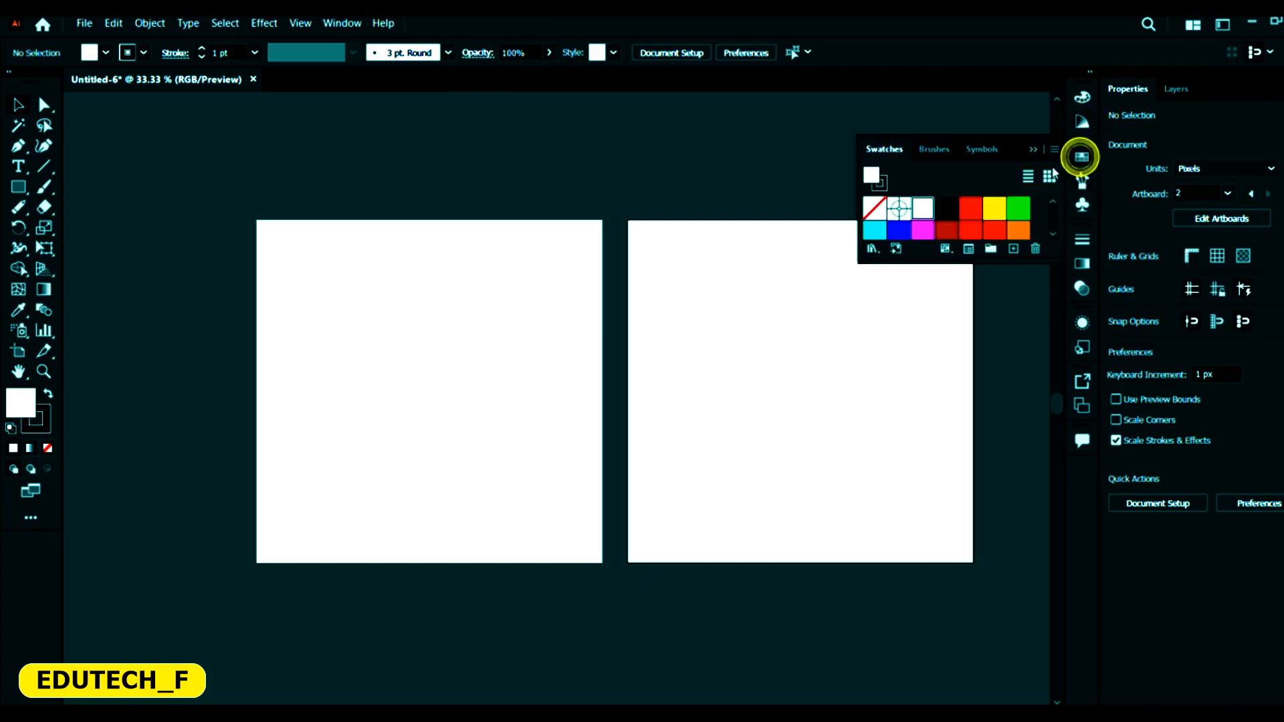
Step: Examine the Brushes, Symbols, Stroke, Gradient and Transparency panels from the collapsed dock
click(934, 148)
click(982, 148)
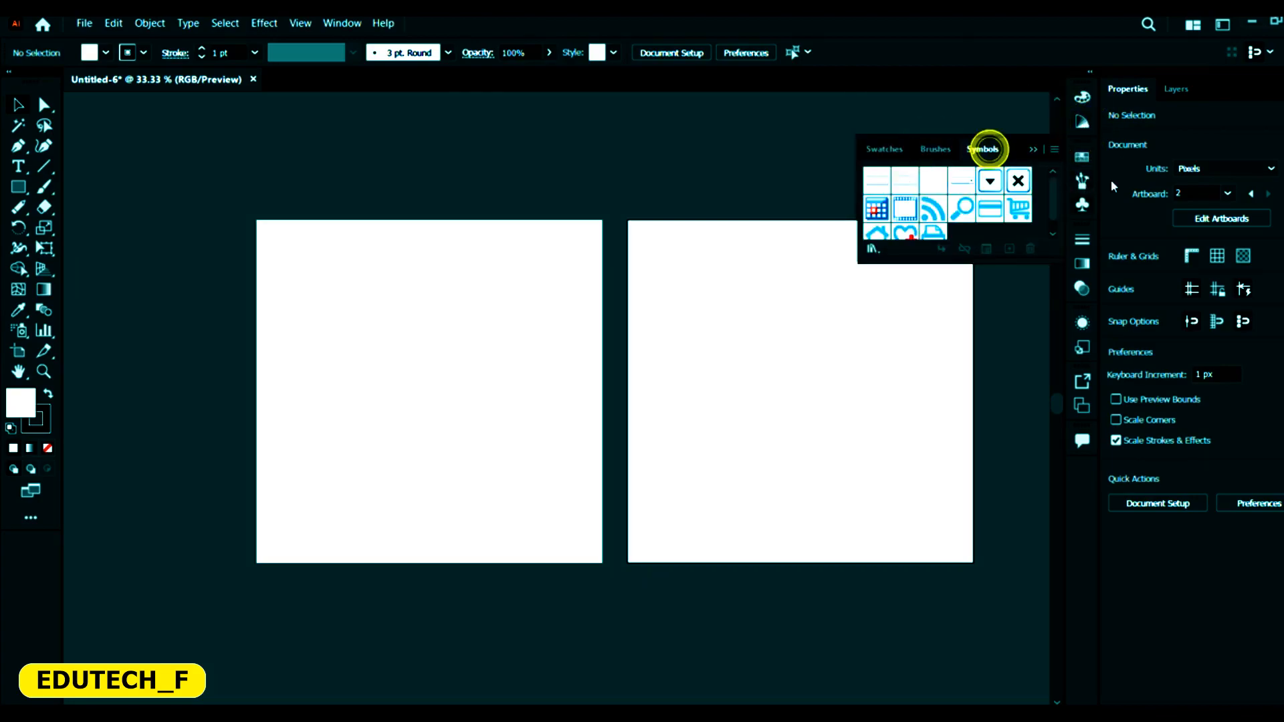
click(1082, 239)
click(944, 231)
click(987, 232)
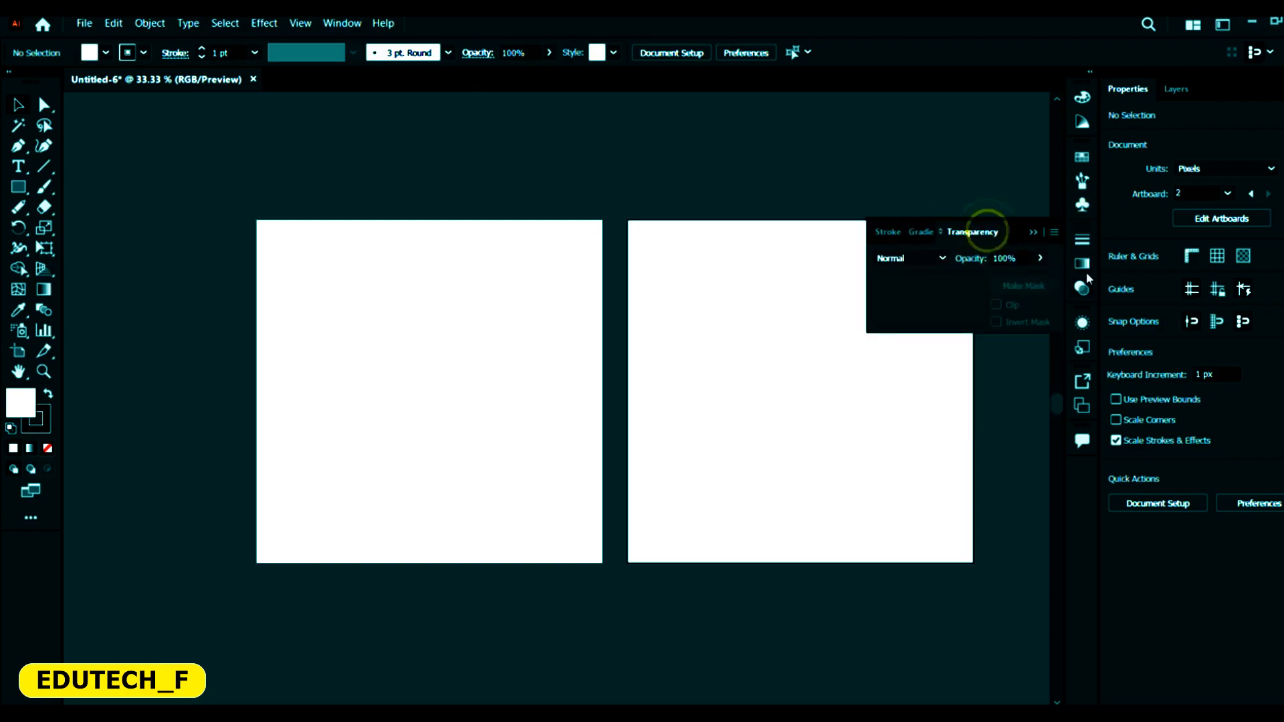
Step: Examine the Appearance, Graphic Styles, Asset Export and Artboards panels, and collapse the Artboards panel again
click(1082, 323)
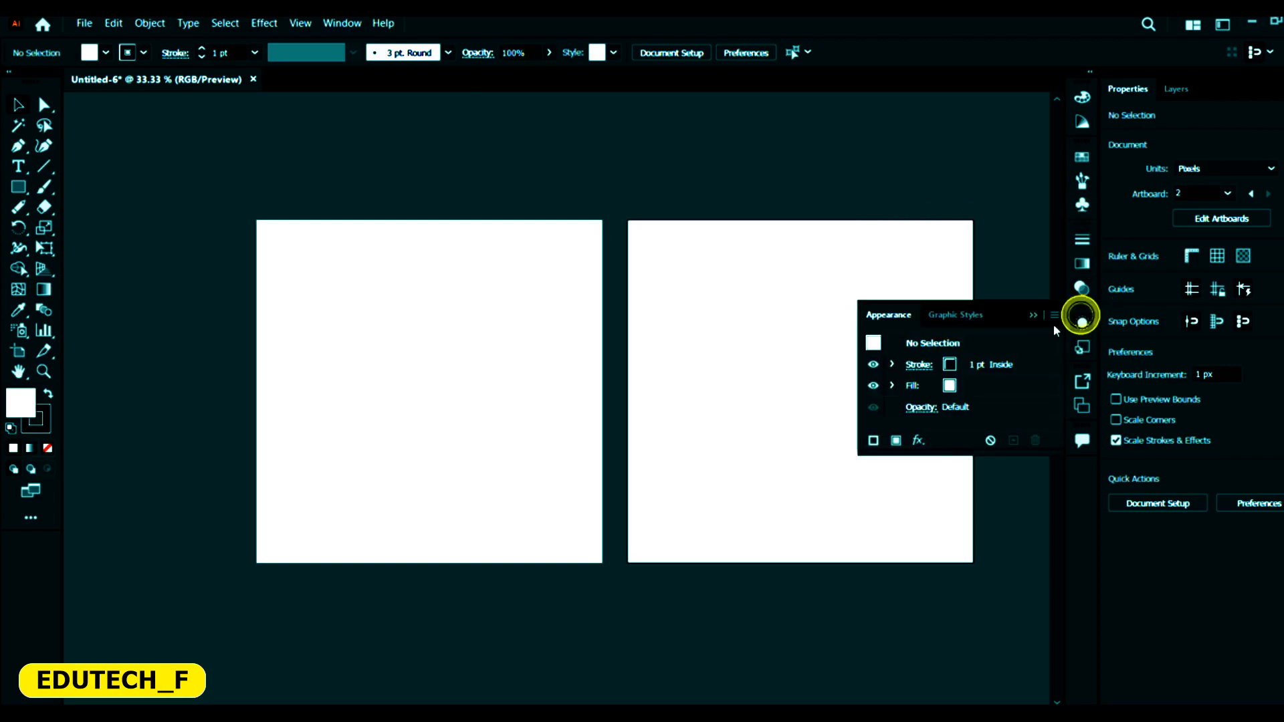
click(977, 318)
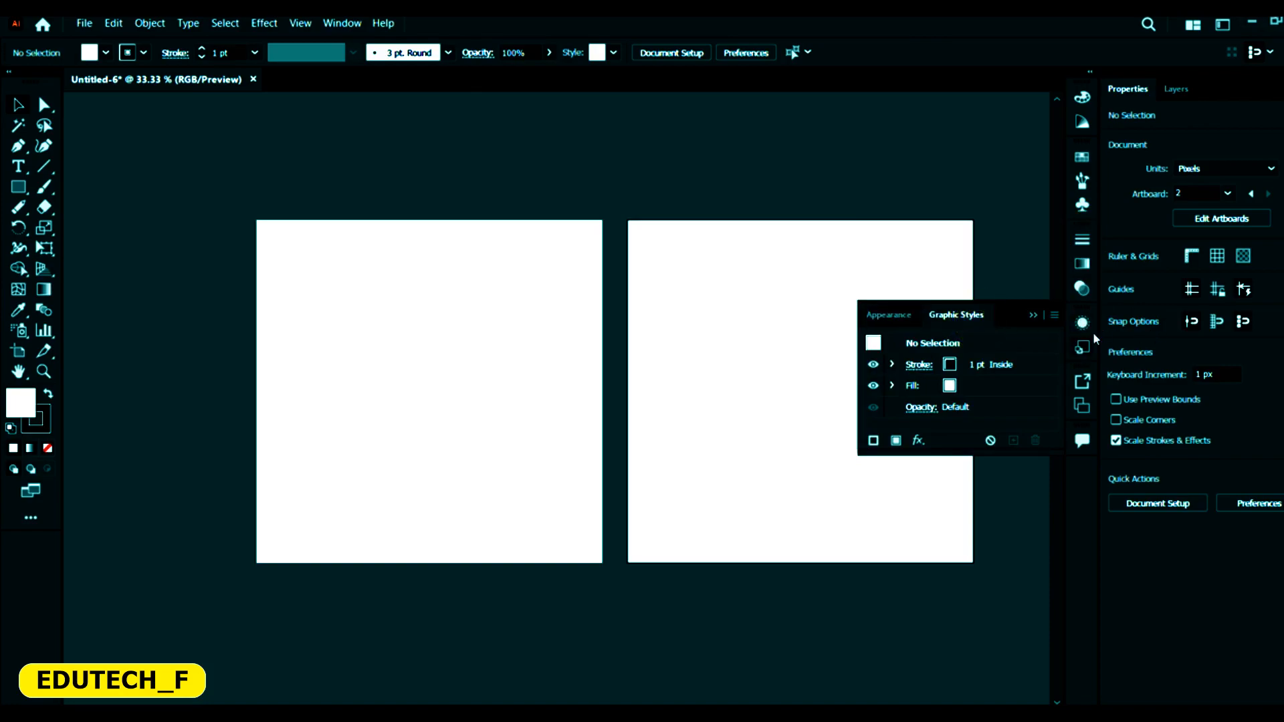
click(1086, 381)
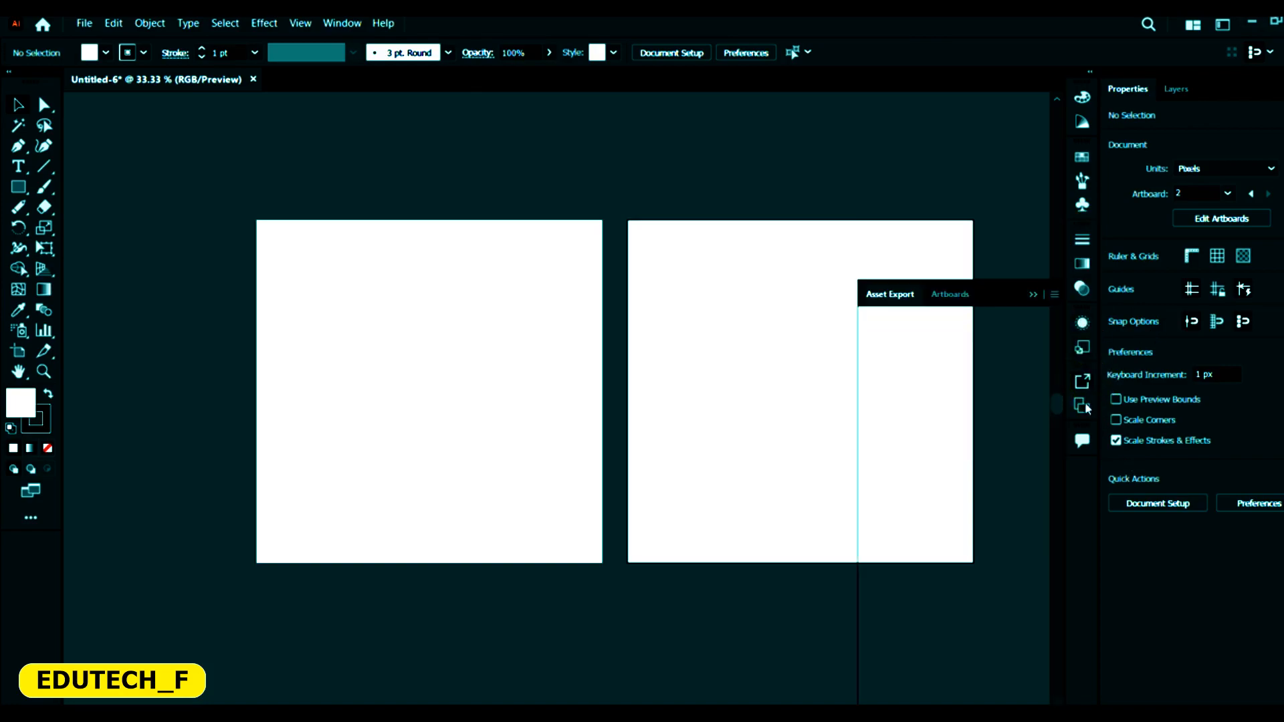
click(955, 298)
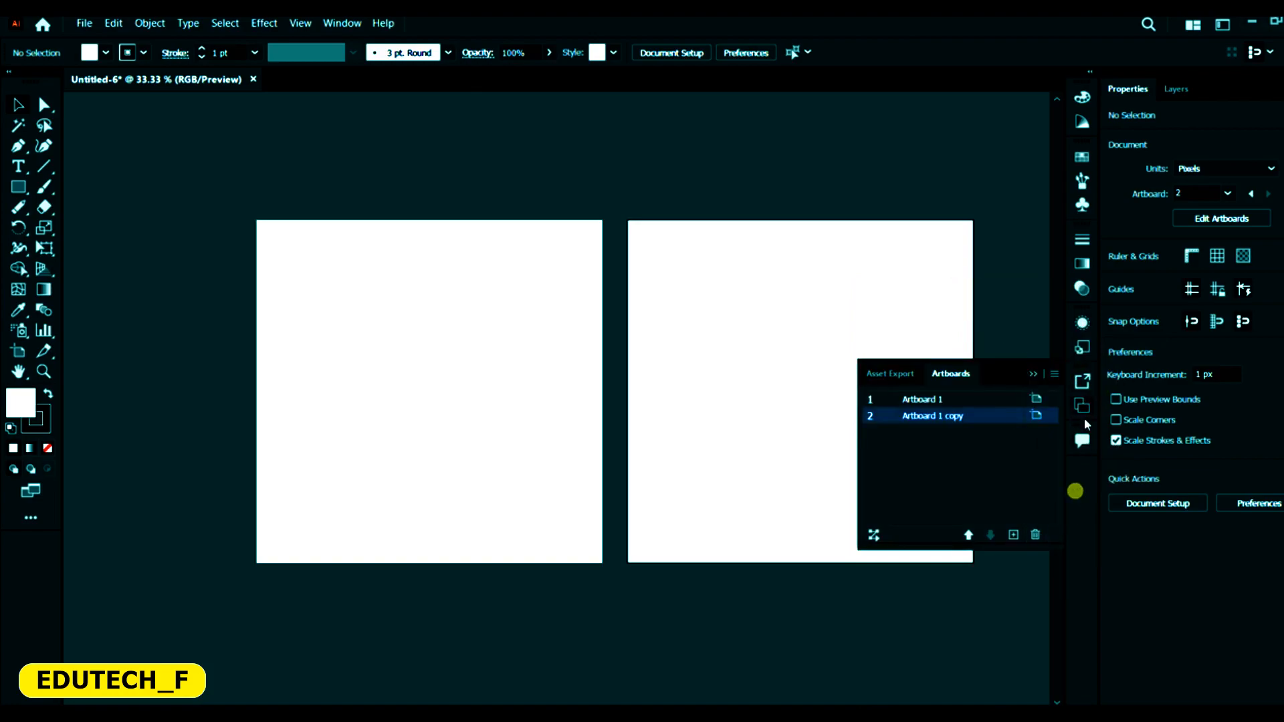
click(1034, 373)
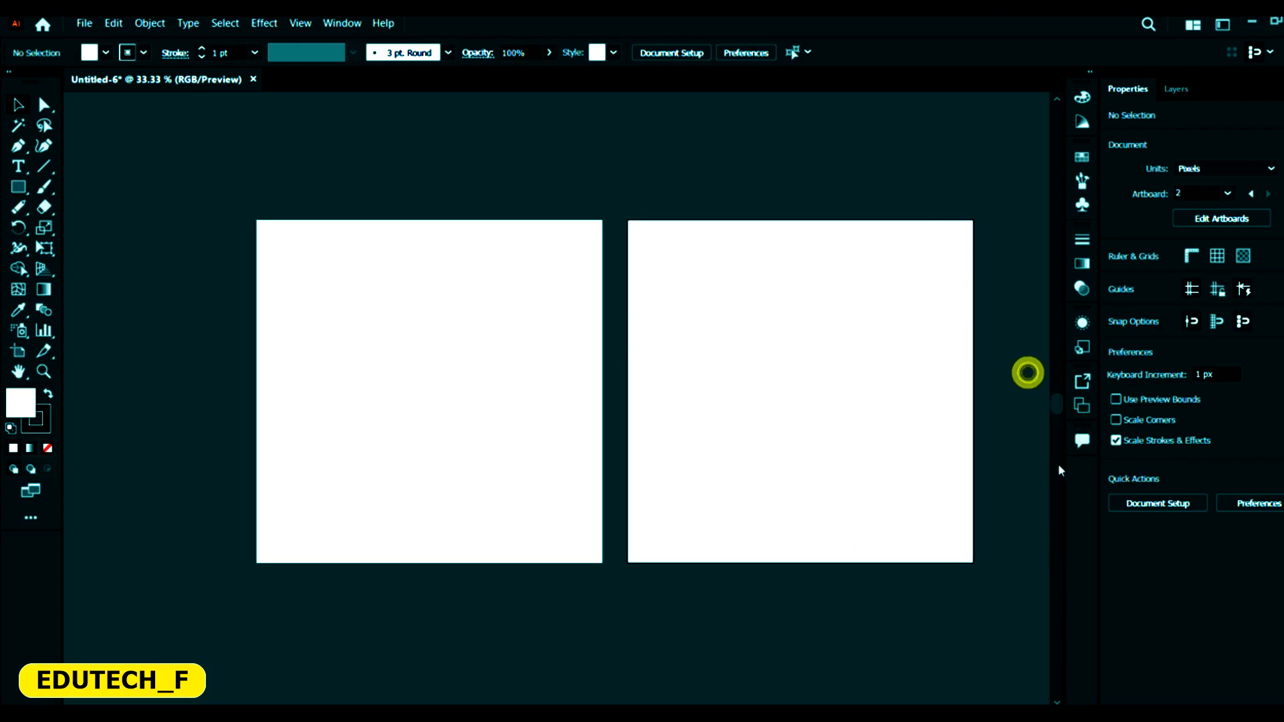
Step: Detach the Comments panel from the collapsed dock, expand it, and close it
drag(1082, 440, 877, 465)
click(878, 464)
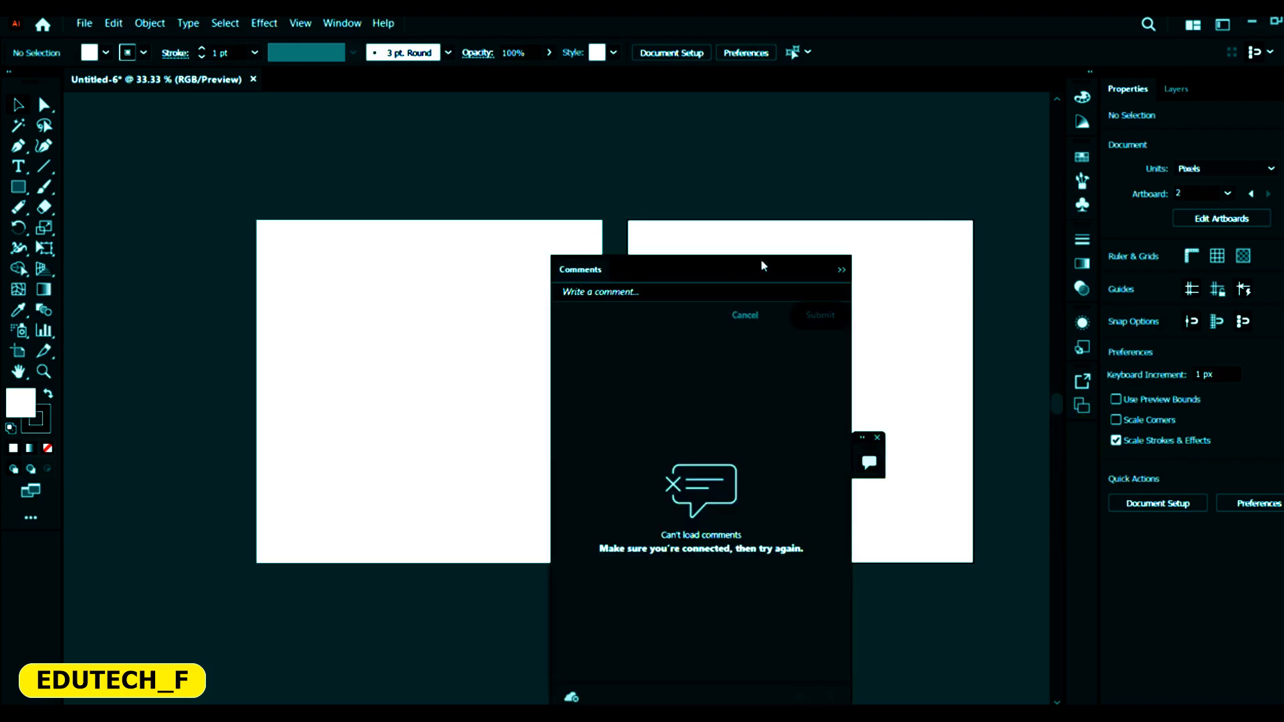
drag(755, 270, 815, 209)
click(901, 188)
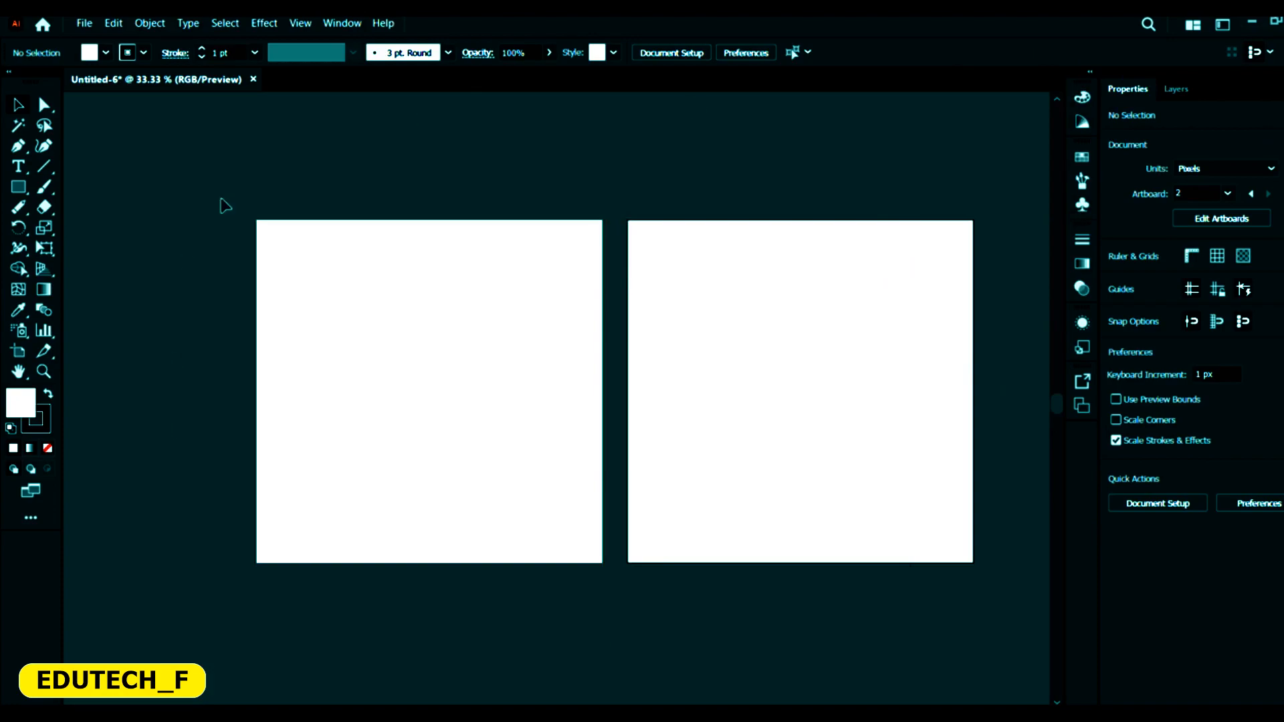
Step: Show the Layers panel briefly and return to the Properties panel
scroll(702, 434, right, 3)
scroll(639, 363, down, 1)
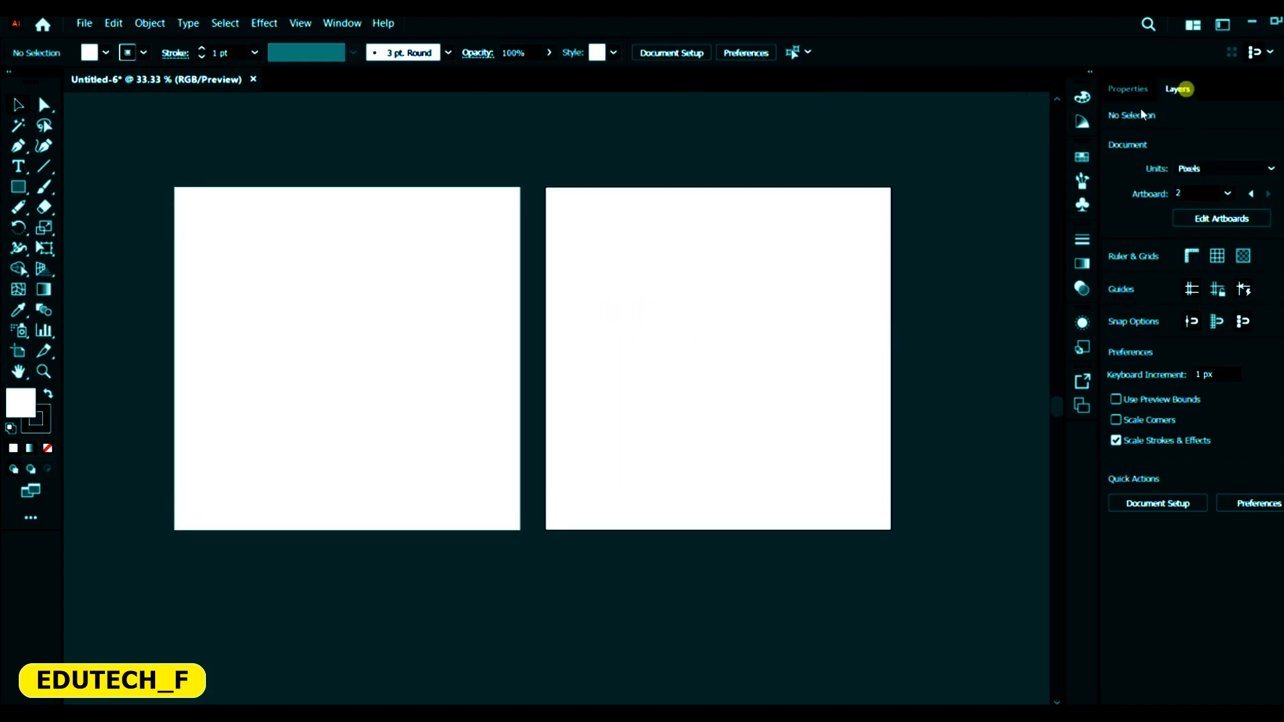
click(1176, 89)
click(1127, 89)
Step: Draw a large rectangle on the first artboard and a small, narrow one near its upper-left corner with the Rectangle tool
click(20, 187)
drag(319, 299, 603, 459)
mouse_move(110, 142)
mouse_down()
mouse_move(227, 176)
mouse_move(291, 102)
mouse_move(196, 153)
mouse_up()
click(21, 101)
click(366, 124)
Step: Move the large rectangle off the first artboard into the empty canvas beside it and resize it to about 426 x 357 px
drag(449, 386, 258, 402)
drag(256, 403, 188, 526)
scroll(382, 520, left, 3)
scroll(381, 519, up, 1)
drag(384, 525, 334, 421)
drag(334, 481, 260, 316)
scroll(521, 343, down, 2)
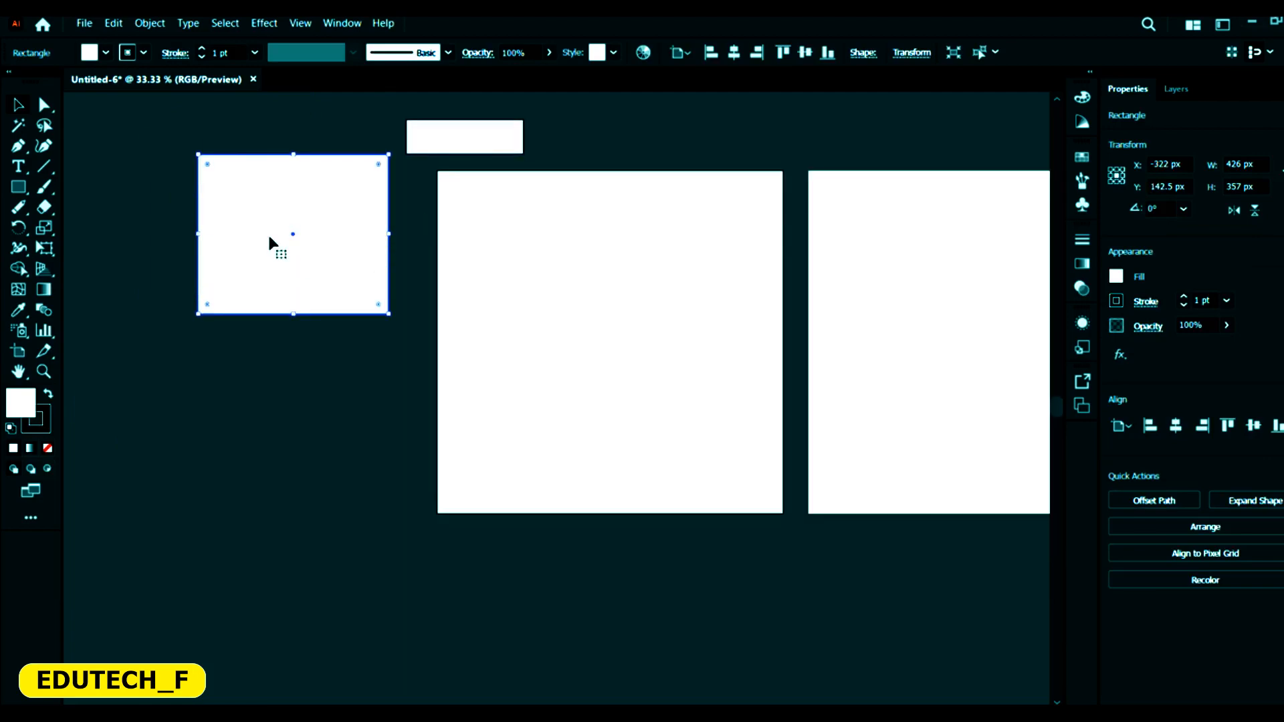
Step: Shrink the large rectangle and place it lower, and stretch the small rectangle taller and move it above the other
drag(270, 242, 273, 363)
drag(393, 436, 321, 351)
drag(439, 136, 353, 293)
drag(352, 249, 266, 168)
drag(438, 280, 170, 170)
Step: Pull the upper rectangle's lower-right anchor outward with the Direct Selection tool to about X -106 px, Y 148 px
click(44, 105)
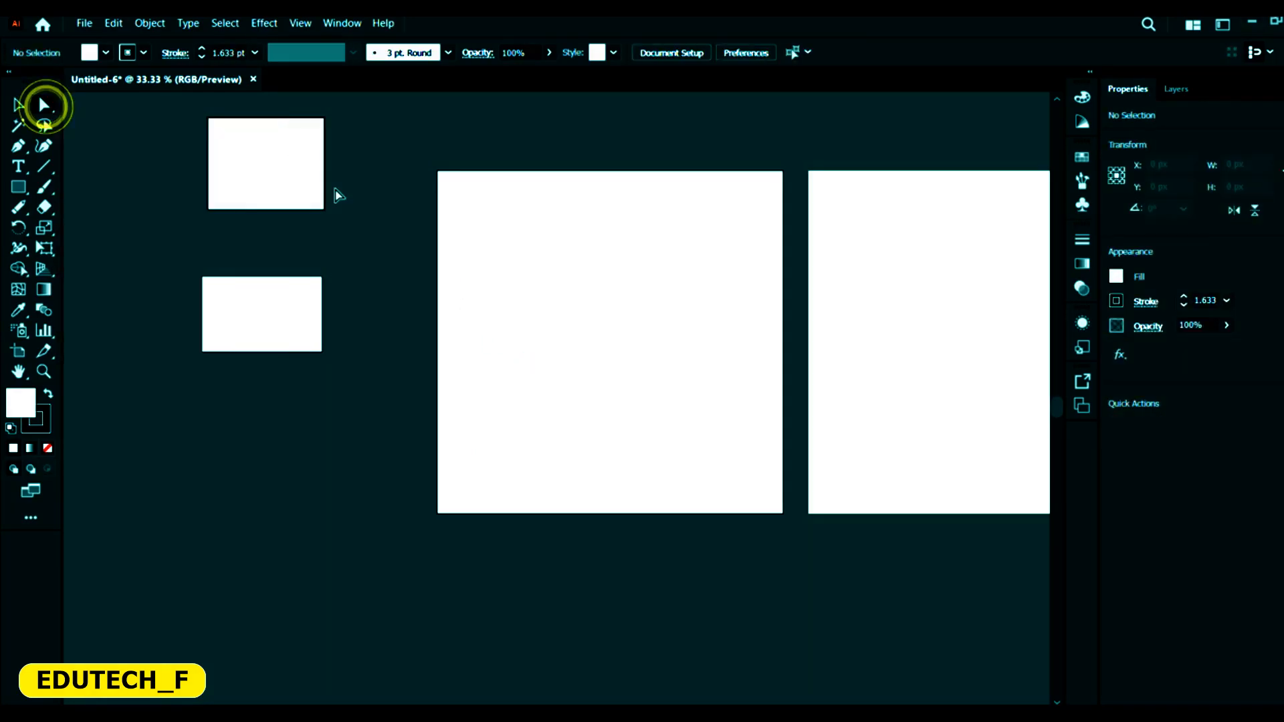
drag(344, 243, 275, 176)
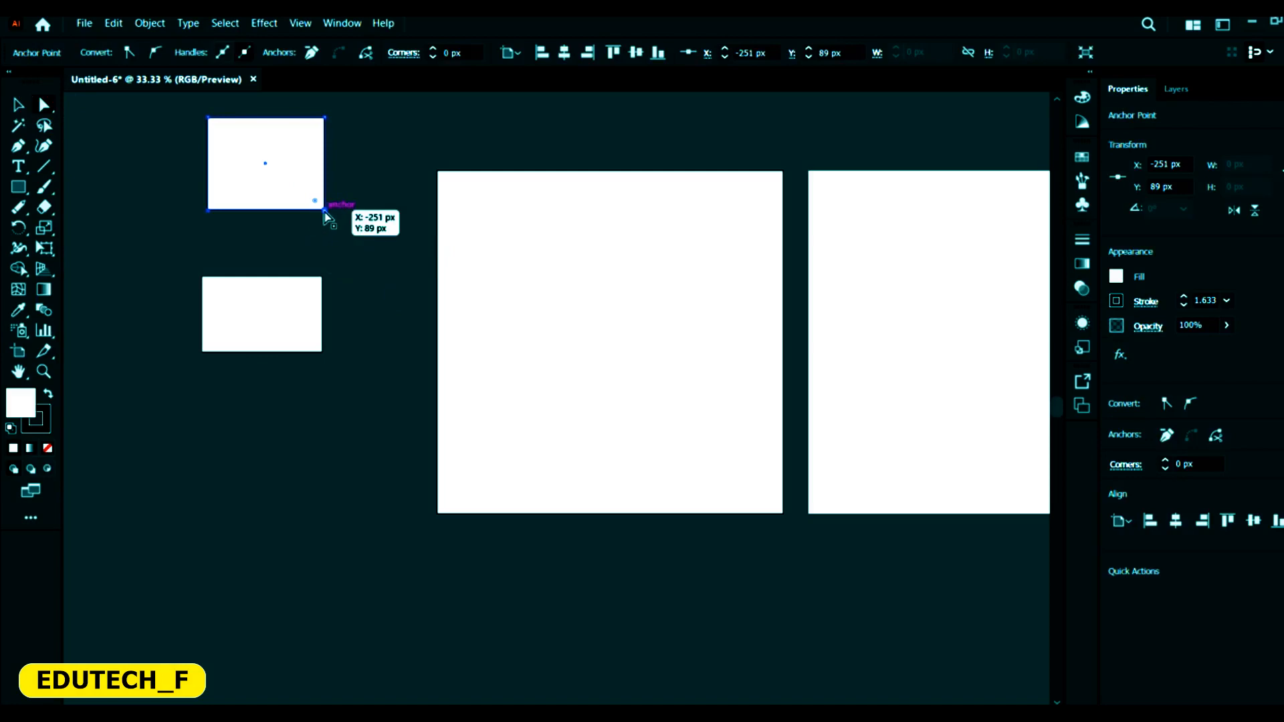
drag(325, 209, 127, 179)
drag(265, 149, 444, 258)
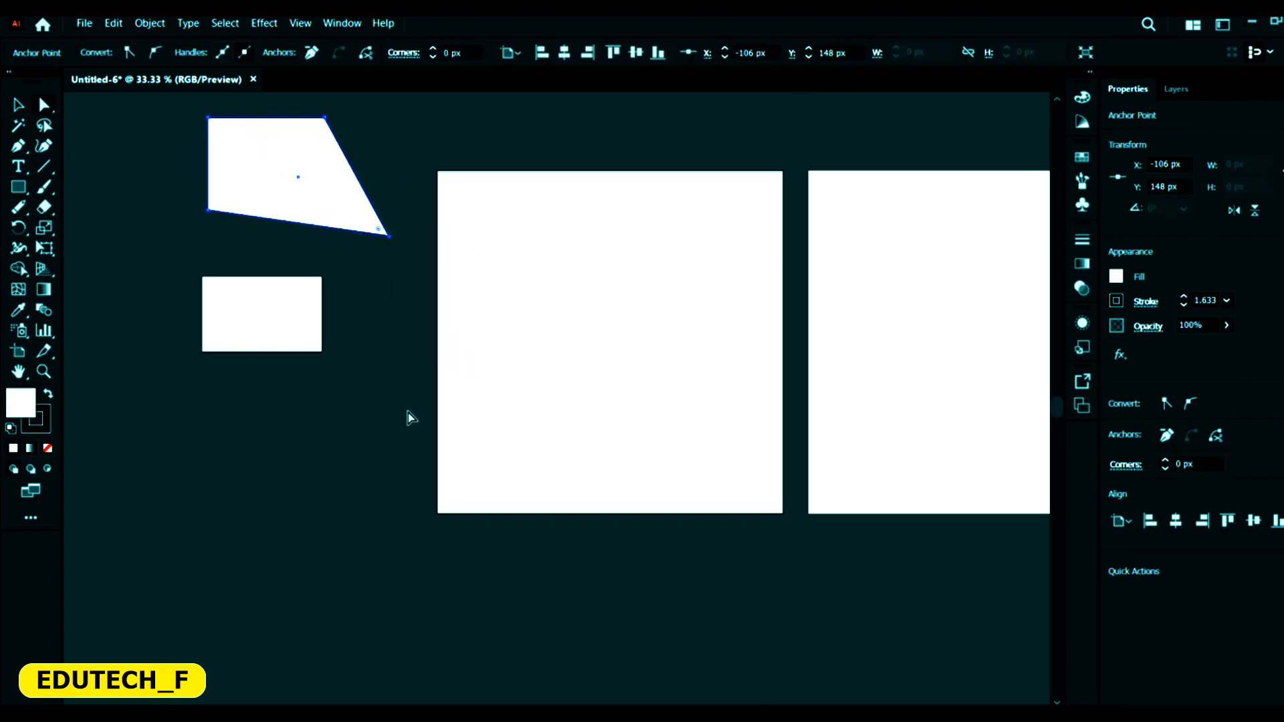
Step: Select only the lower rectangle's lower-right anchor, and deselect it with the Selection tool
drag(402, 417, 283, 343)
drag(383, 395, 291, 336)
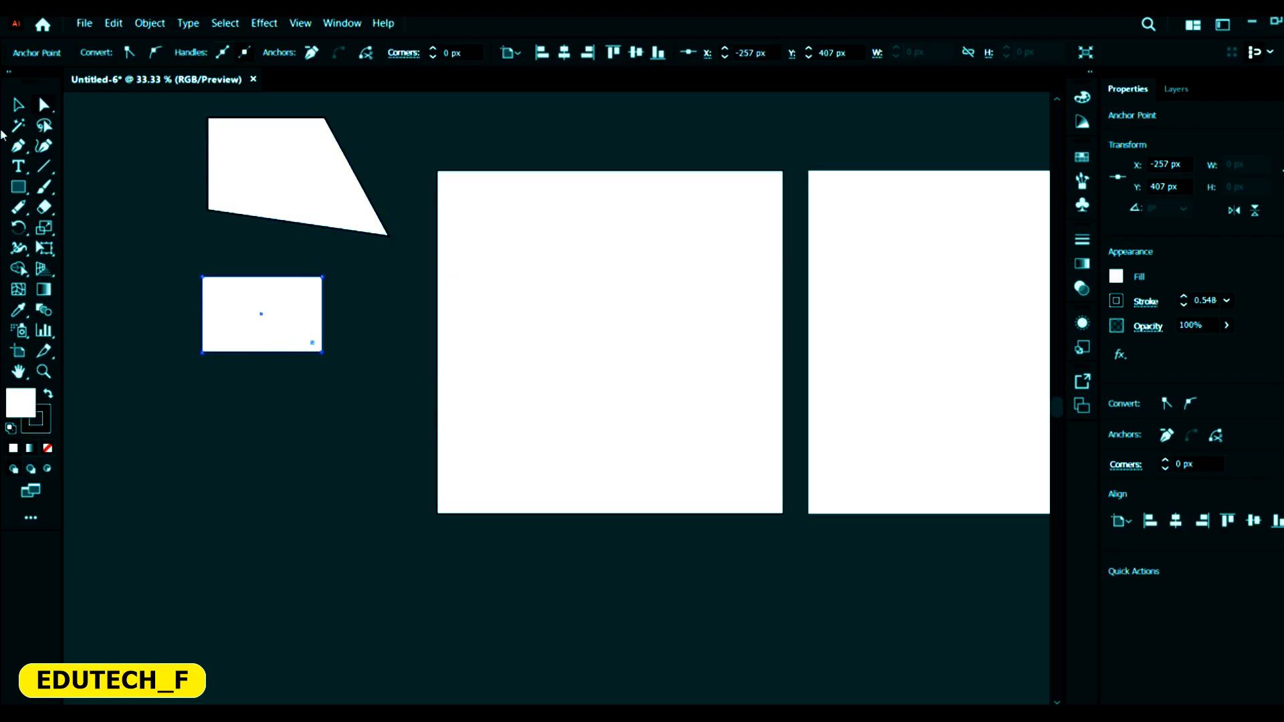
click(18, 104)
click(103, 114)
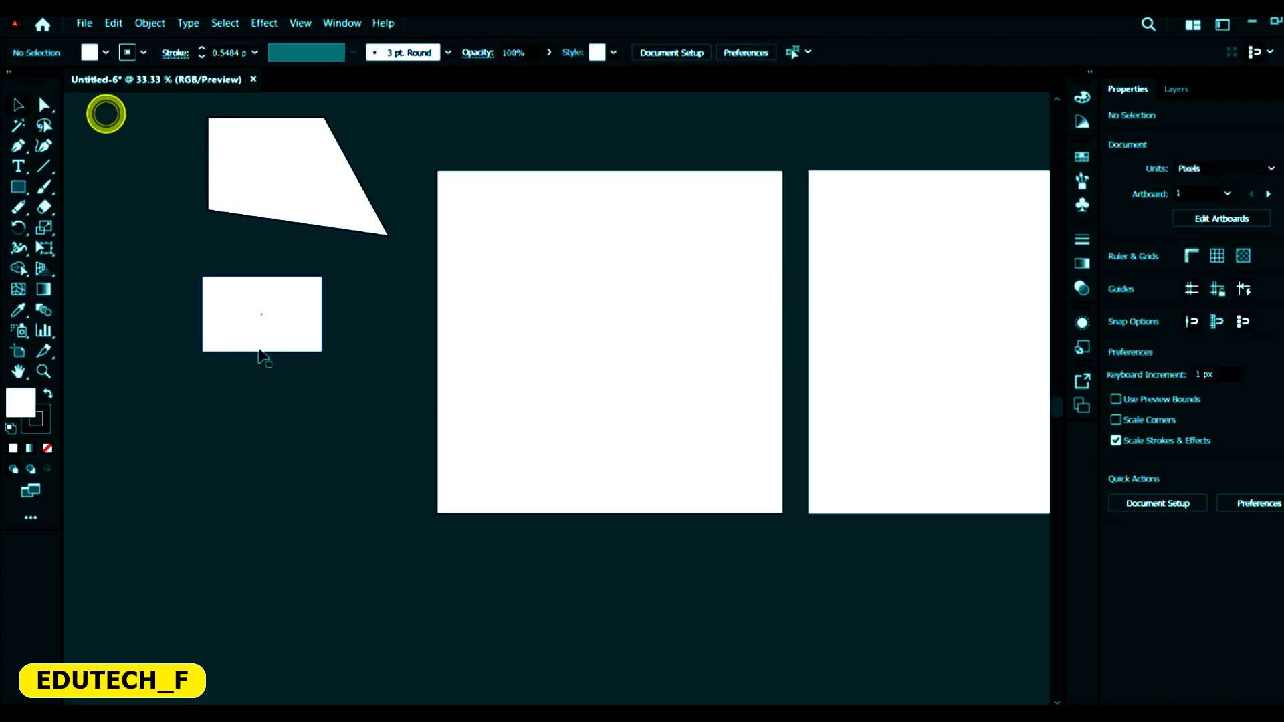
Step: Examine the full set of Select, Draw, Type, Paint, Modify and Navigate tools in the All Tools drawer
click(31, 521)
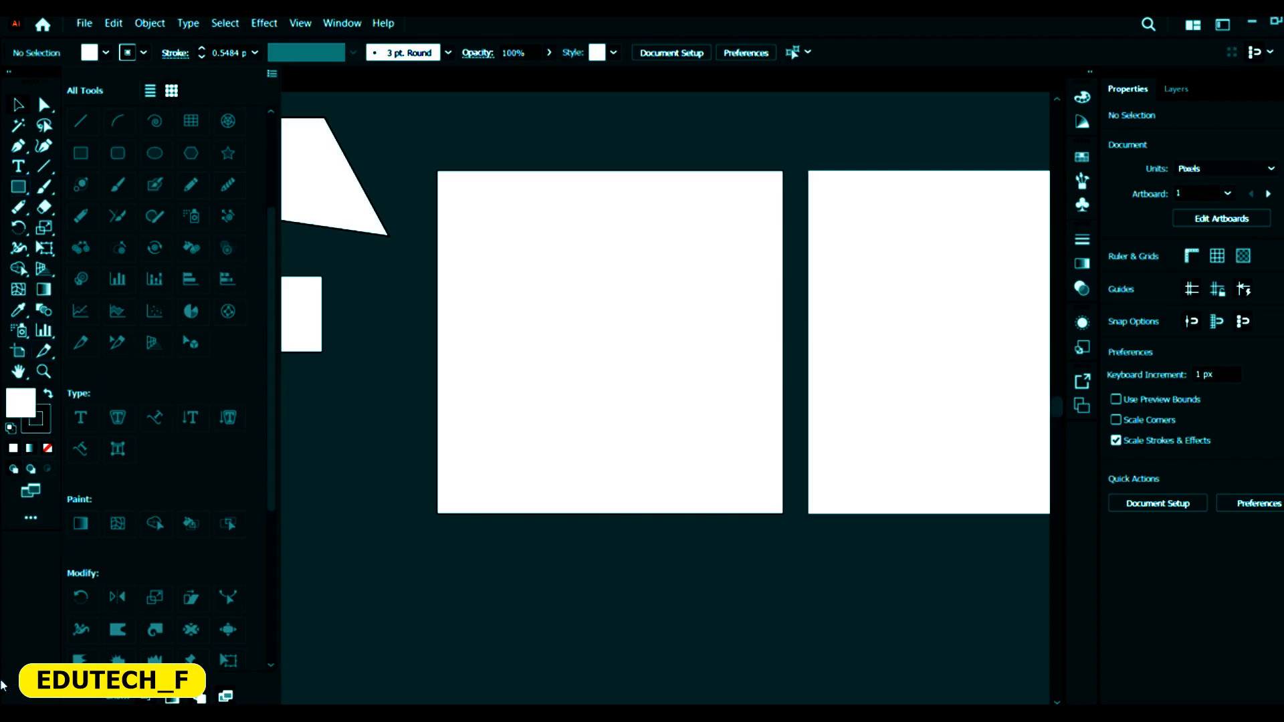
scroll(167, 301, down, 3)
scroll(94, 167, up, 5)
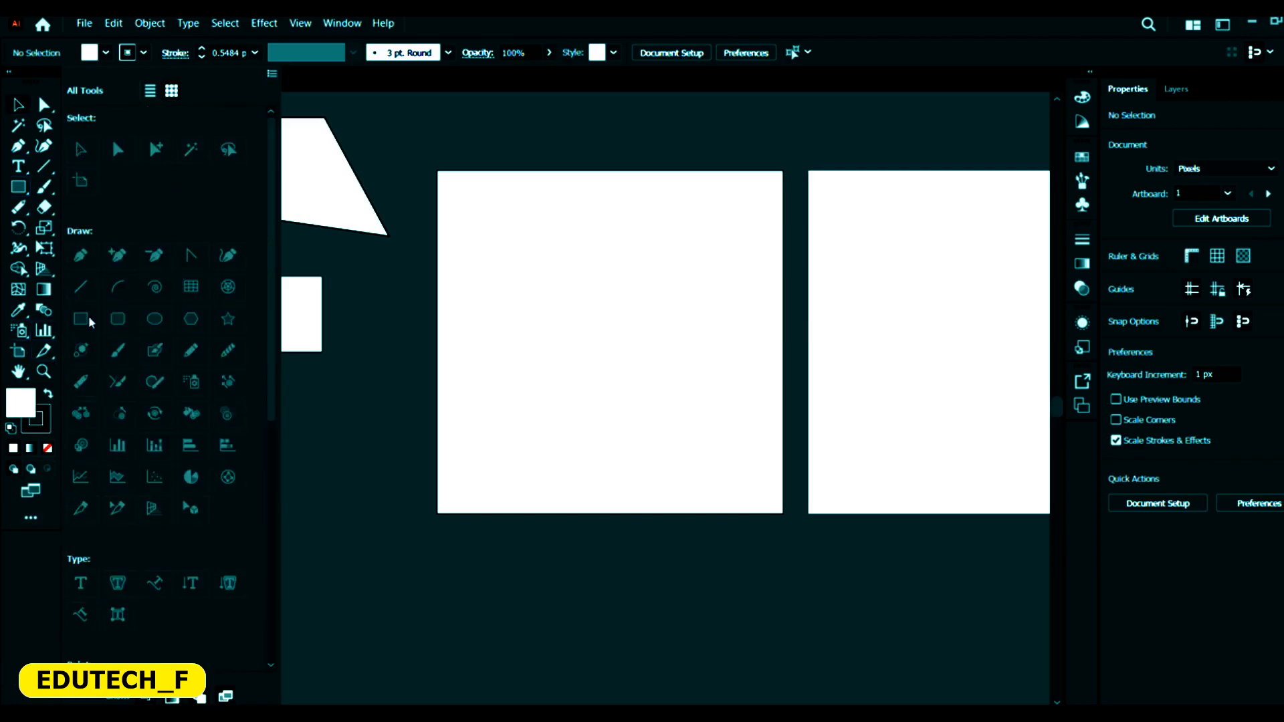
scroll(138, 400, down, 5)
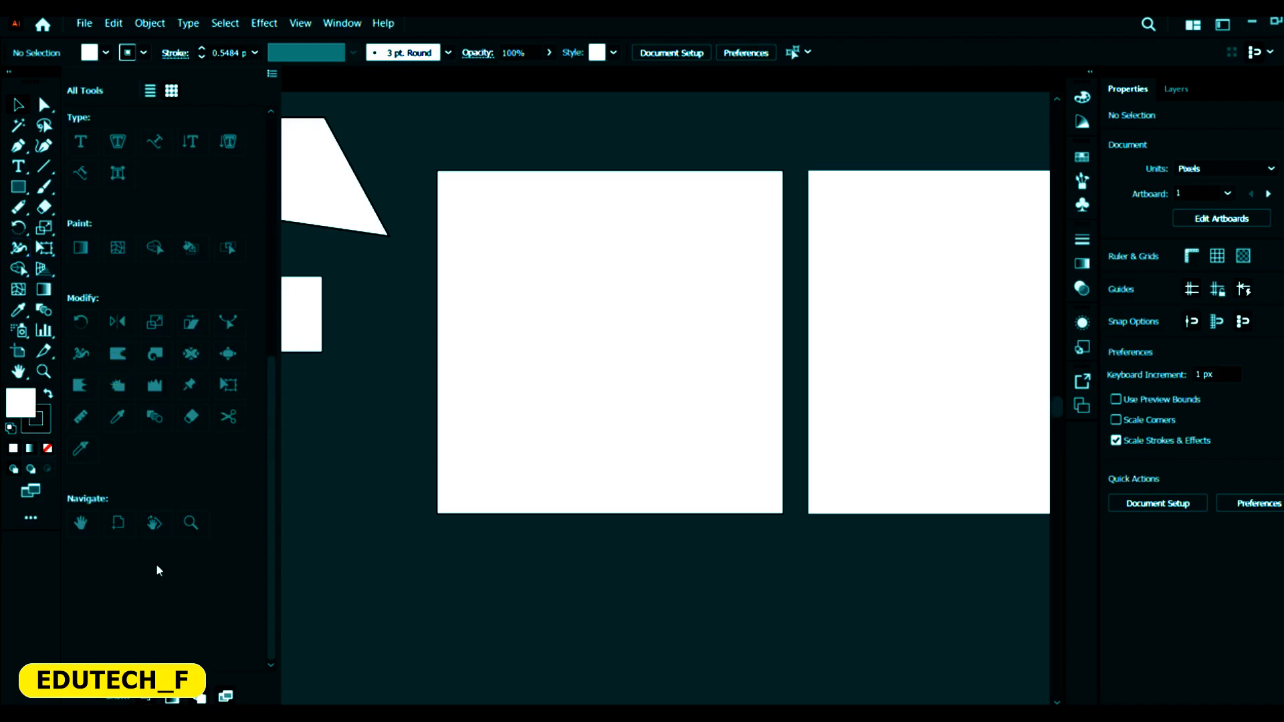
scroll(161, 535, up, 5)
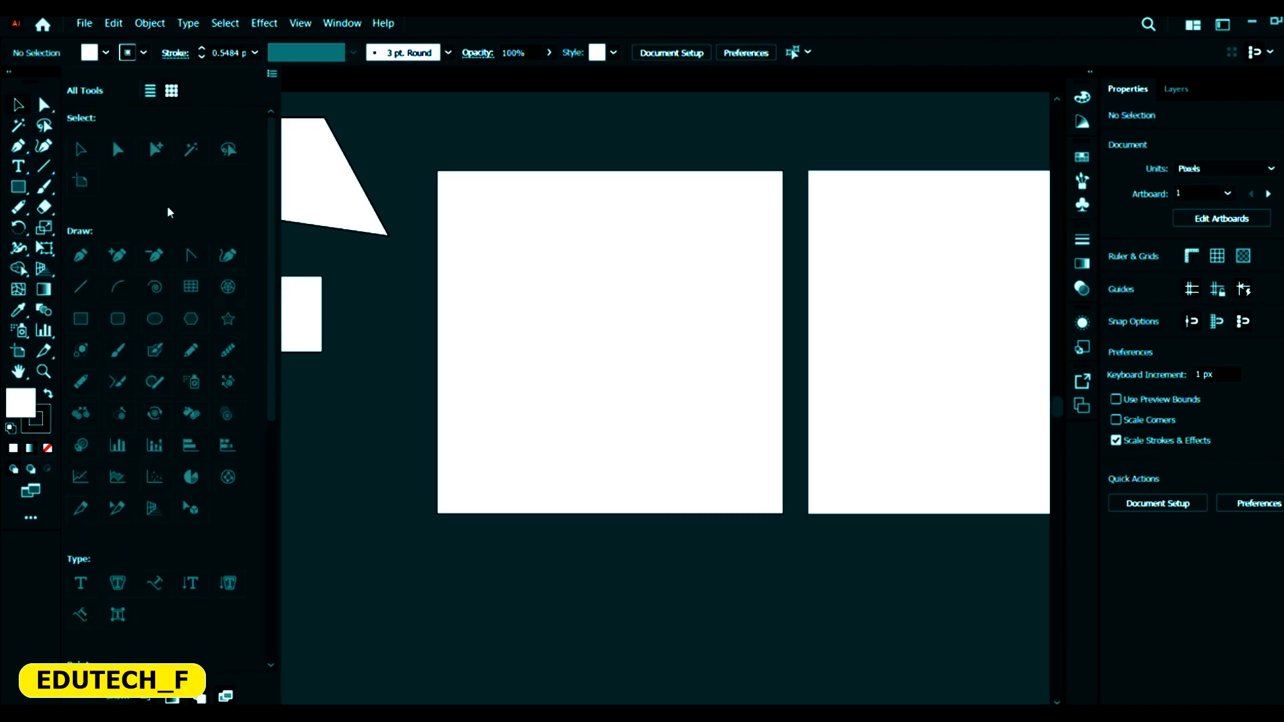
scroll(159, 278, down, 5)
scroll(111, 138, up, 5)
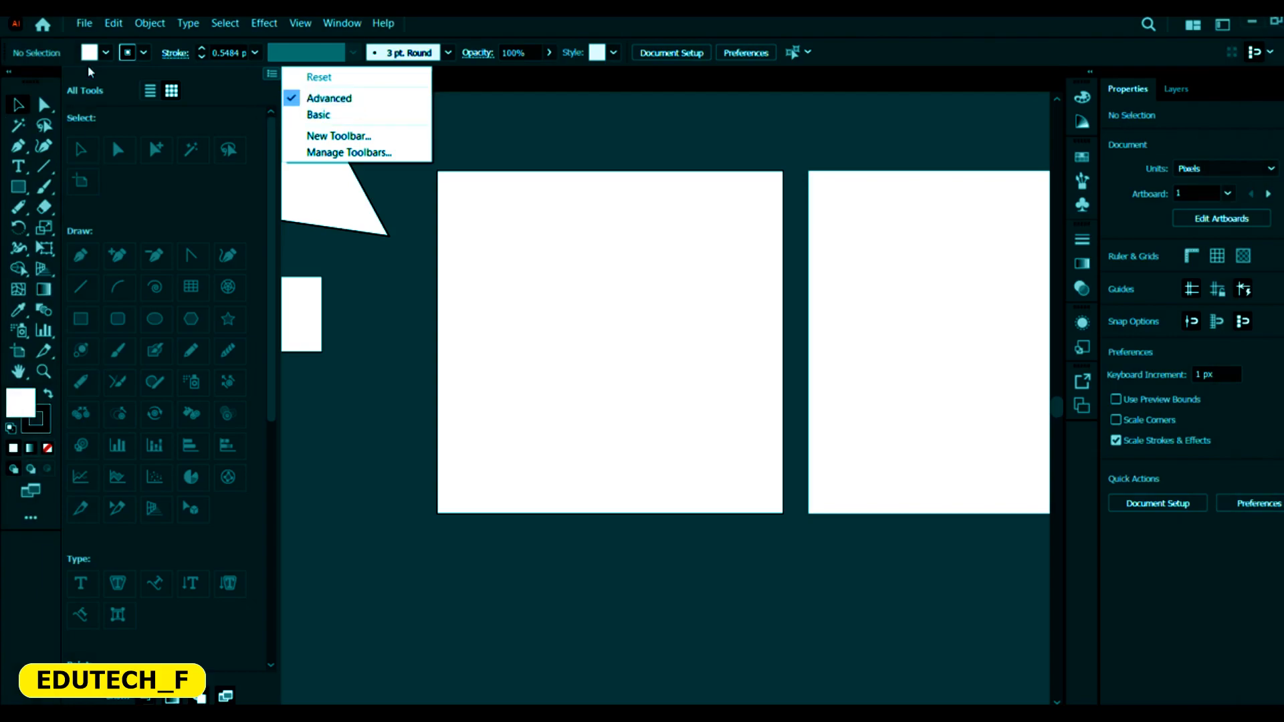
click(170, 232)
scroll(167, 334, down, 5)
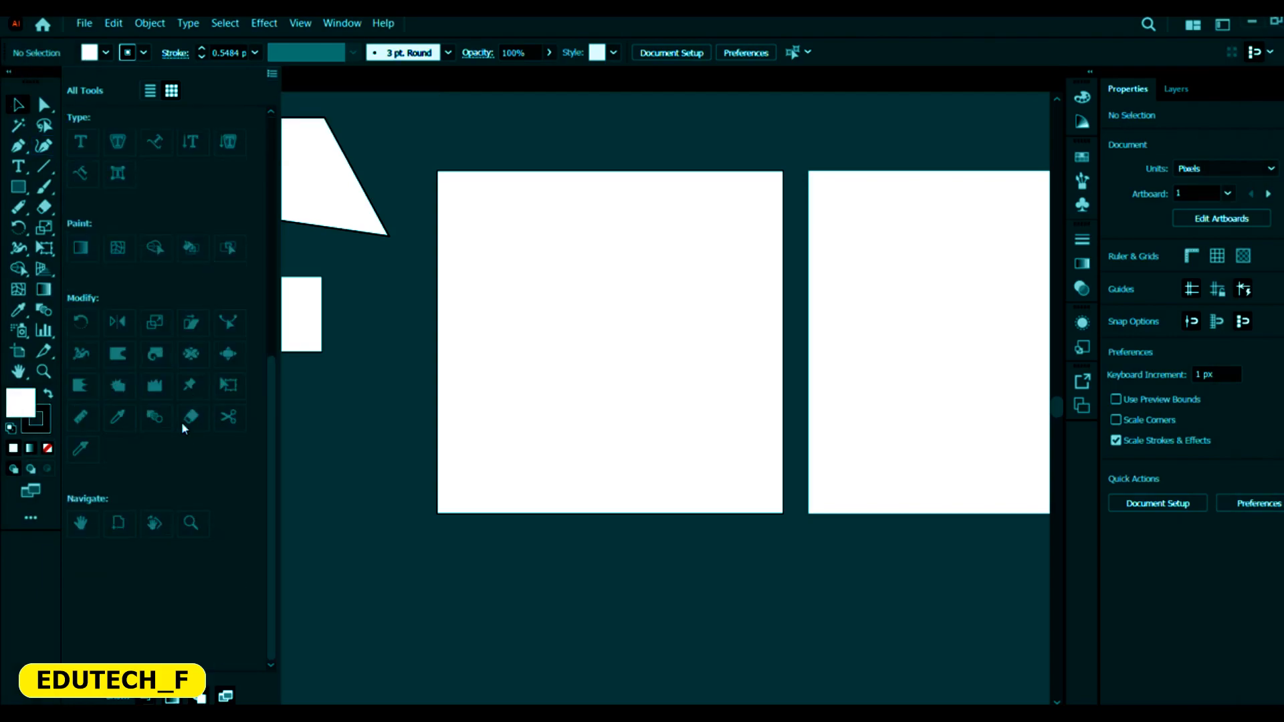
scroll(167, 334, up, 5)
Step: Switch the toolbar to Basic to compare its tools, and return it to Advanced
click(268, 78)
click(319, 115)
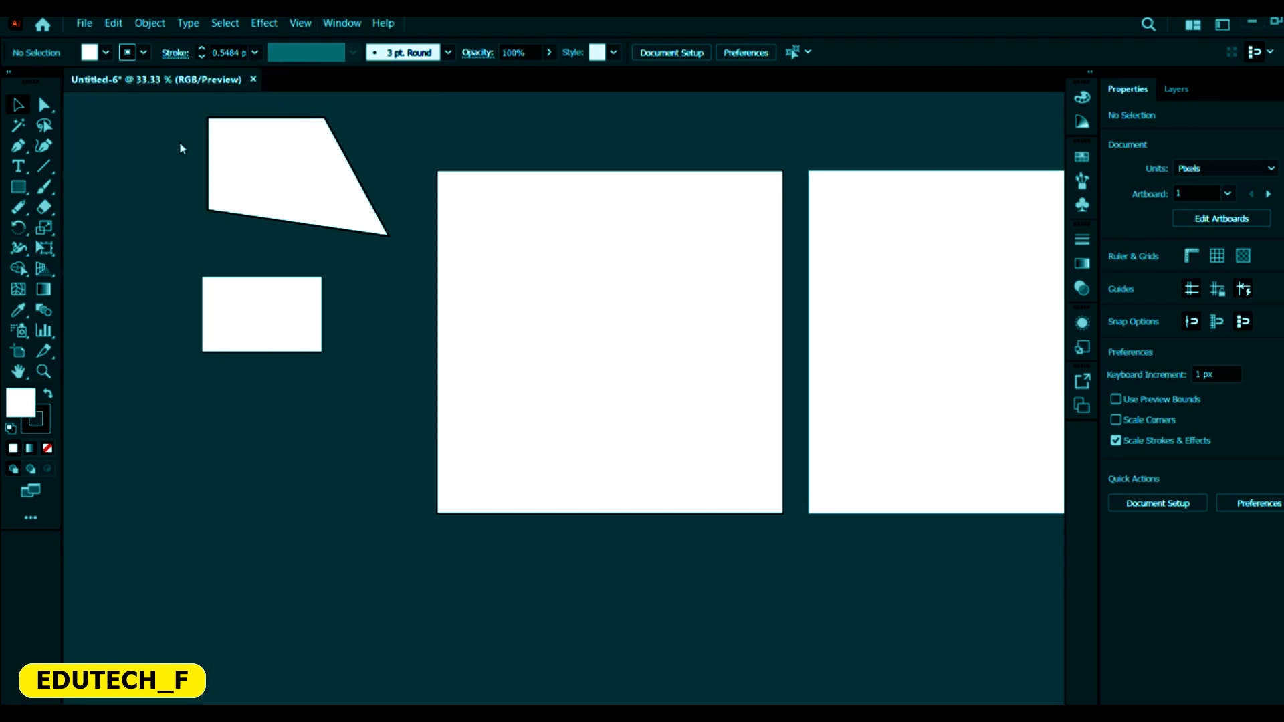
click(17, 544)
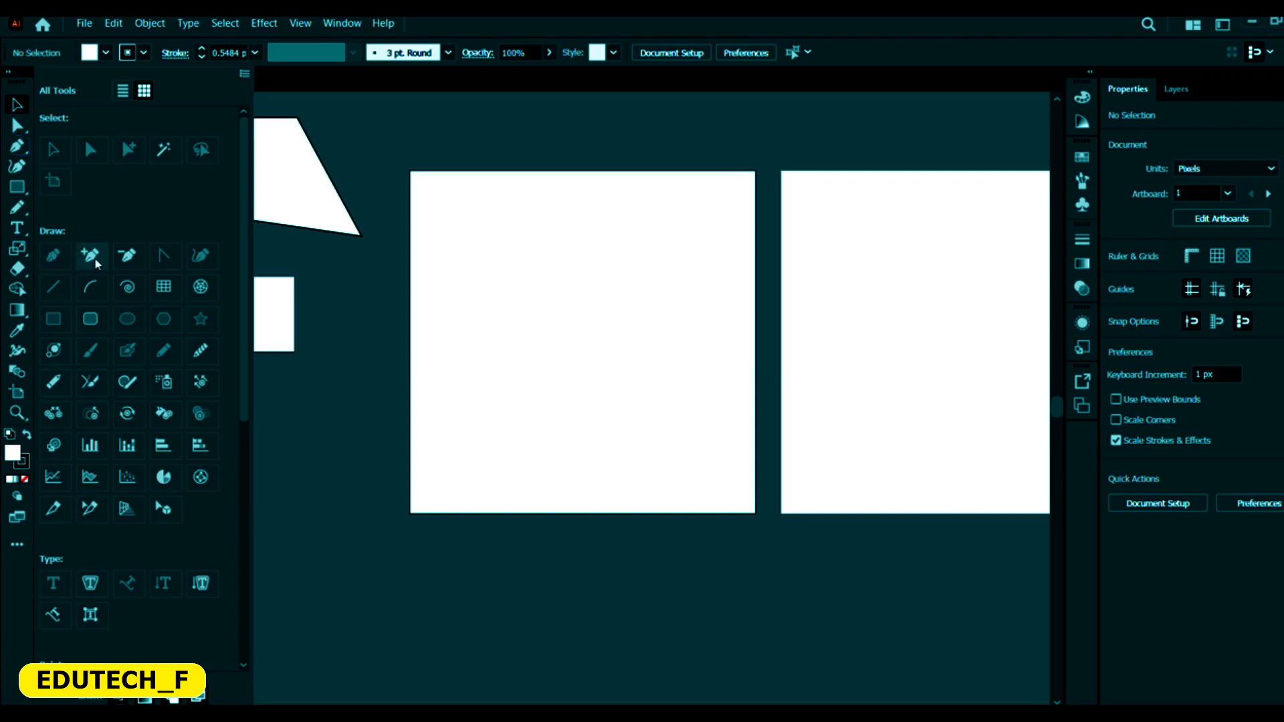
click(249, 395)
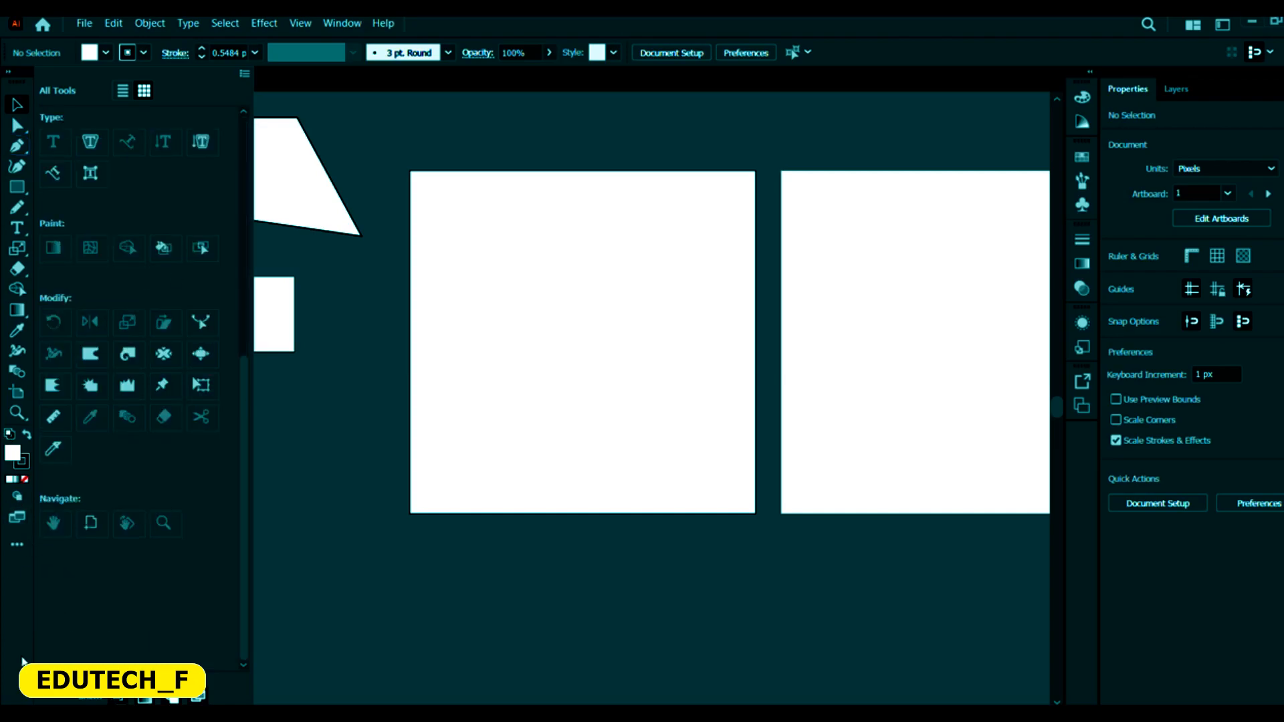
click(17, 544)
click(16, 544)
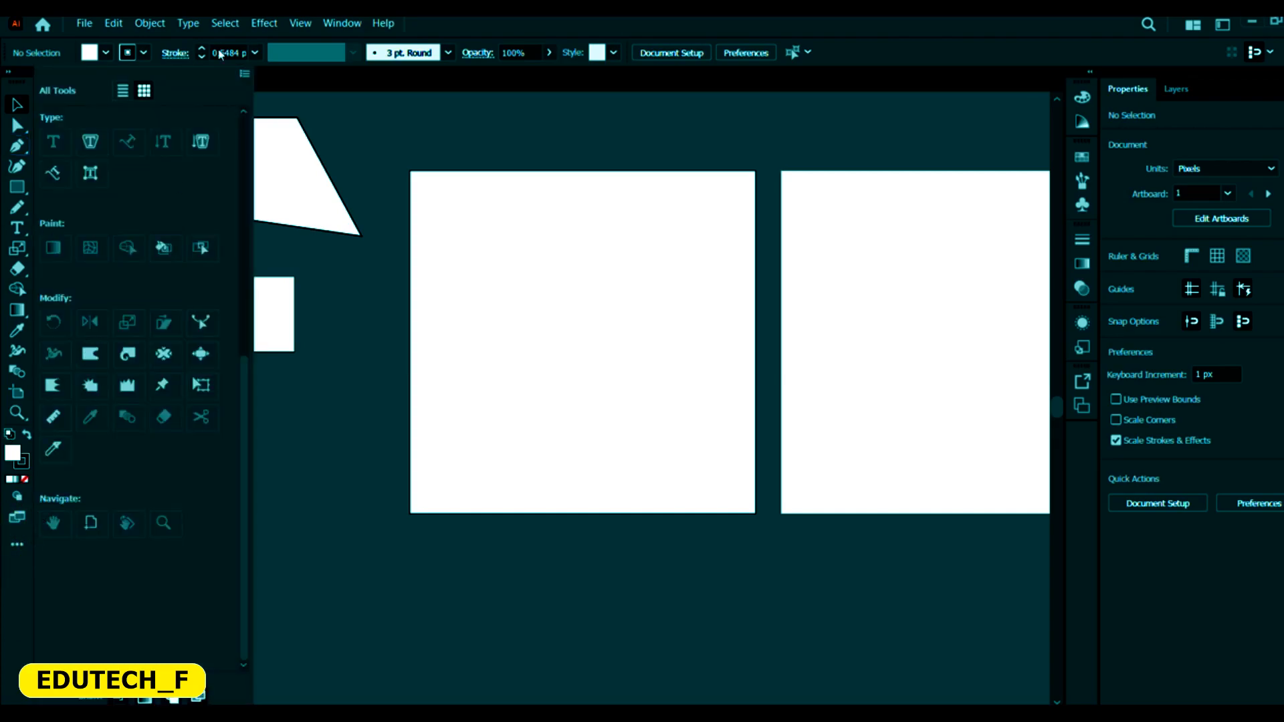
click(245, 74)
click(327, 100)
Step: Create a new toolbar named "My Tool Bar" and place it beside the main toolbar
click(31, 517)
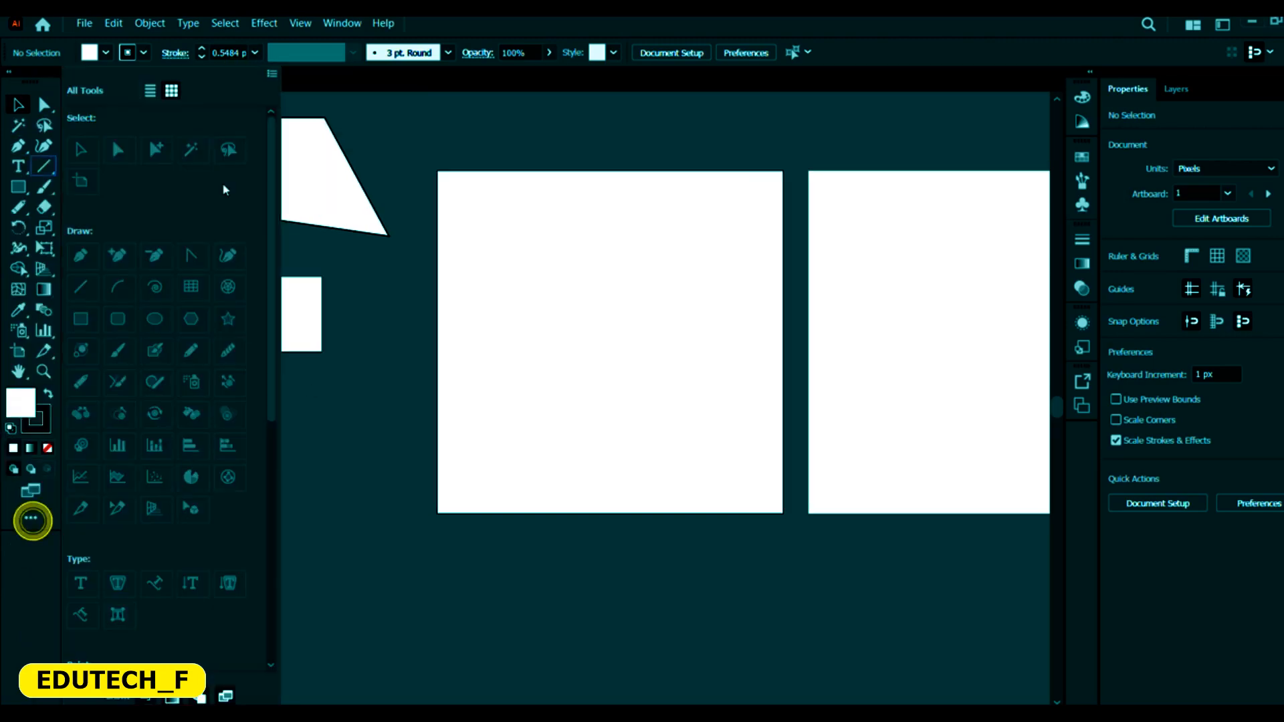
click(273, 75)
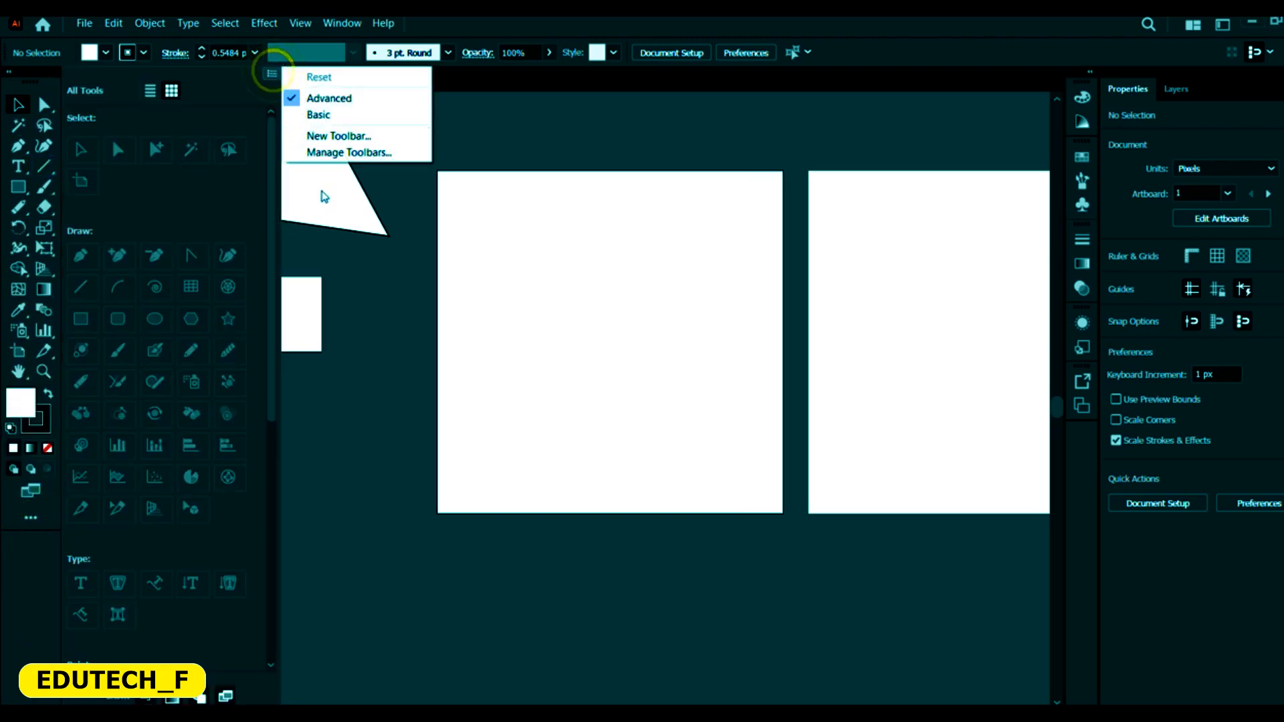
click(364, 138)
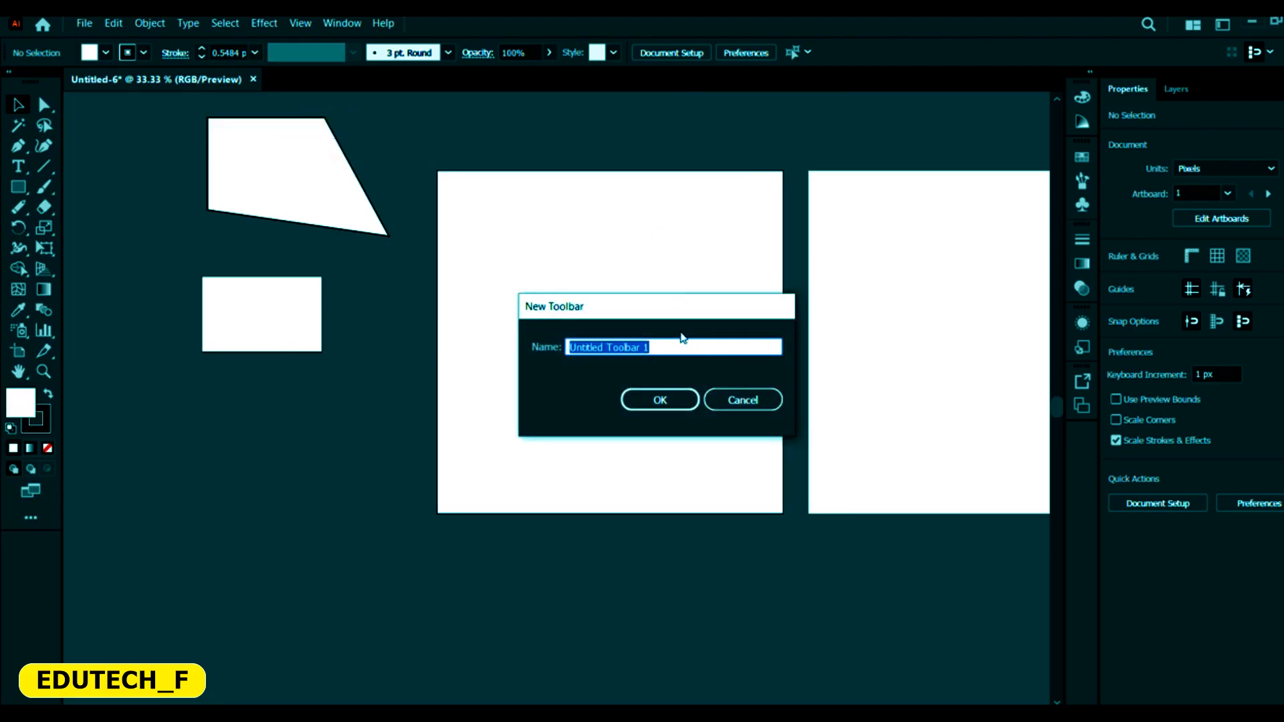
text(M)
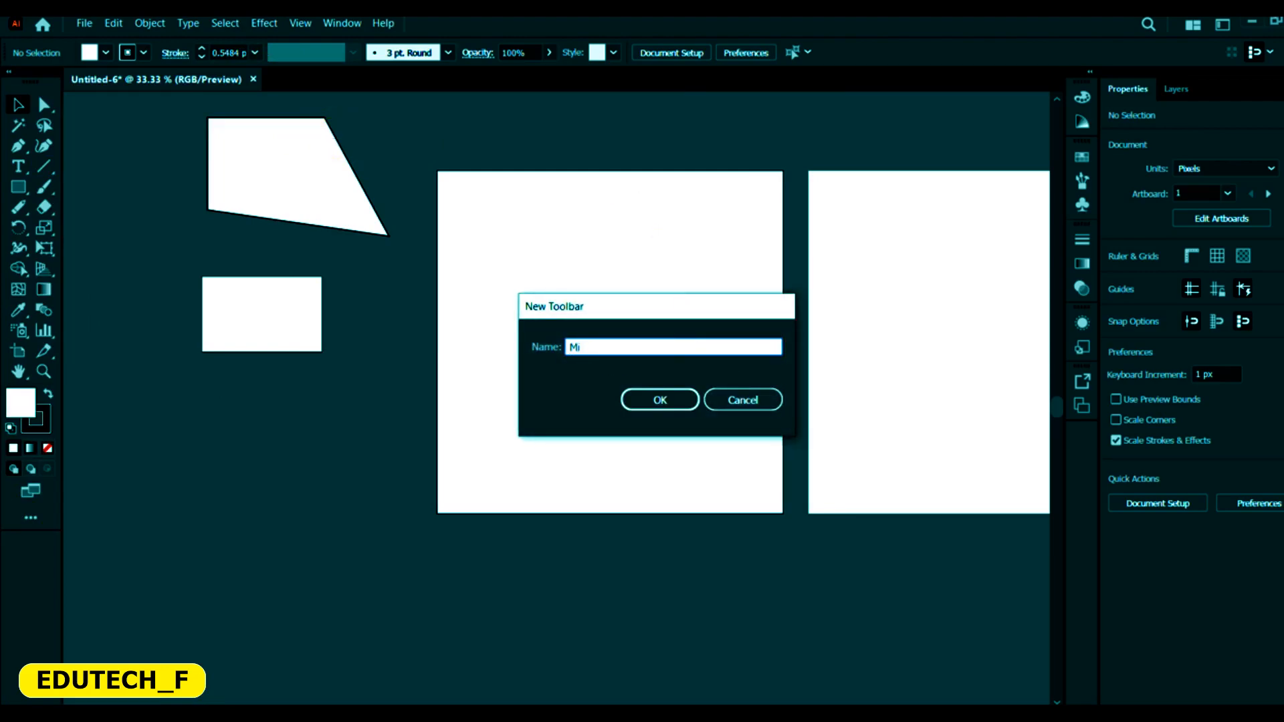
text(y Tool Bar)
click(663, 400)
drag(159, 95, 105, 113)
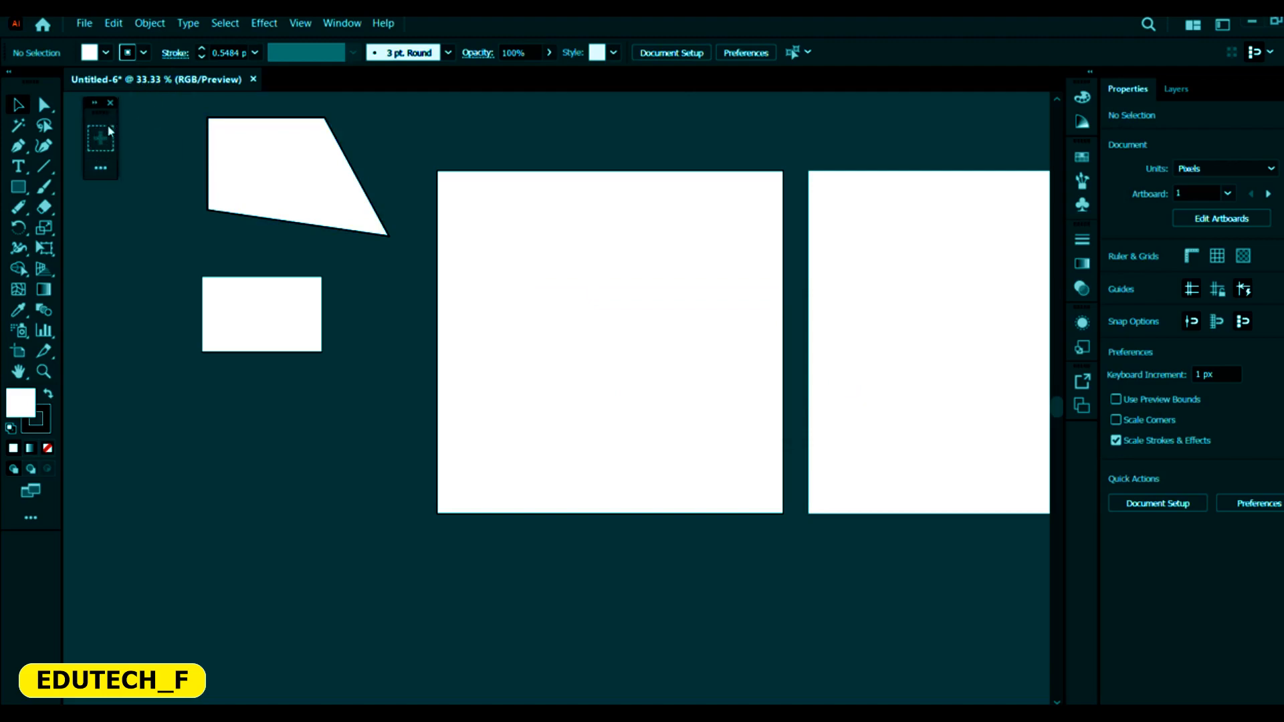
Step: Browse all tools for the custom toolbar and add the Selection and Direct Selection tools to it
click(100, 169)
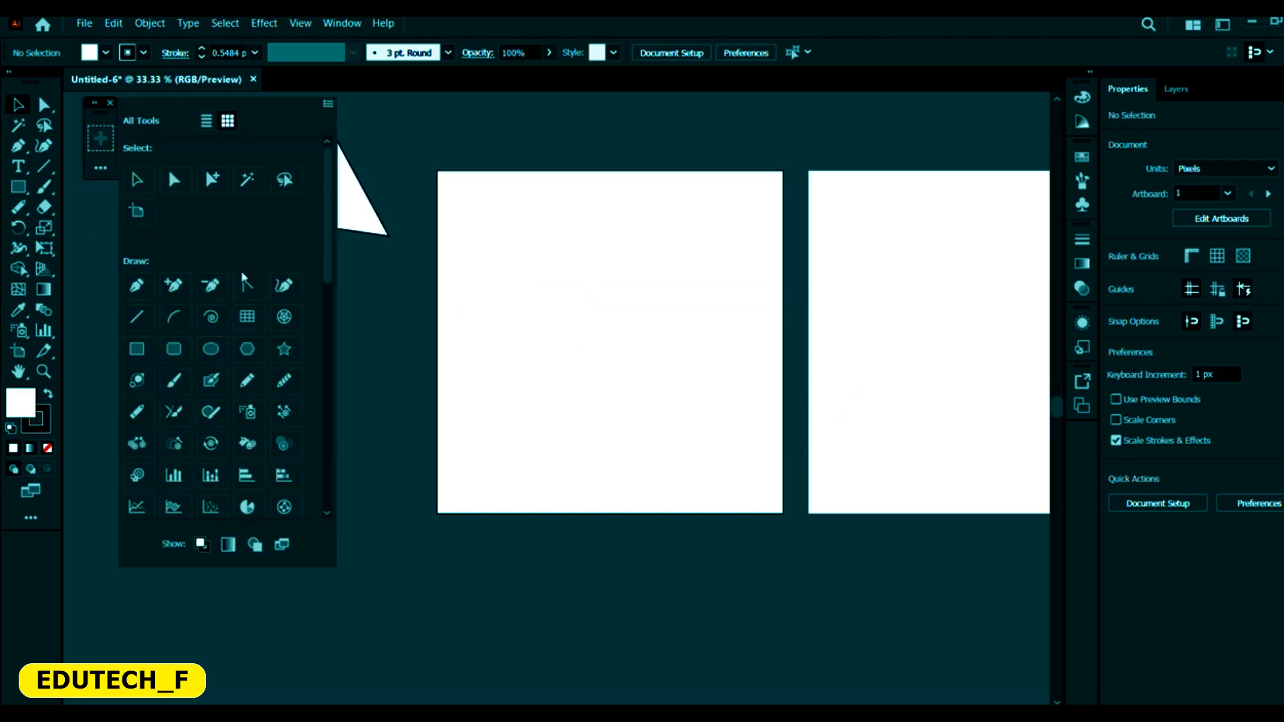
scroll(244, 337, down, 10)
scroll(243, 335, up, 10)
scroll(327, 194, down, 10)
scroll(323, 189, up, 10)
drag(141, 193, 101, 138)
click(174, 179)
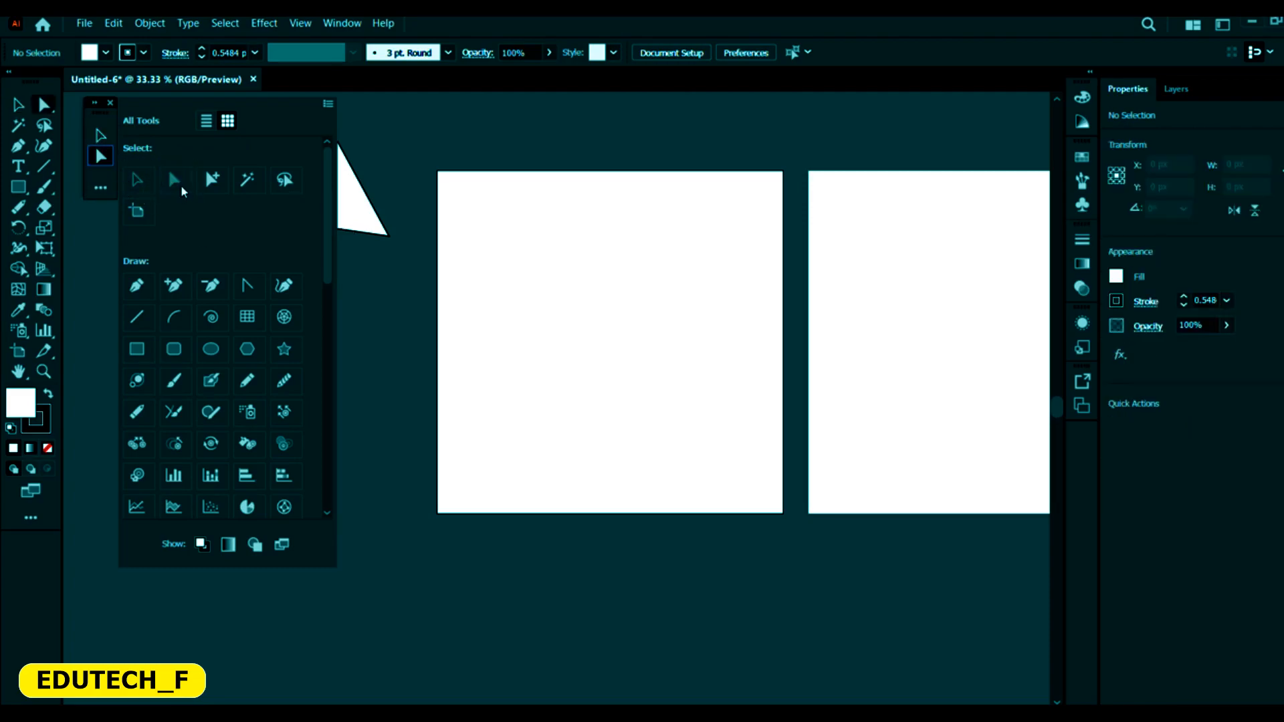
Step: Remove the Direct Selection tool from the custom toolbar and re-add it grouped with the Selection tool
click(100, 157)
drag(100, 160, 307, 262)
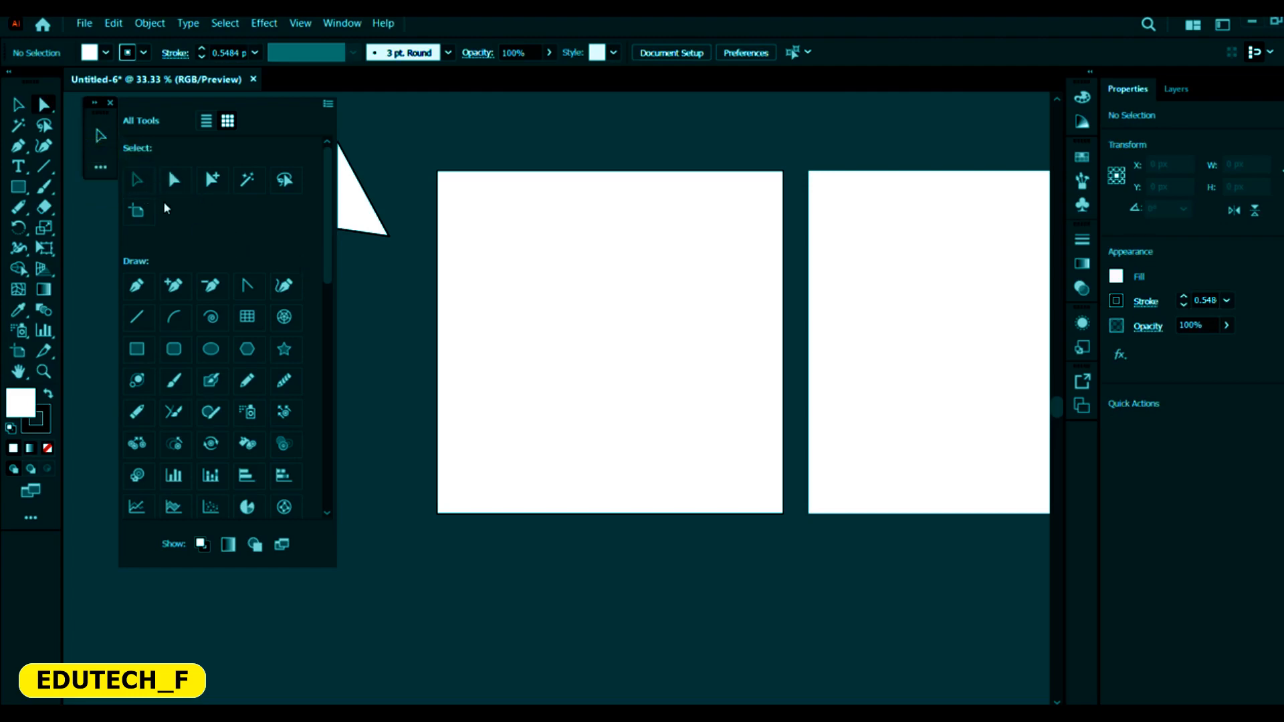
drag(174, 179, 105, 137)
click(101, 137)
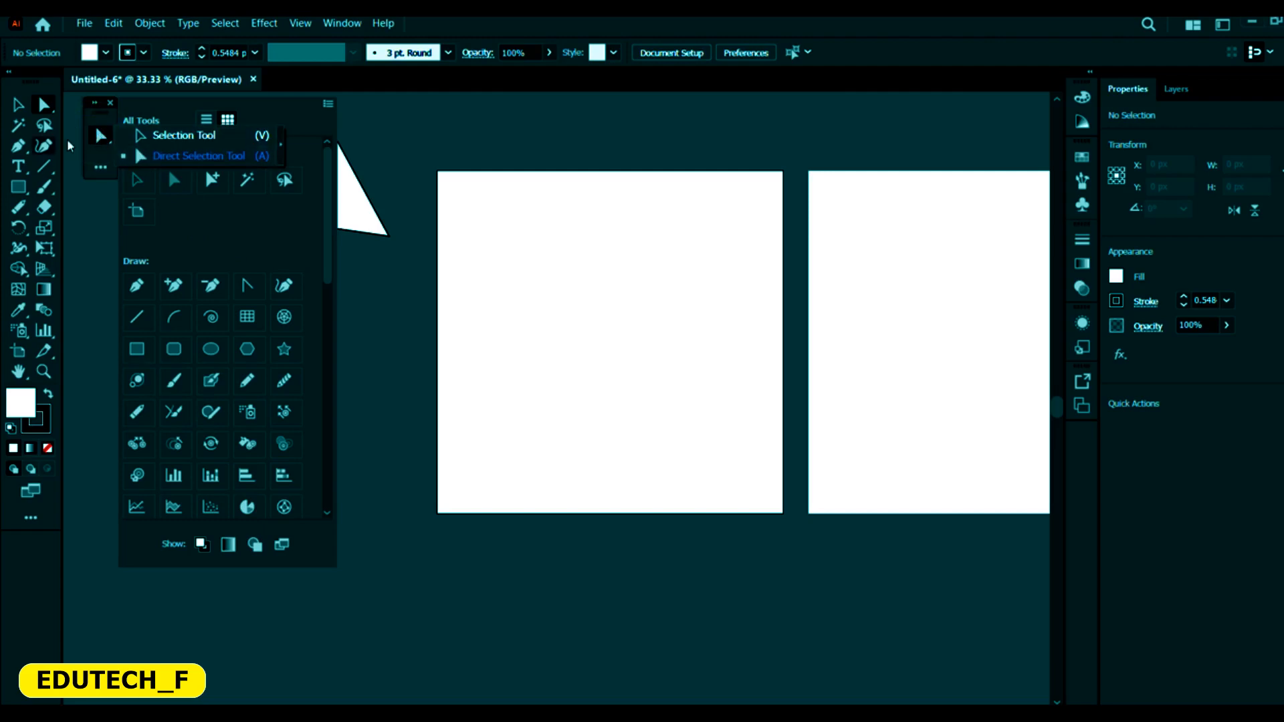
Step: Switch between the grouped Selection and Direct Selection tools in the custom toolbar, and view the toolbar options
click(162, 136)
click(101, 137)
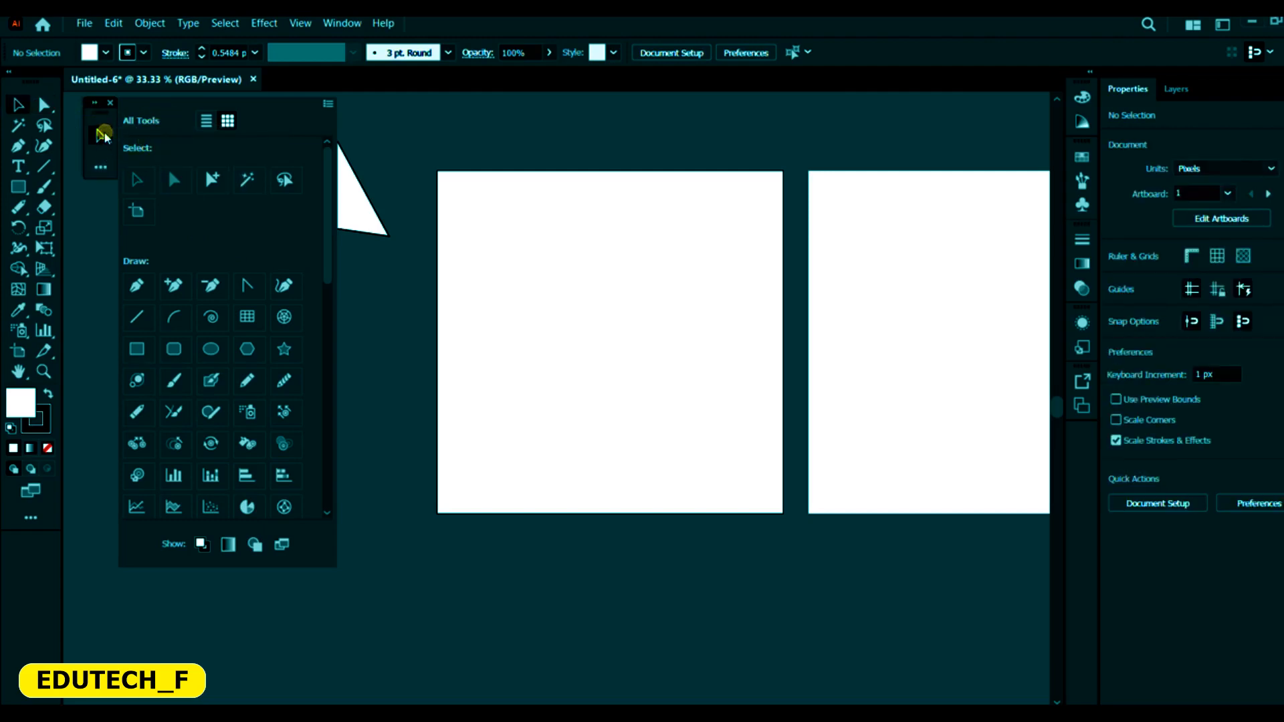
click(190, 155)
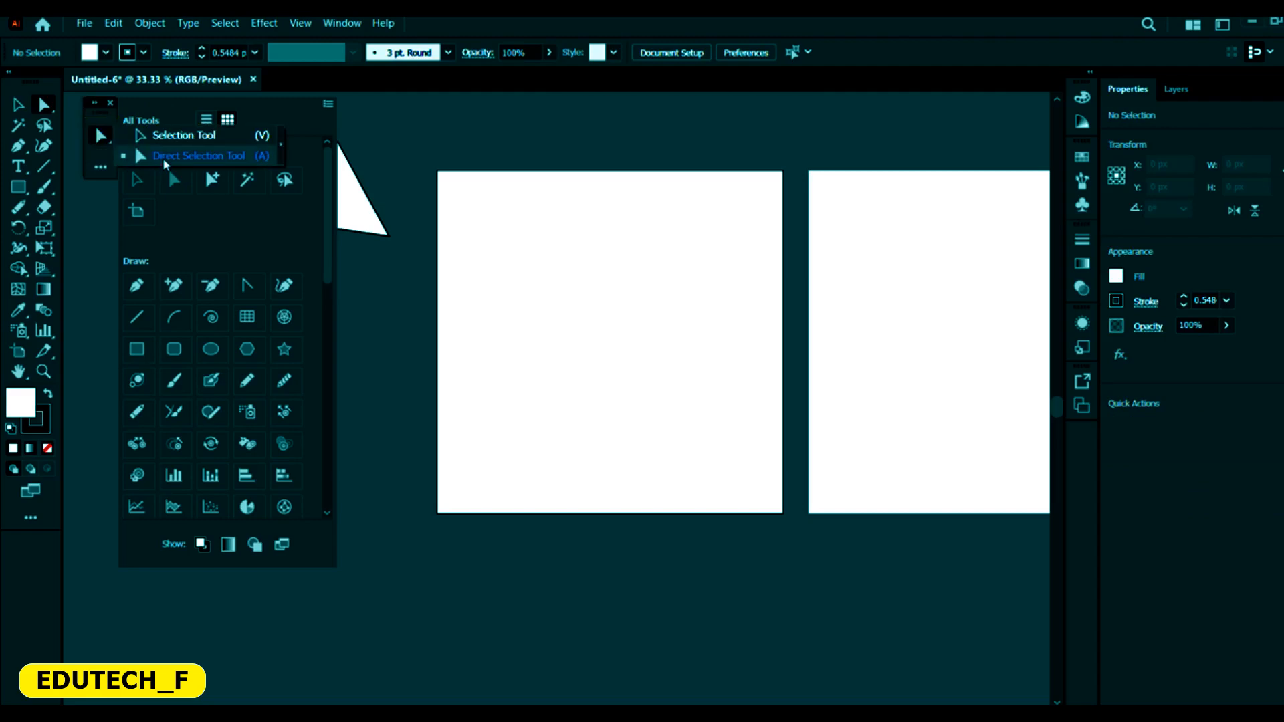
click(159, 156)
click(220, 228)
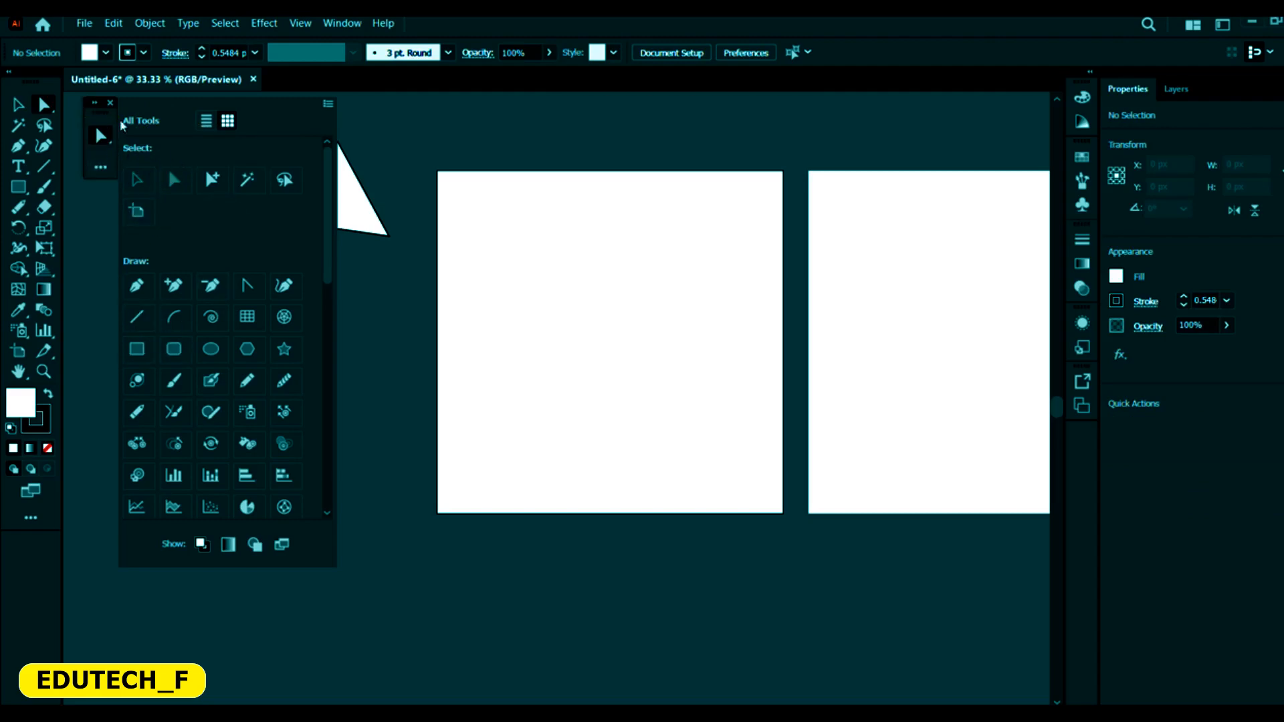
click(328, 104)
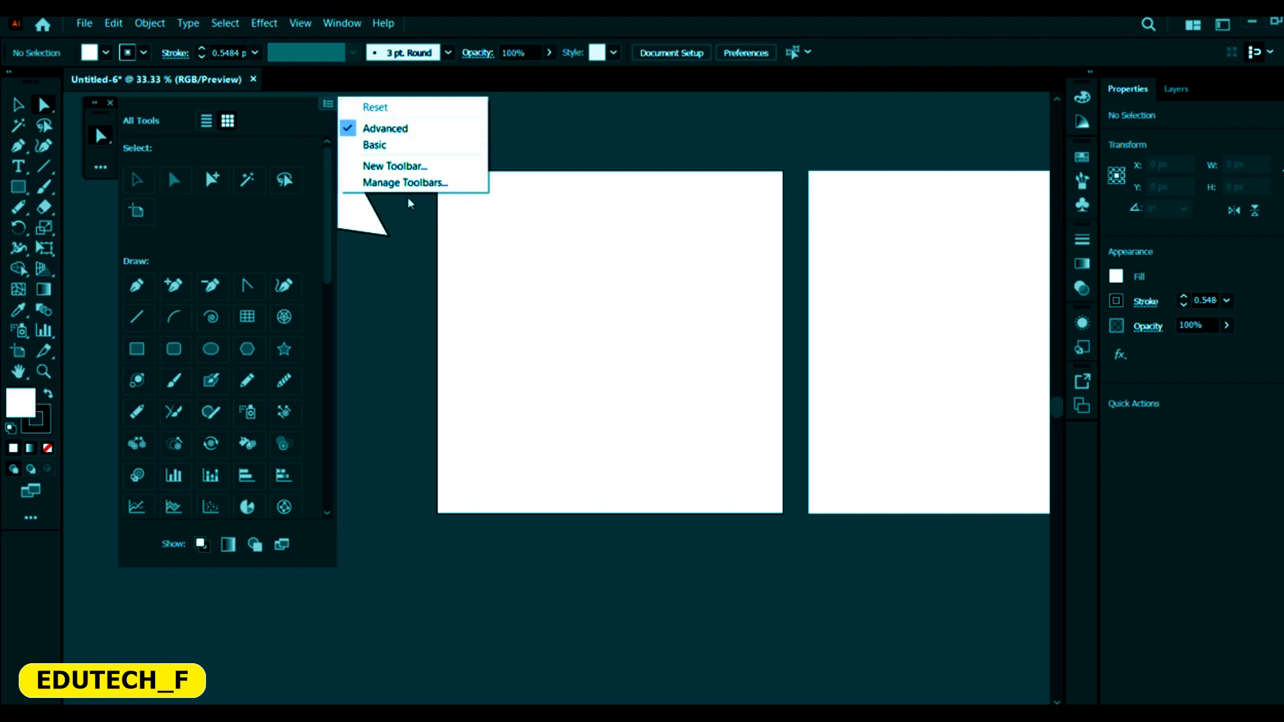
click(317, 143)
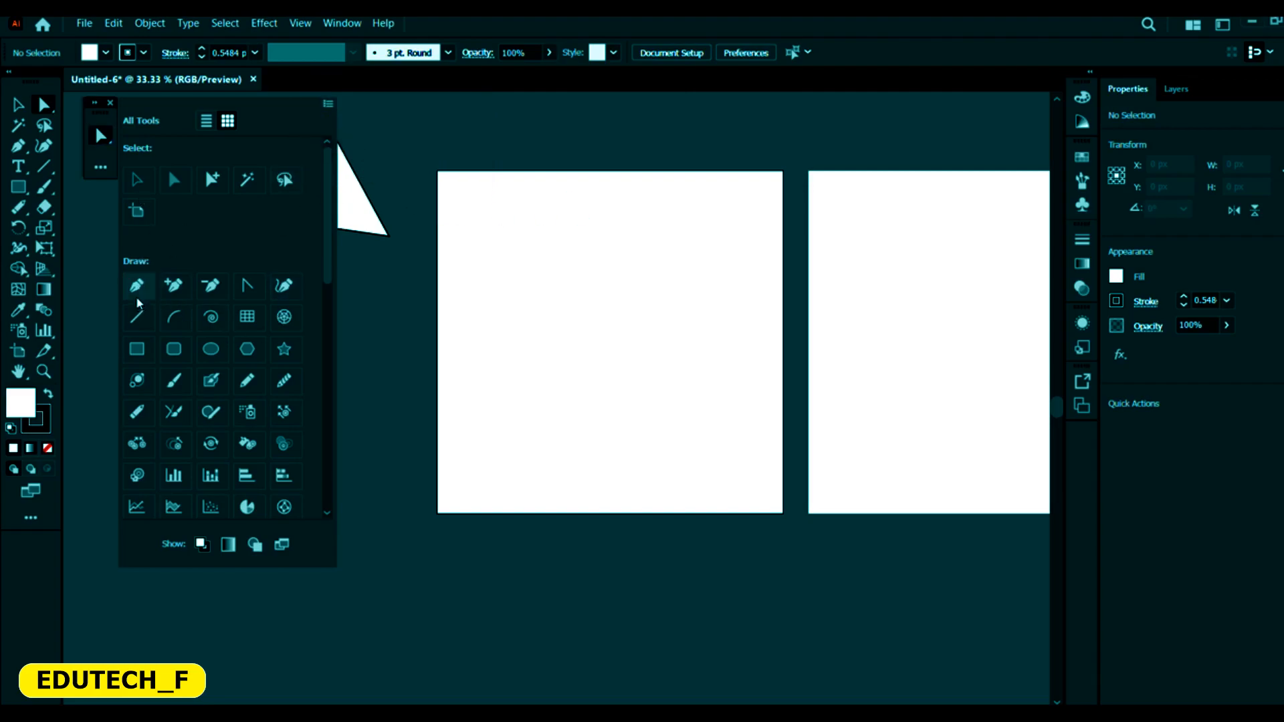
Step: Add the Pen, Anchor Point and Rounded Rectangle tools to the custom toolbar as separate slots
drag(139, 303, 101, 152)
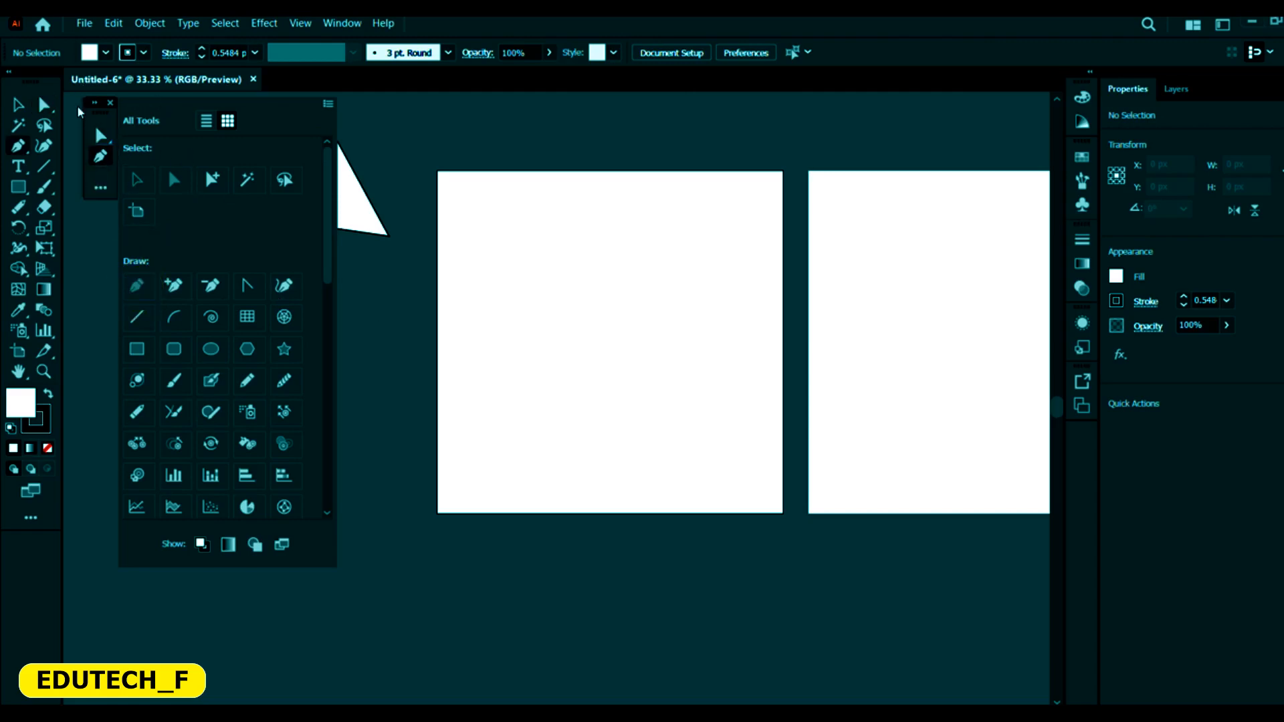
drag(176, 285, 85, 195)
drag(247, 285, 101, 183)
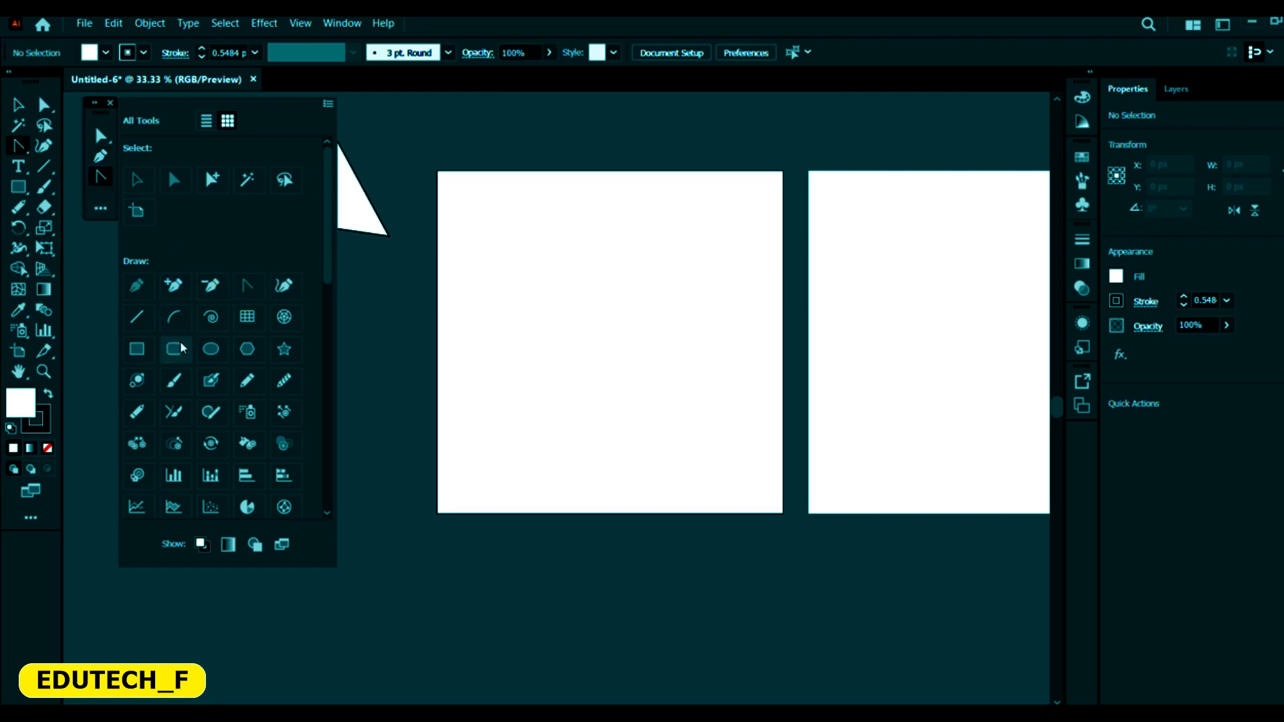
drag(182, 348, 100, 207)
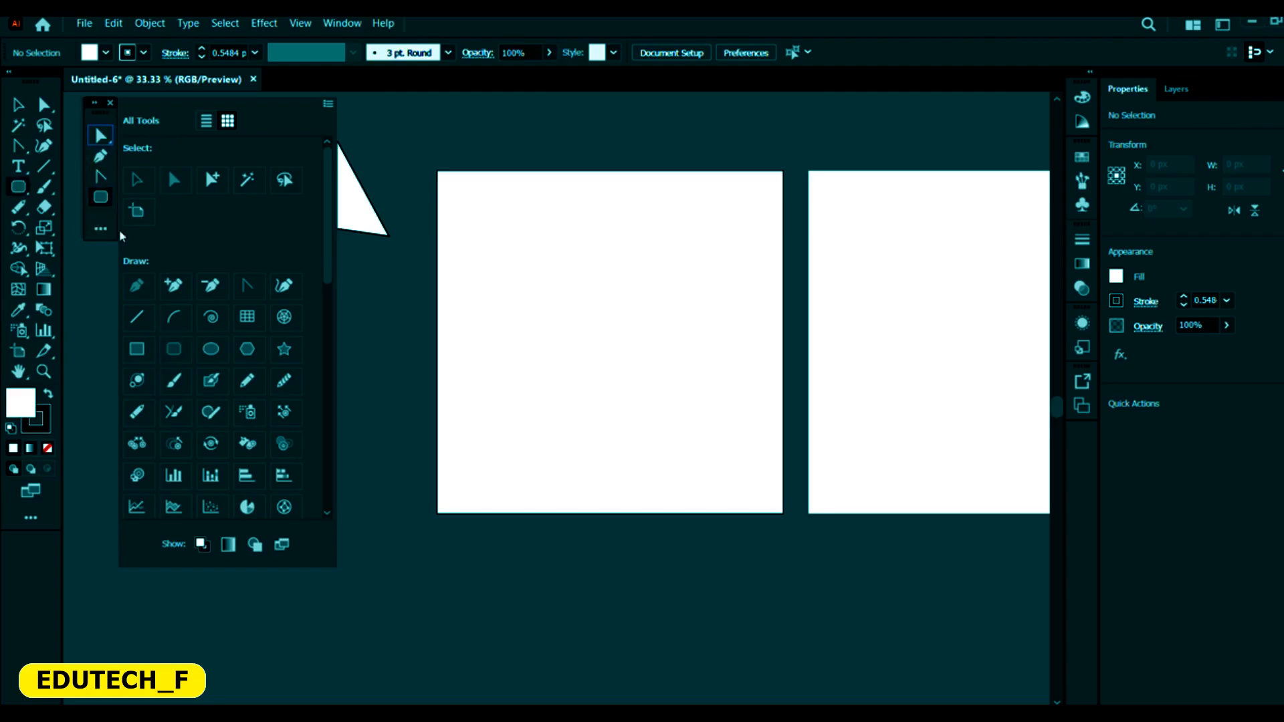
Step: Add the Delete Anchor Point, Curvature and Star tools beneath the Rounded Rectangle tool in the custom toolbar
click(353, 323)
click(101, 228)
click(100, 229)
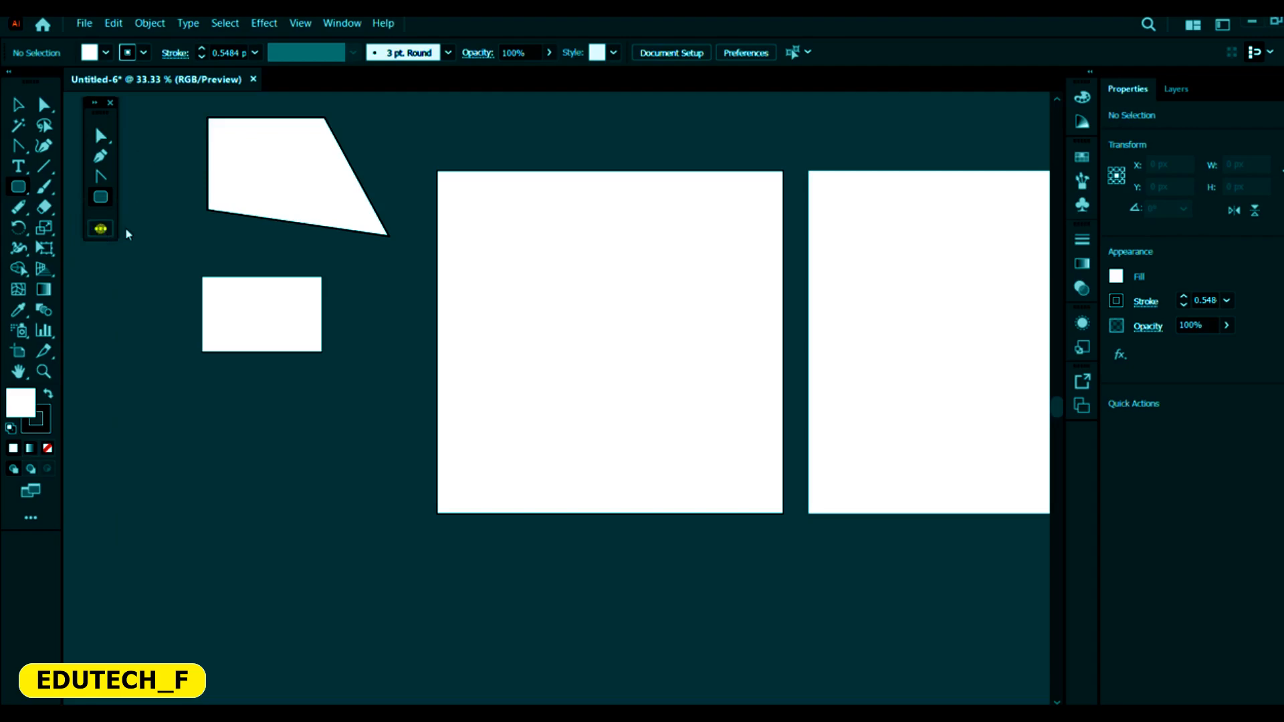
drag(211, 286, 102, 224)
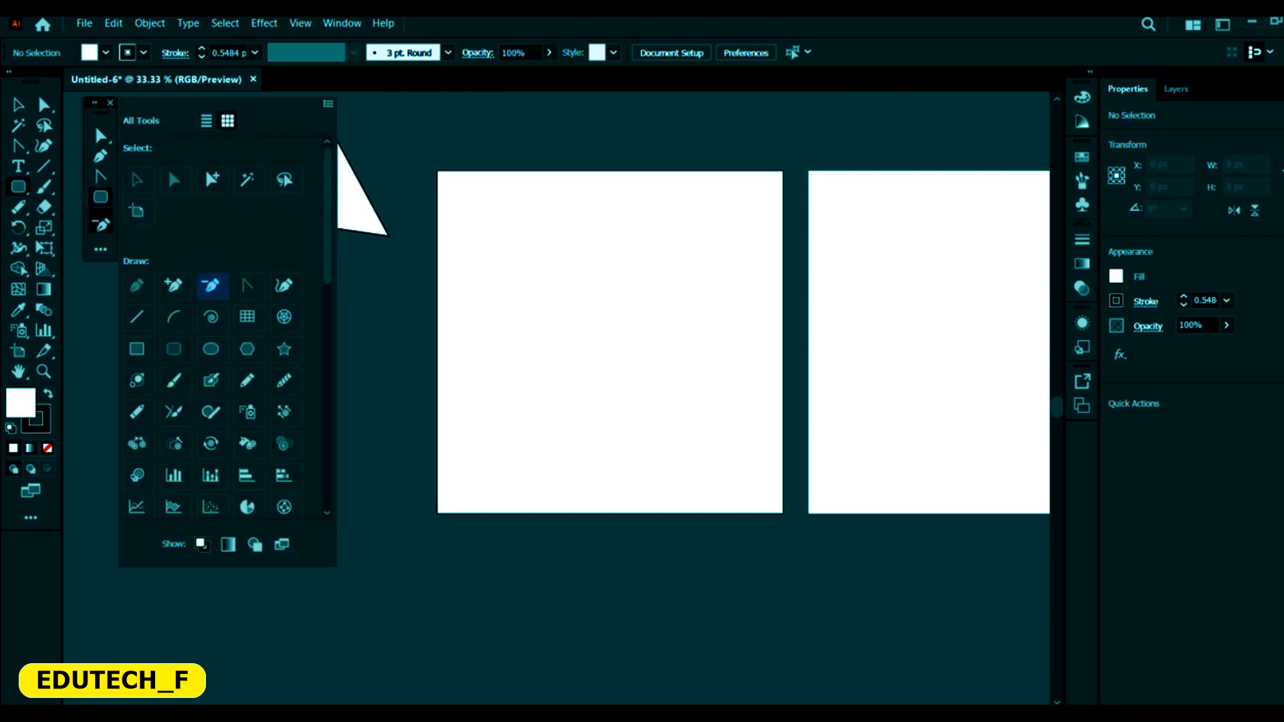
click(285, 287)
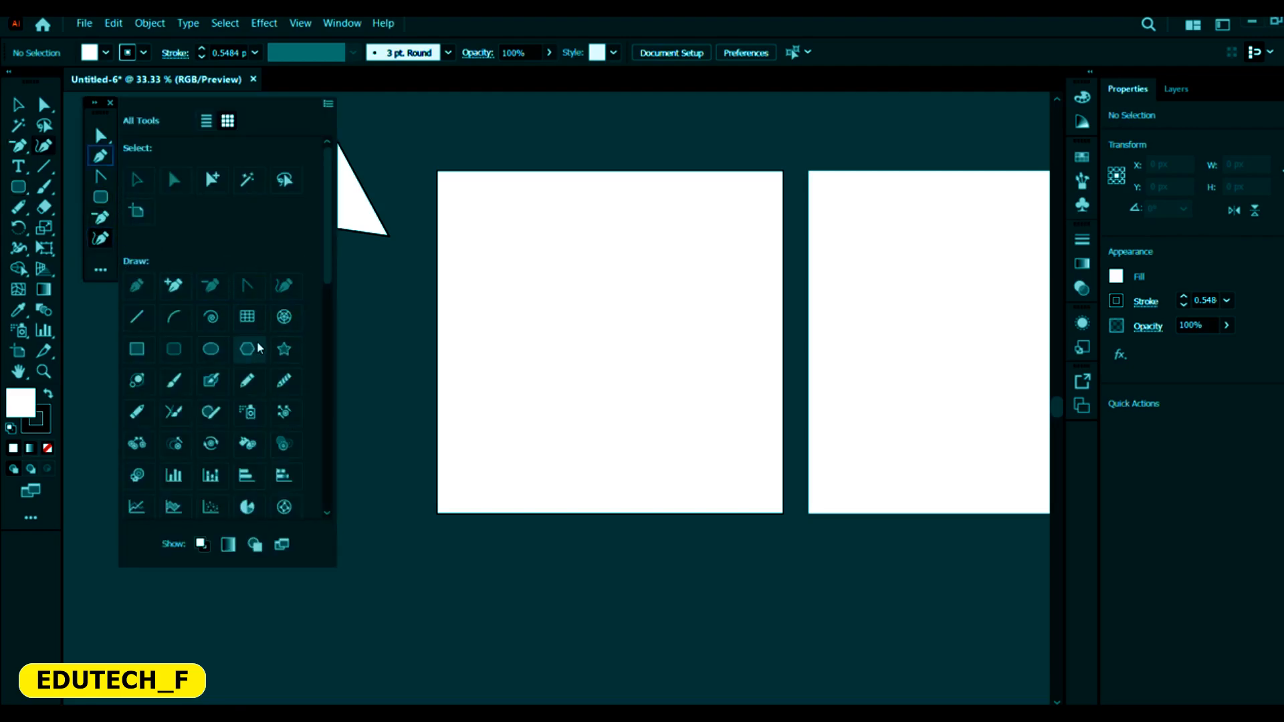
click(284, 349)
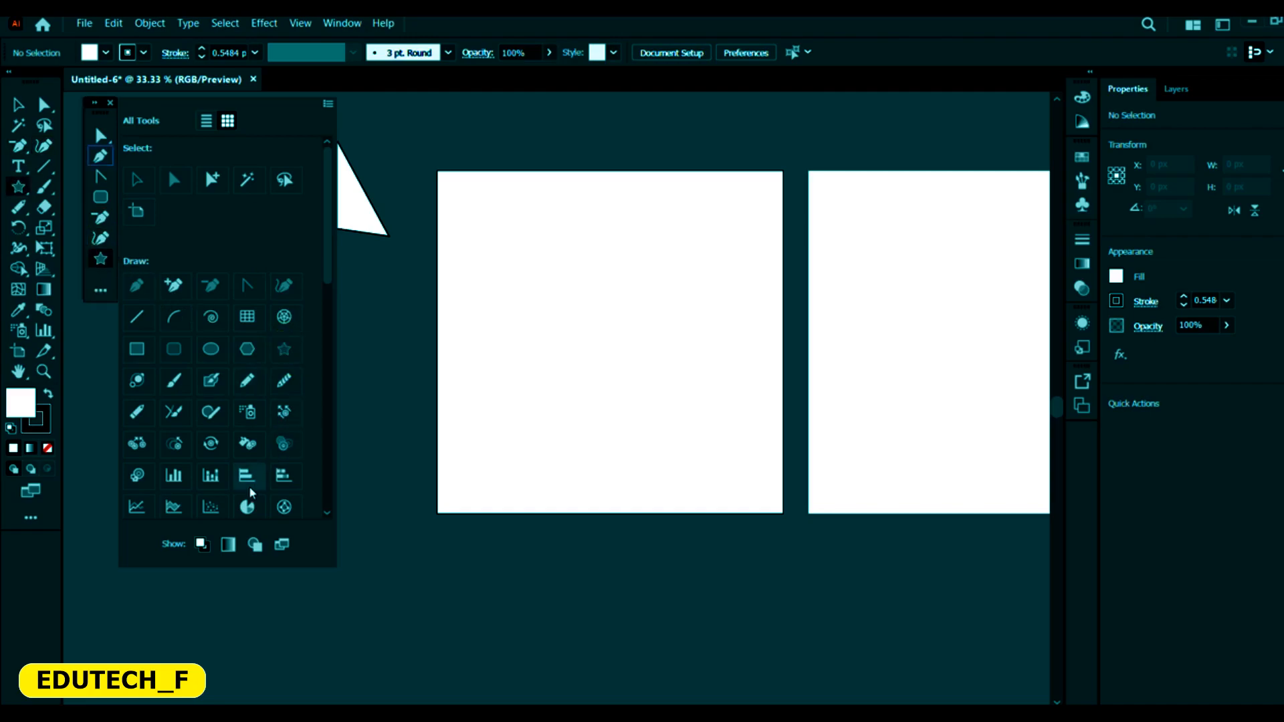
Step: Add the Artboard tool below the Star tool in the custom toolbar
scroll(252, 493, down, 5)
scroll(253, 492, up, 5)
drag(137, 211, 101, 295)
Step: Examine the Type, Paint, Modify and Navigate groups among all the available tools
scroll(167, 274, down, 4)
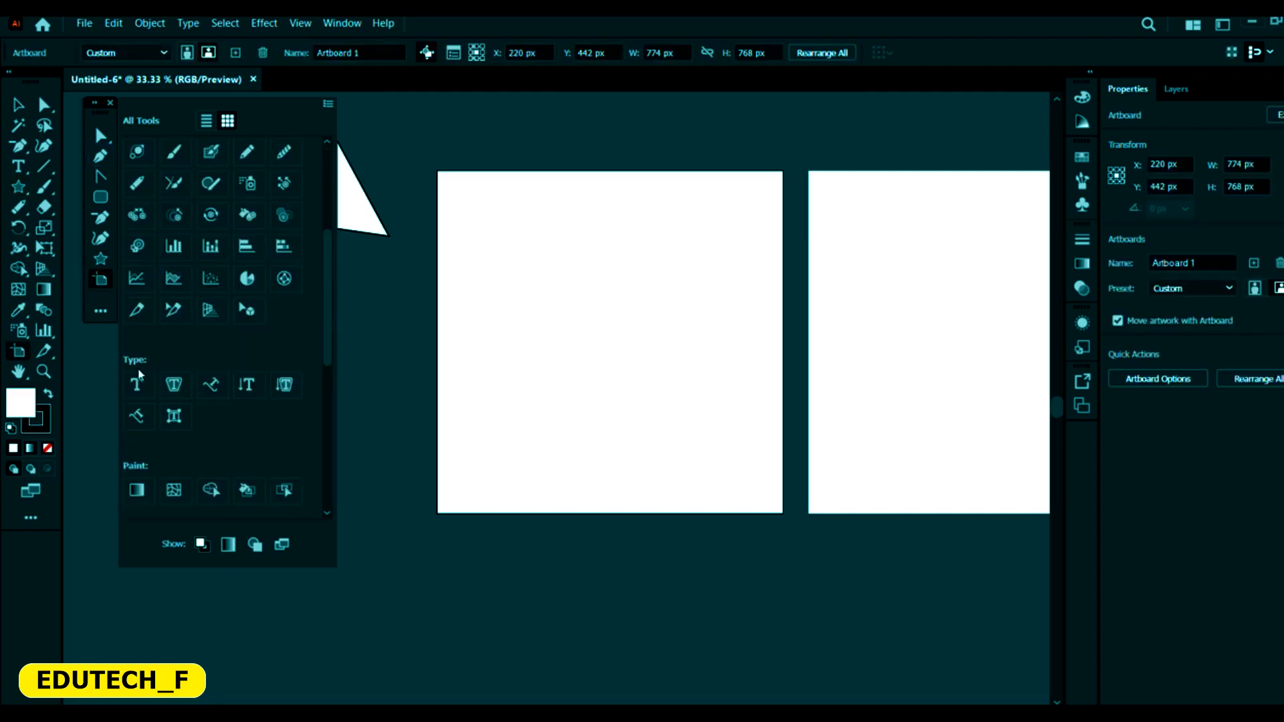
scroll(140, 374, down, 4)
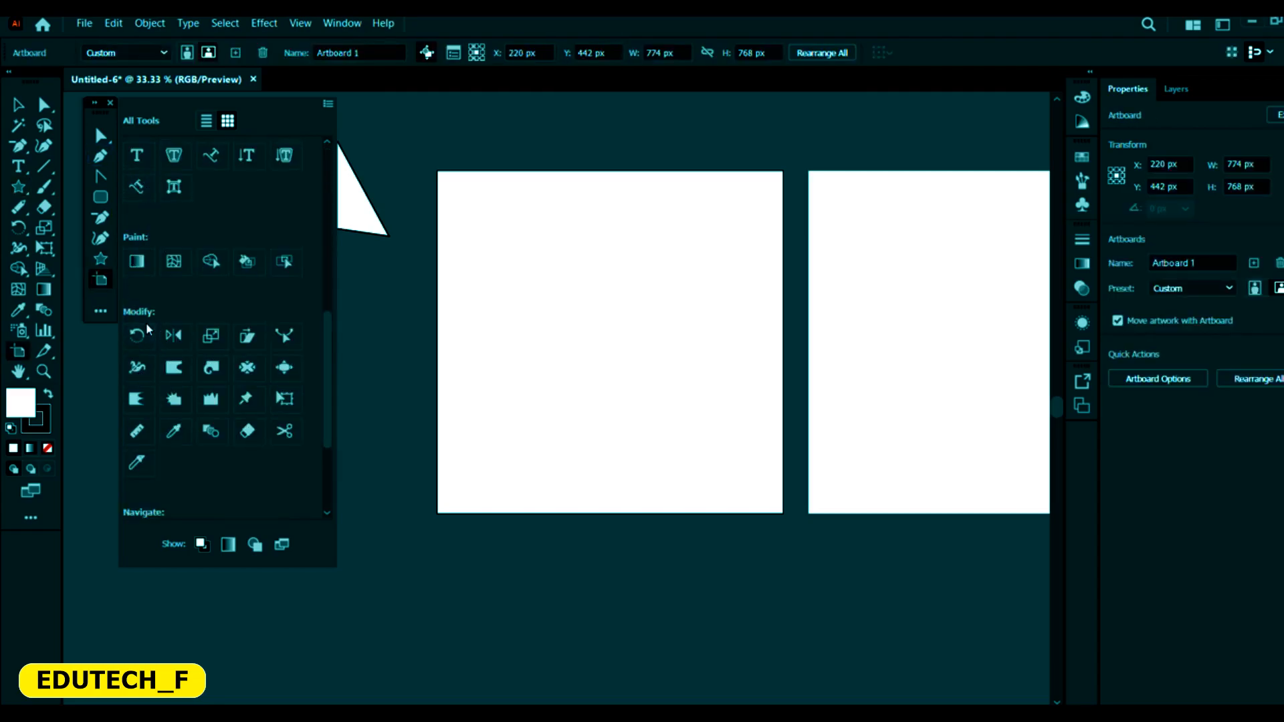
scroll(149, 329, down, 3)
scroll(190, 395, up, 6)
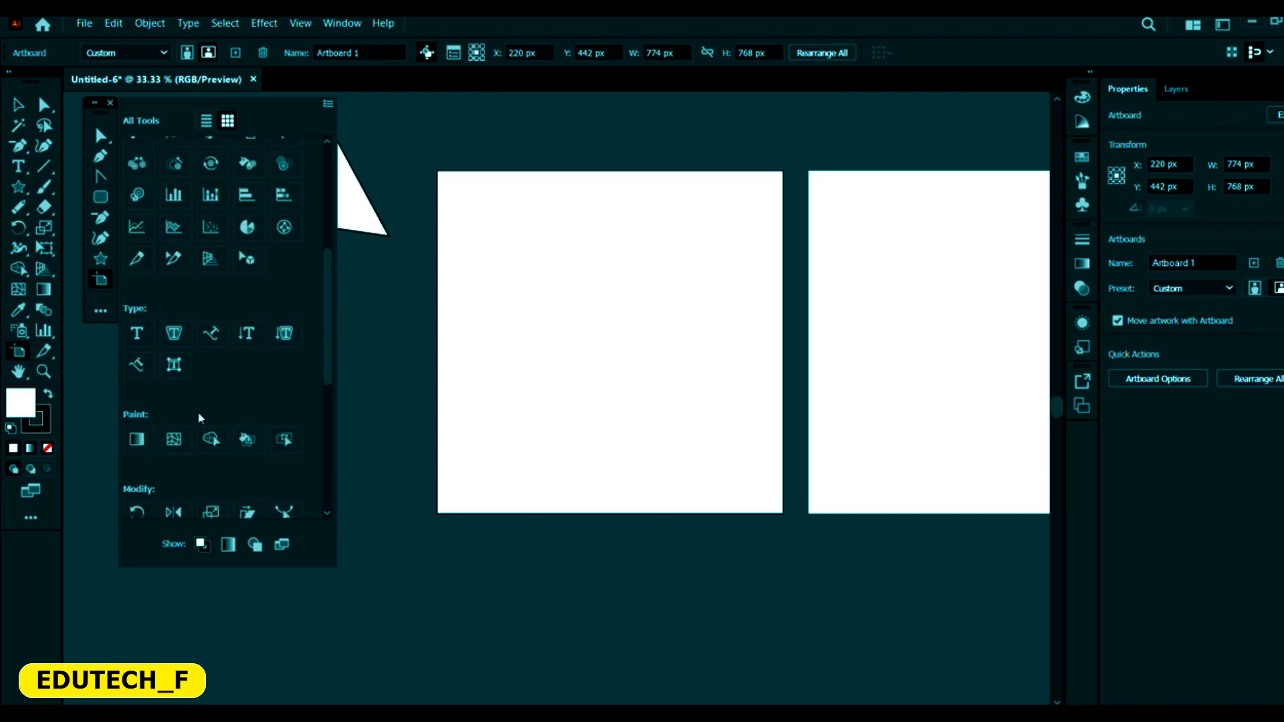
scroll(221, 368, down, 6)
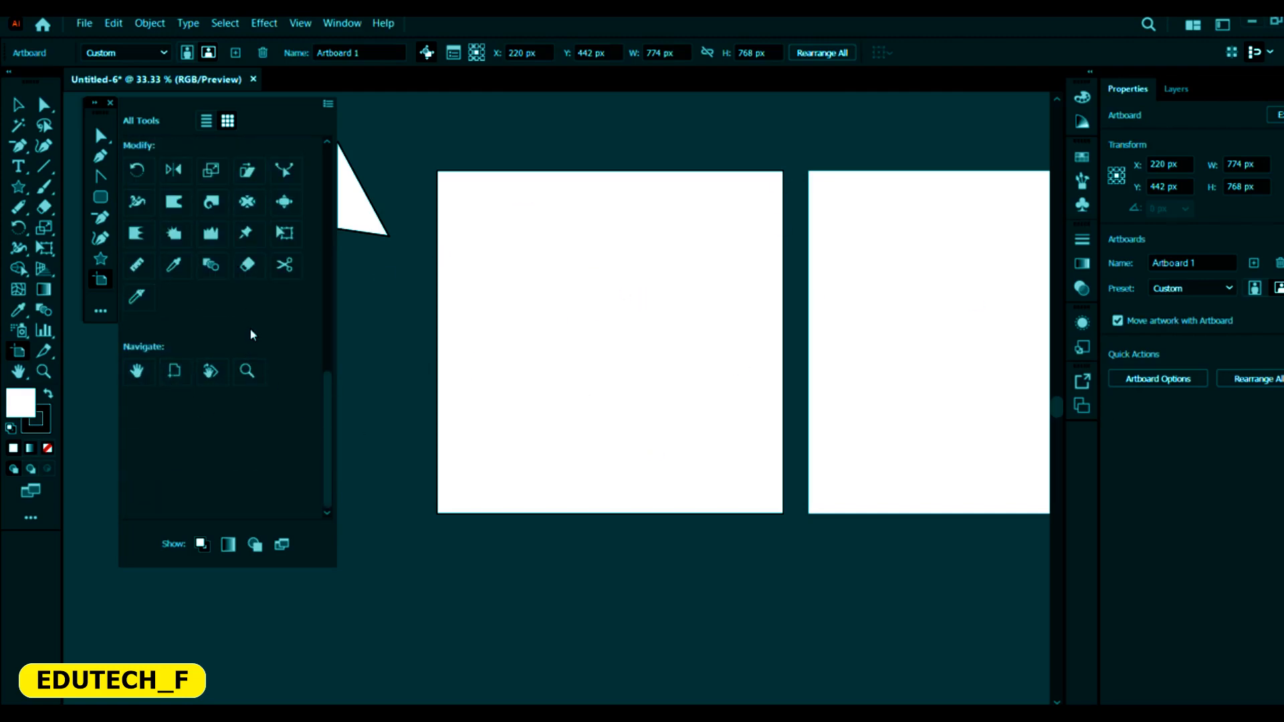
scroll(258, 335, up, 4)
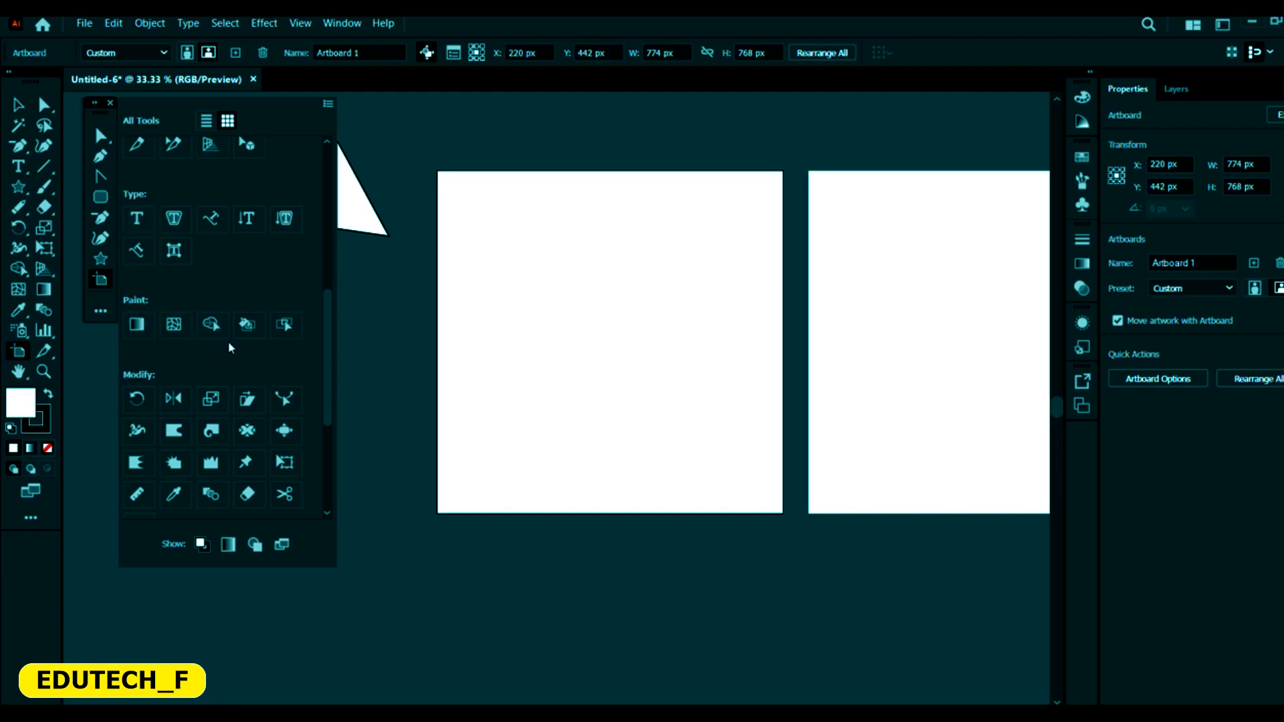
scroll(238, 400, down, 3)
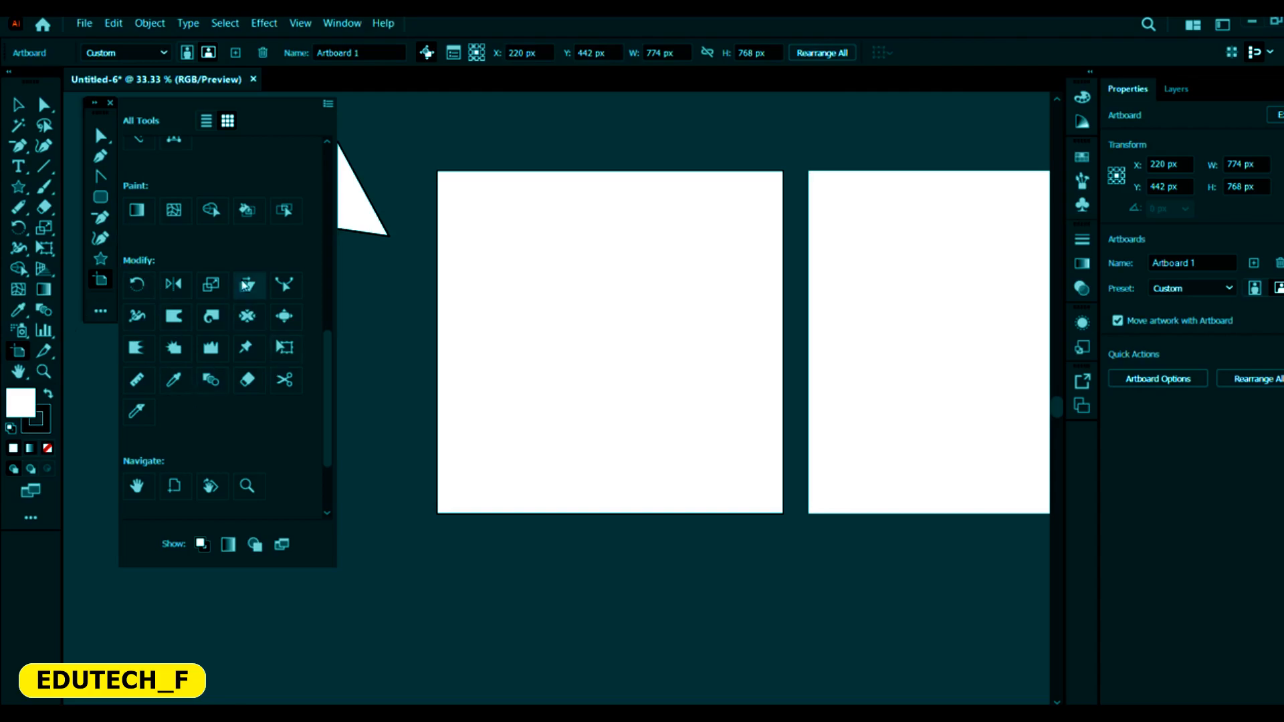
scroll(215, 341, up, 5)
scroll(200, 301, up, 5)
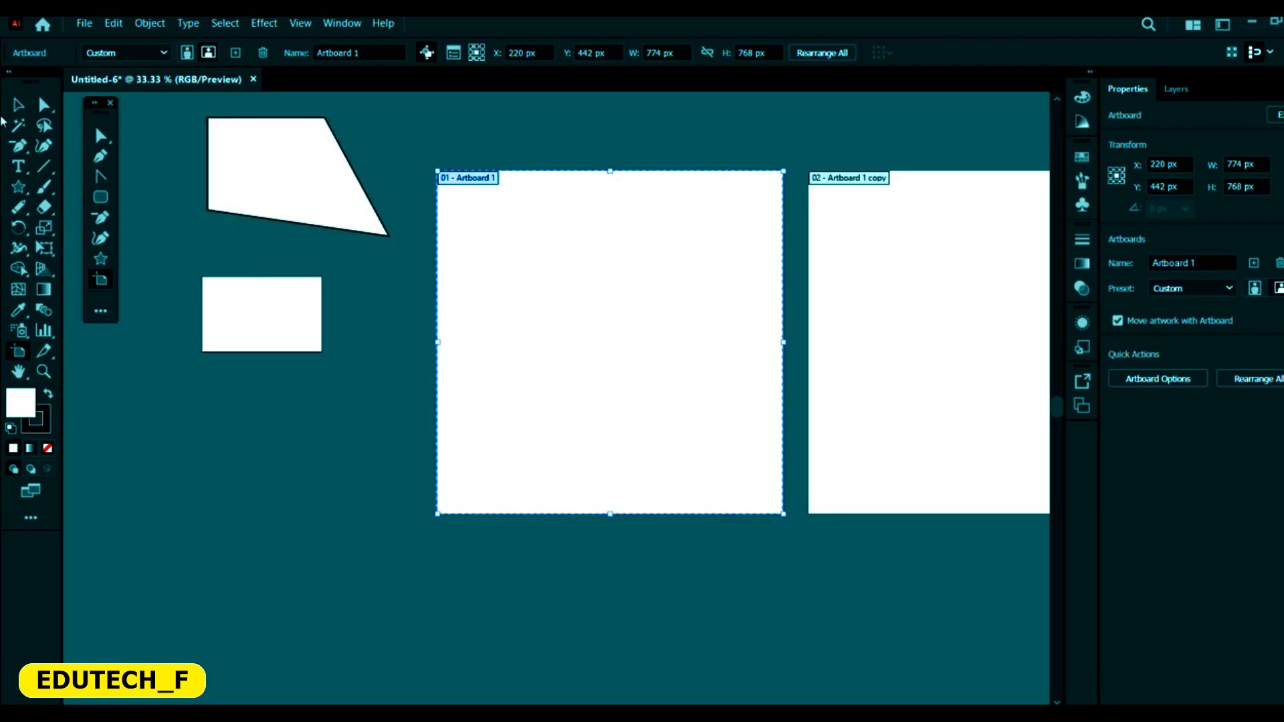
Step: Hide the Advanced toolbar and dock the custom toolbar in its place
click(18, 106)
drag(106, 114, 148, 130)
click(342, 23)
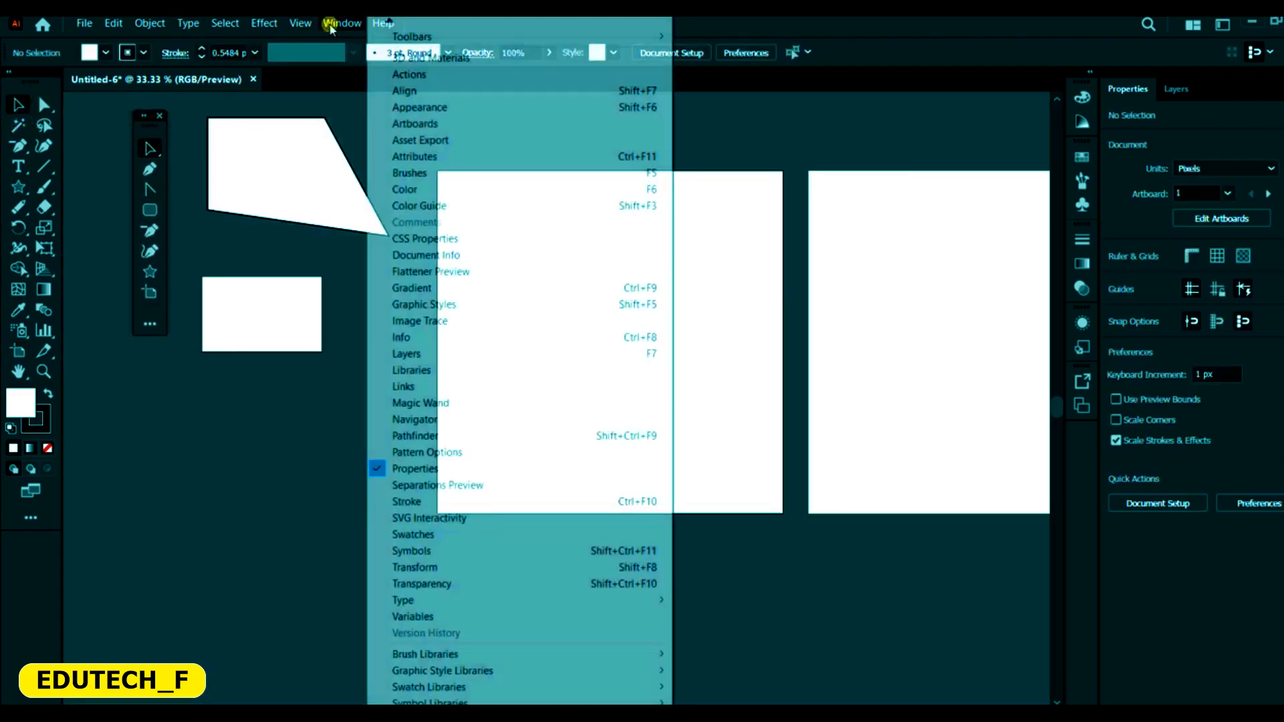
mouse_move(389, 23)
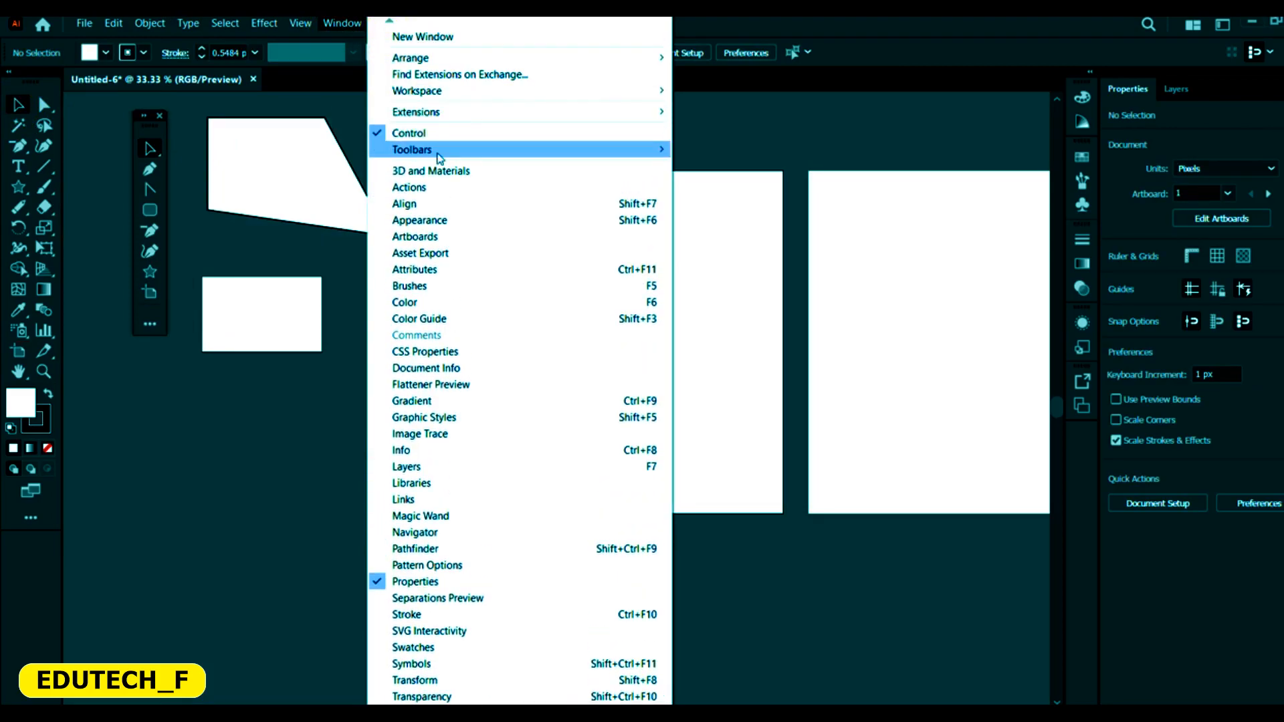
click(433, 153)
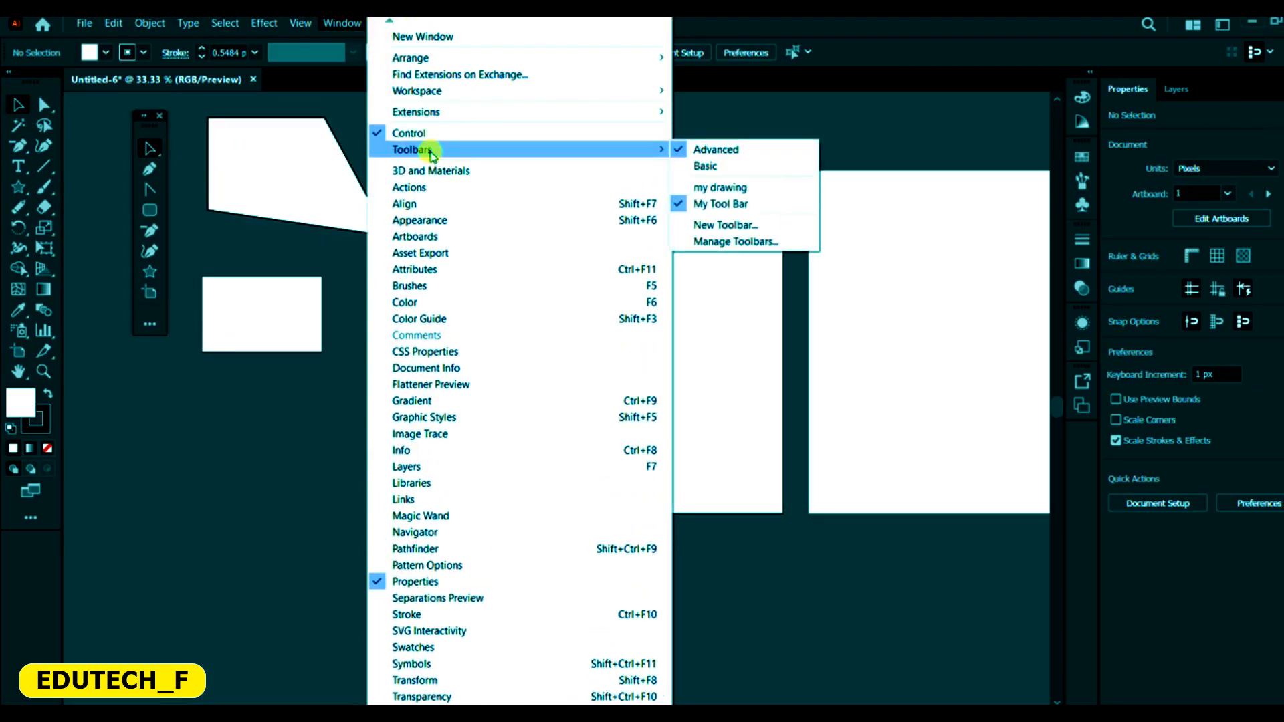
click(691, 151)
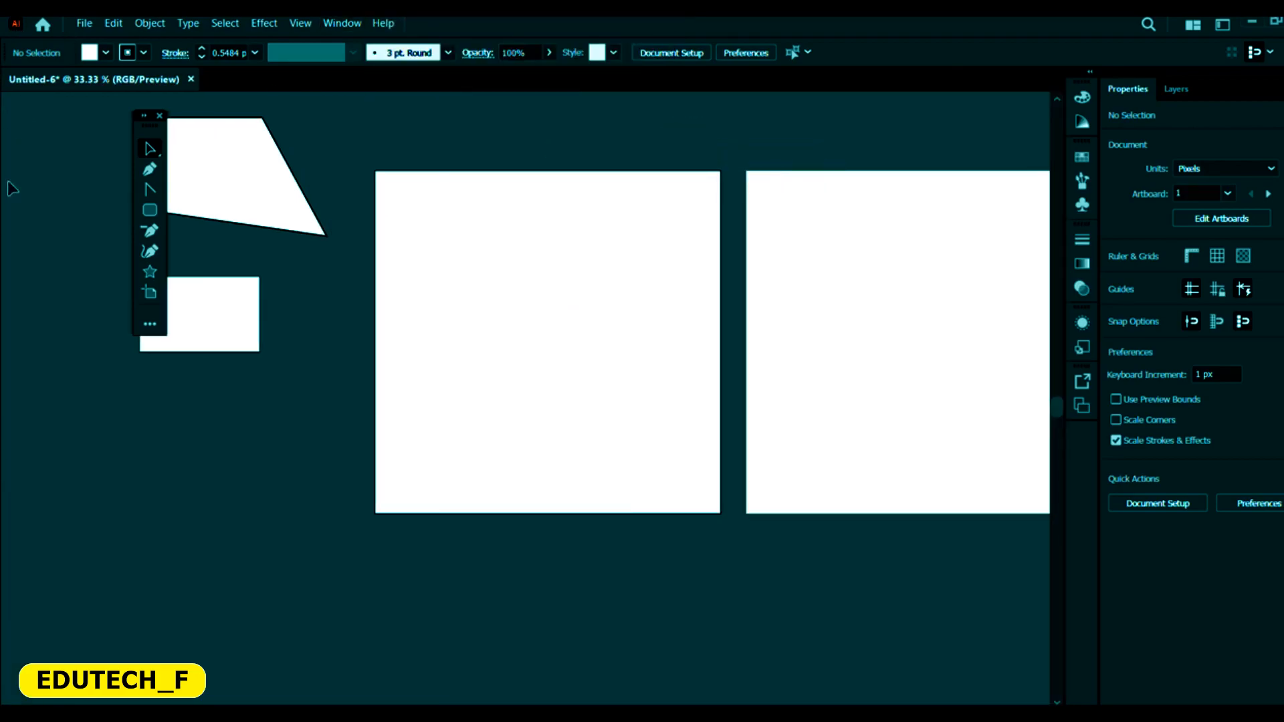
click(1, 159)
drag(150, 133, 2, 160)
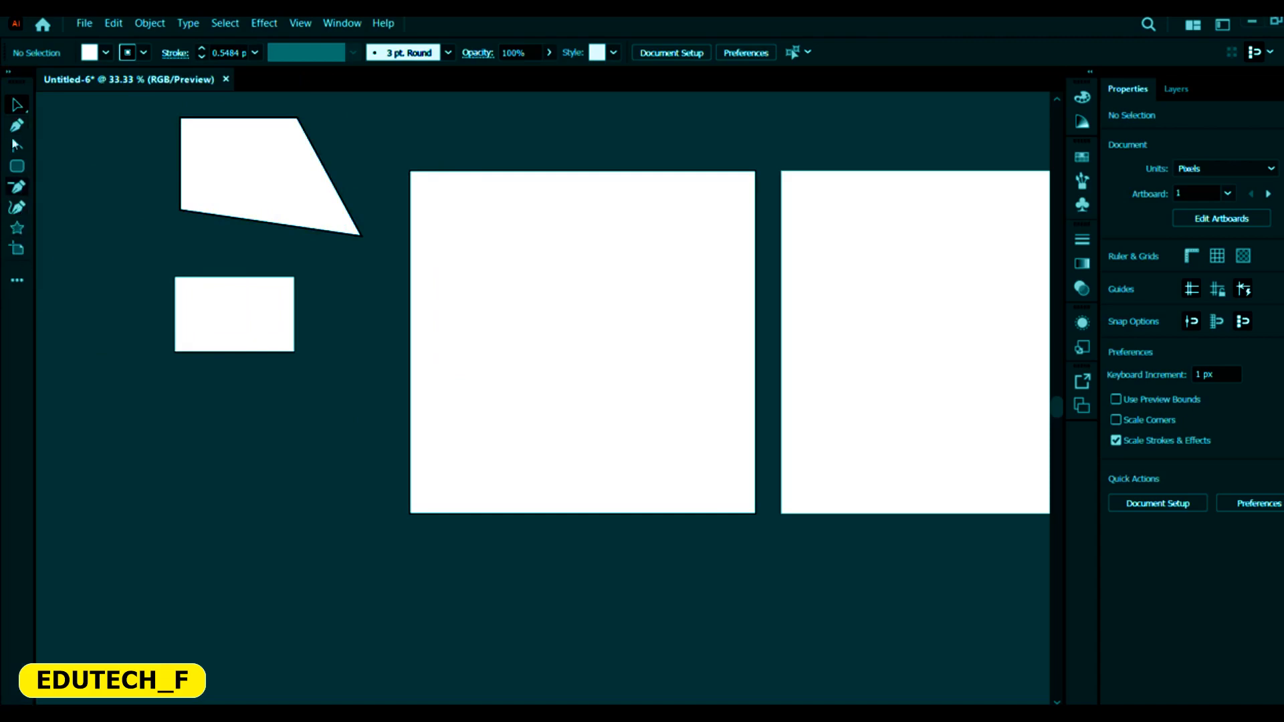
Step: Move the four-sided shape onto the first artboard, deselect it and activate the Anchor Point tool
drag(241, 193, 466, 270)
click(745, 166)
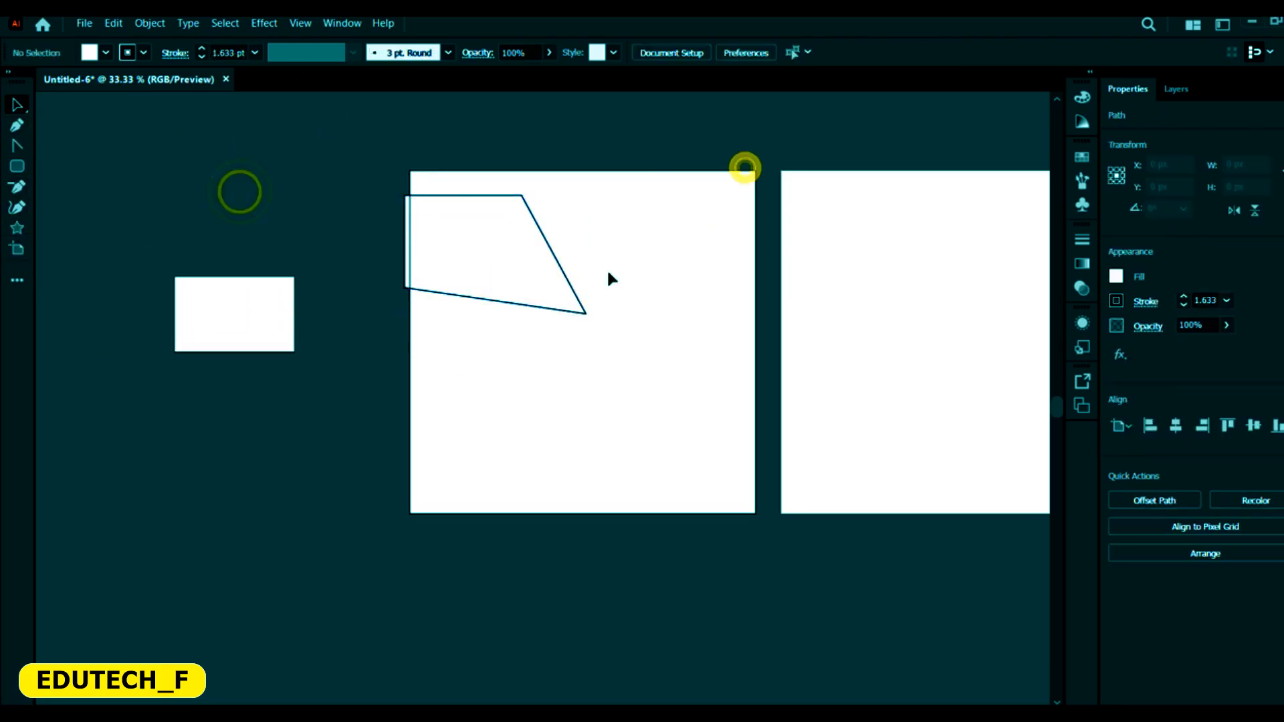
click(9, 143)
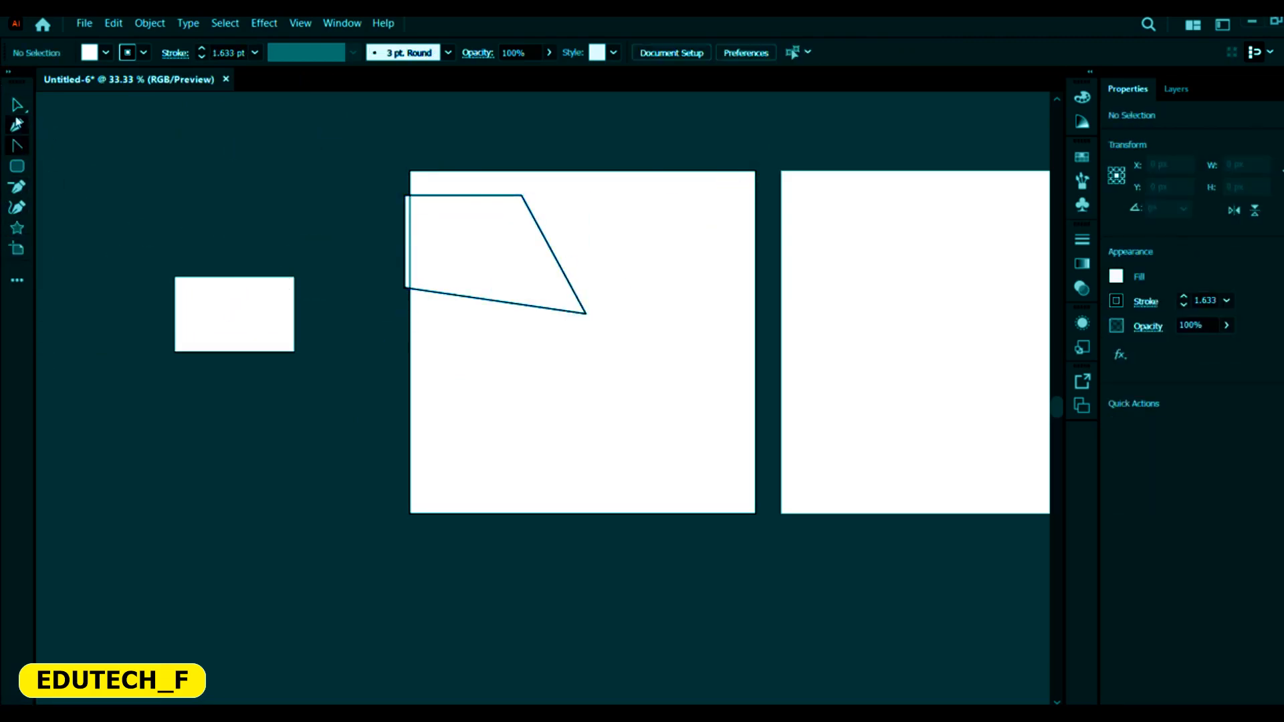
Step: Draw a freeform path of curved and straight segments with the Pen tool, starting outside the first artboard and running across it
click(16, 125)
click(90, 170)
drag(194, 157, 372, 294)
click(322, 192)
drag(324, 146, 384, 135)
click(420, 142)
click(574, 182)
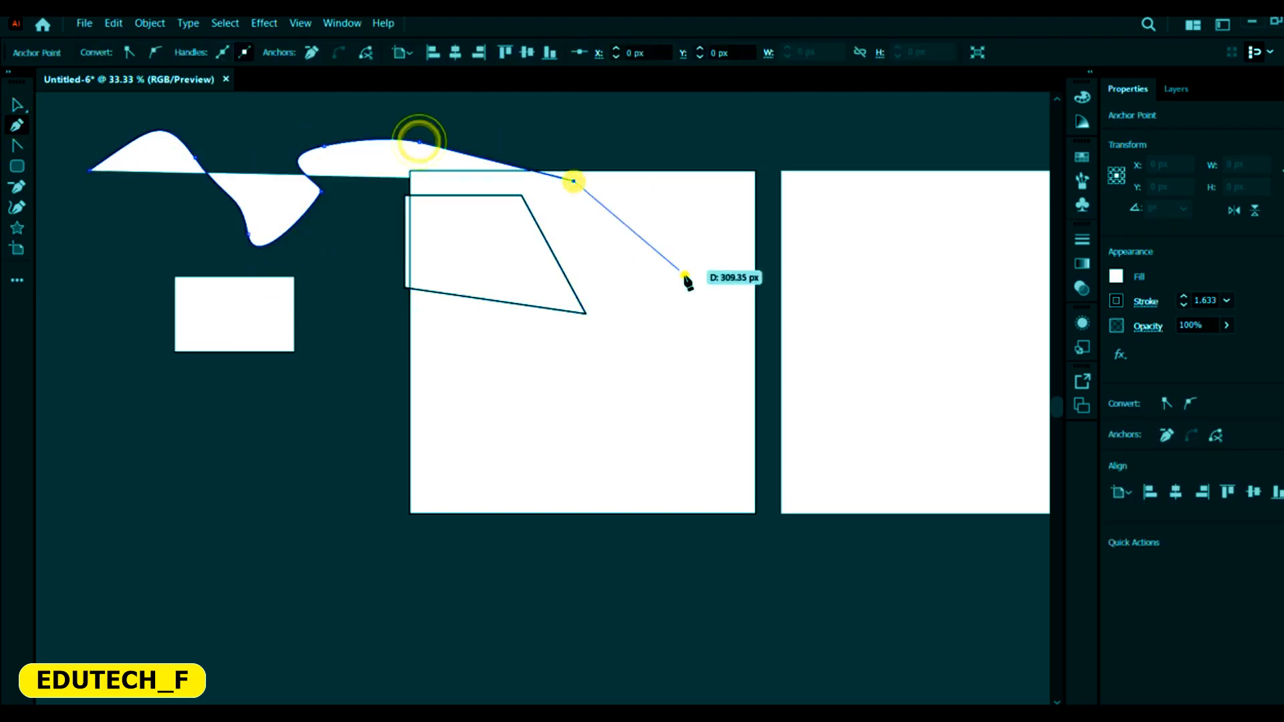
click(685, 276)
click(563, 405)
click(289, 442)
Step: Move the freeform path down over the lower part of the first artboard and deselect it
click(17, 105)
drag(429, 269, 585, 517)
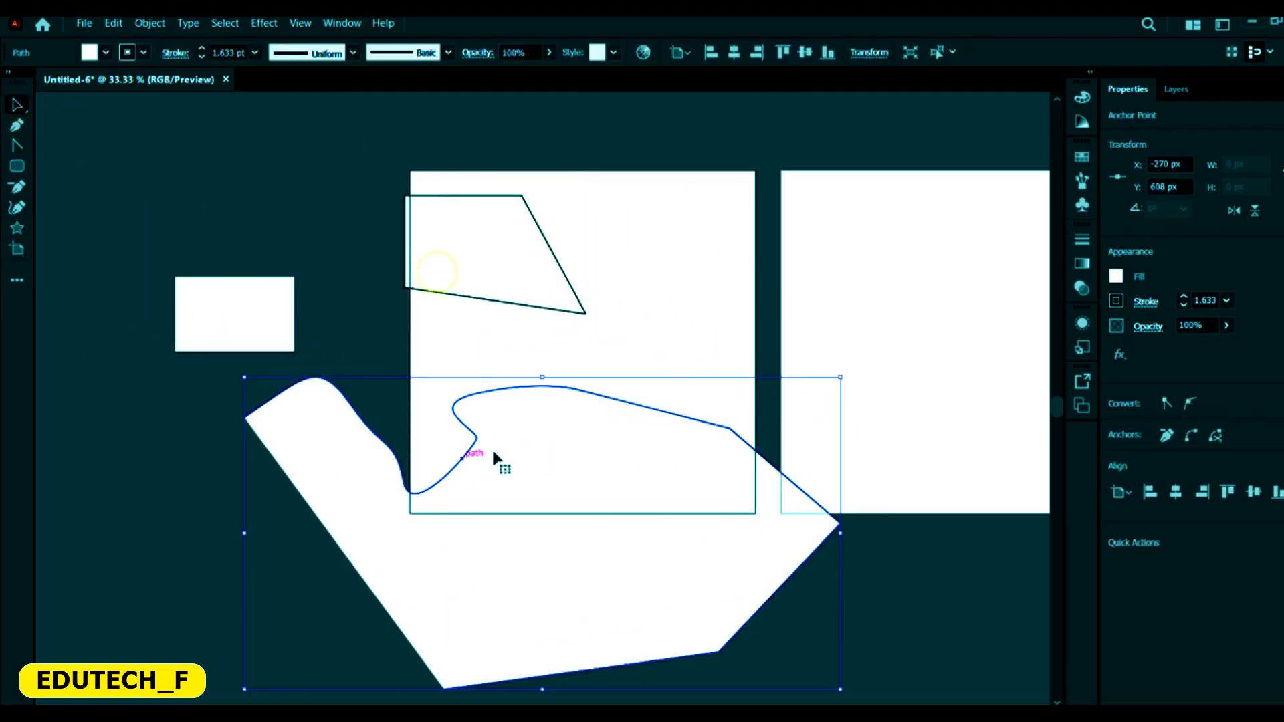
scroll(654, 378, down, 3)
click(409, 345)
scroll(812, 369, up, 3)
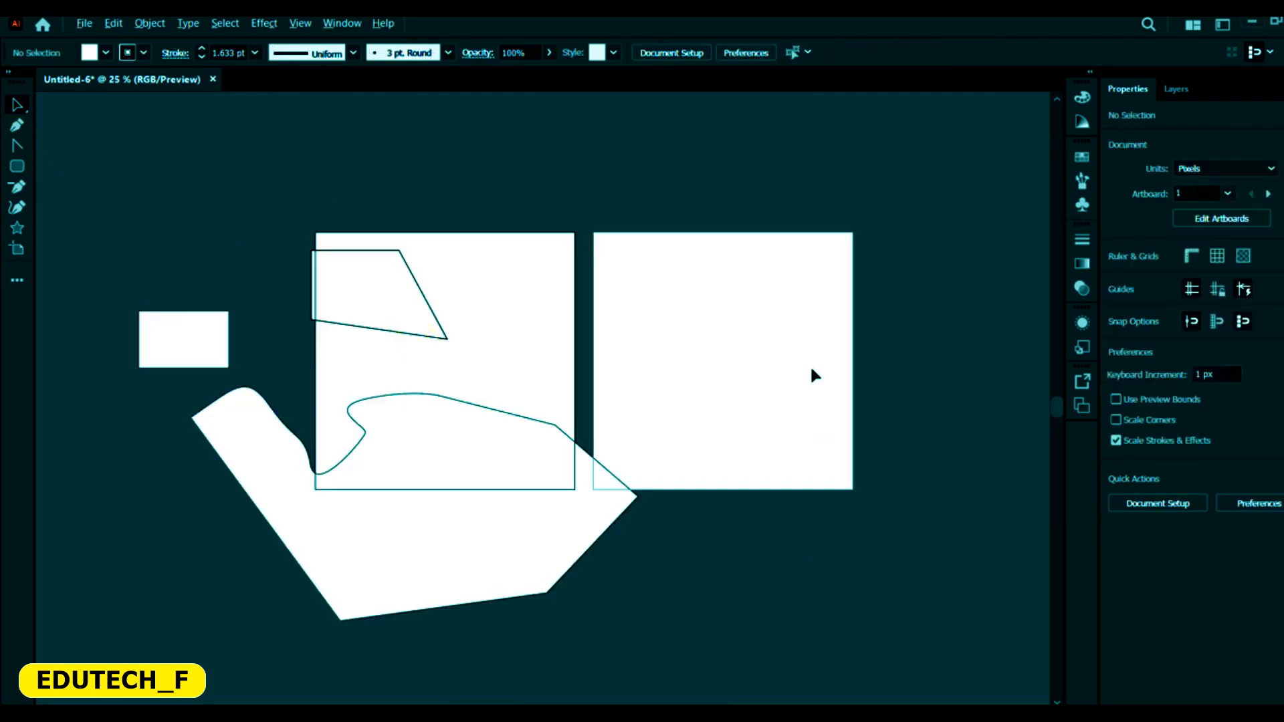
Step: Draw a large star about 1622 × 1634 px over the second artboard
click(17, 249)
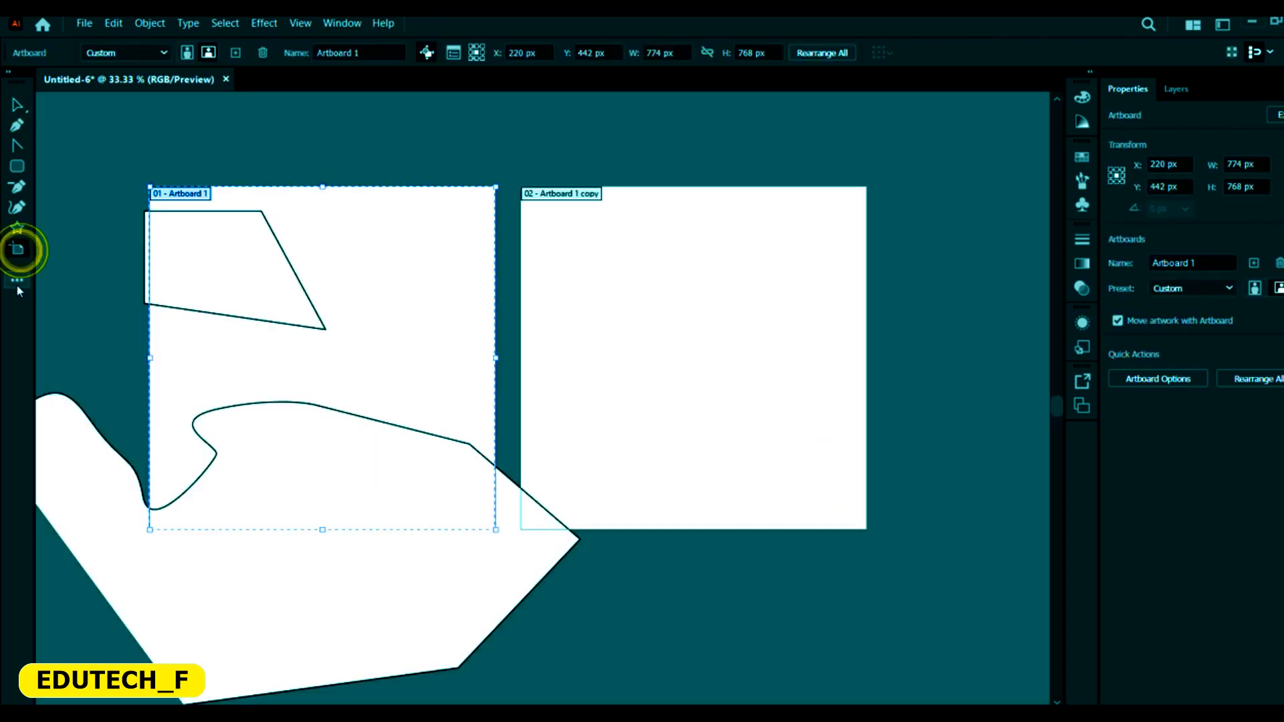
click(17, 228)
drag(652, 247, 931, 515)
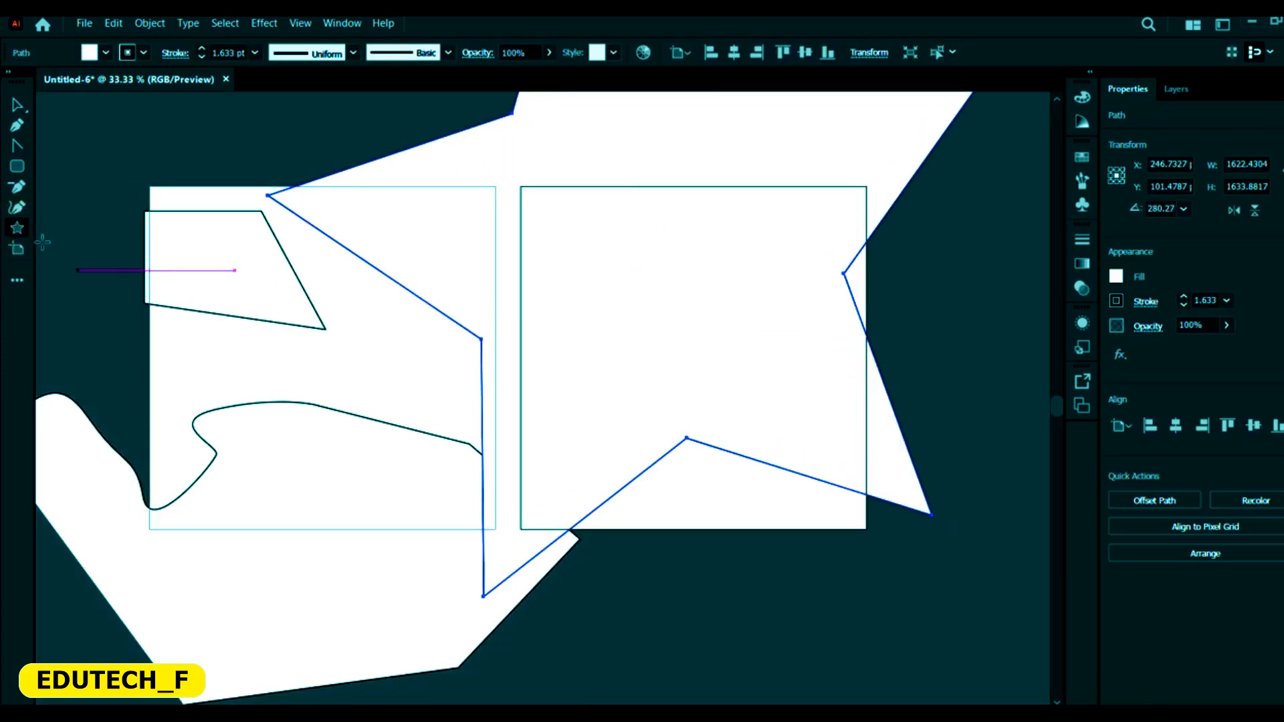
Step: Draw a rounded rectangle about 164 × 196 px near the first artboard's upper-left corner and delete an anchor point at its upper-right corner
click(17, 165)
drag(99, 124, 171, 210)
click(17, 186)
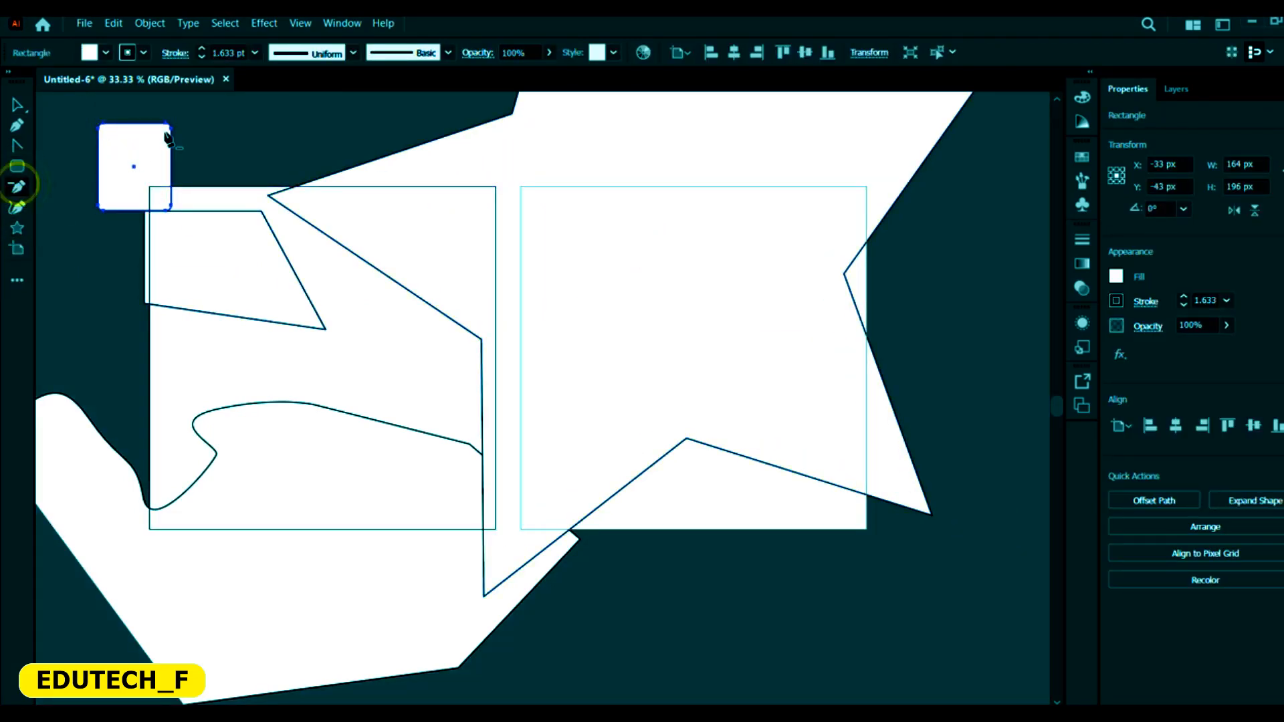
click(170, 127)
click(803, 399)
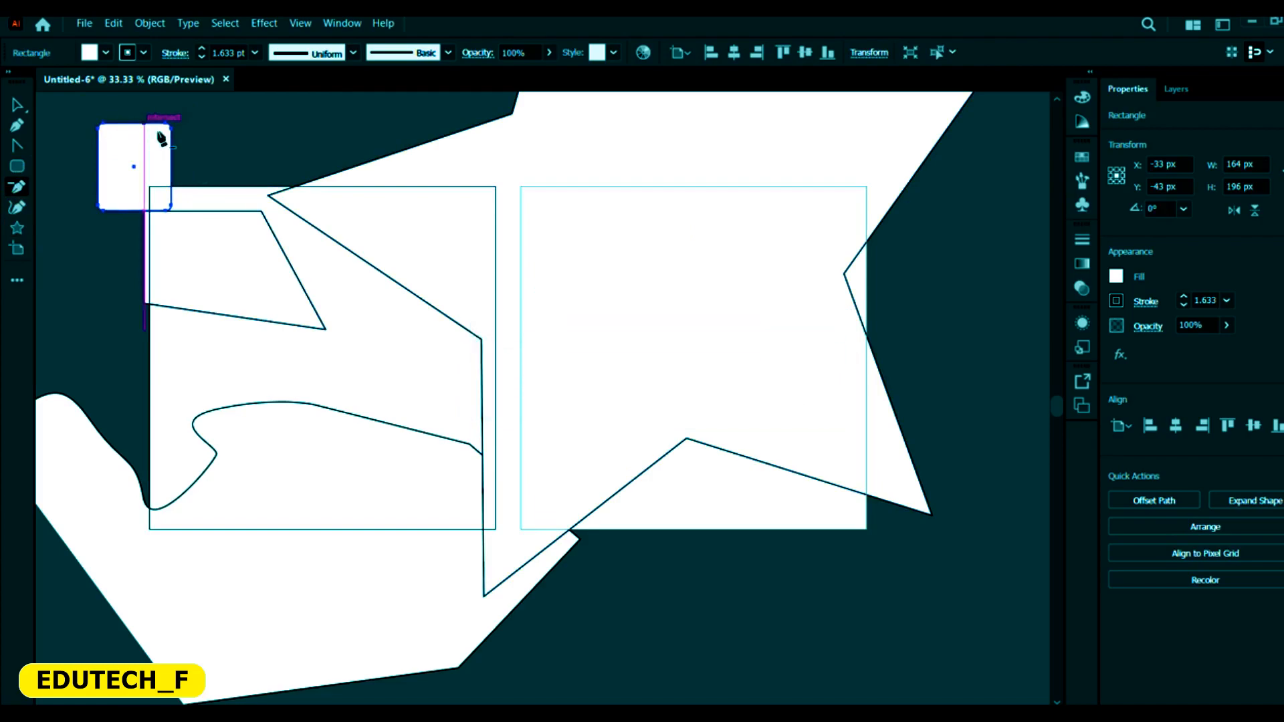
click(173, 132)
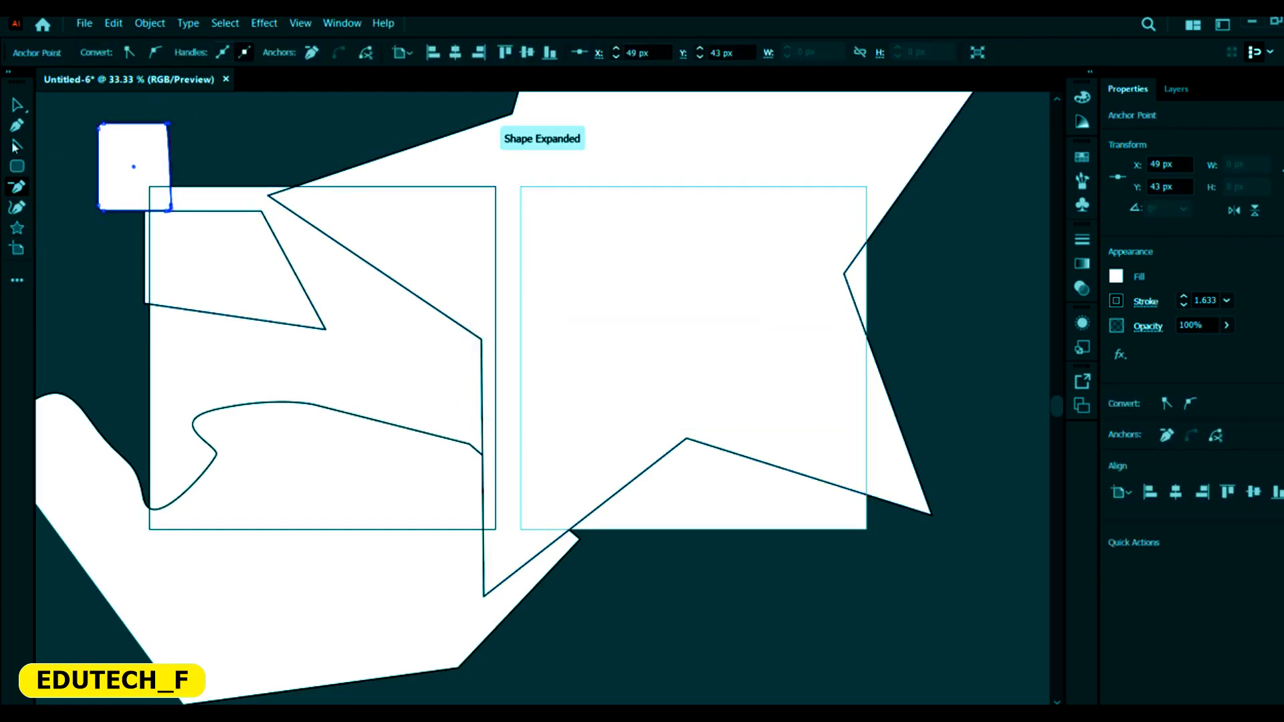
click(16, 105)
click(192, 127)
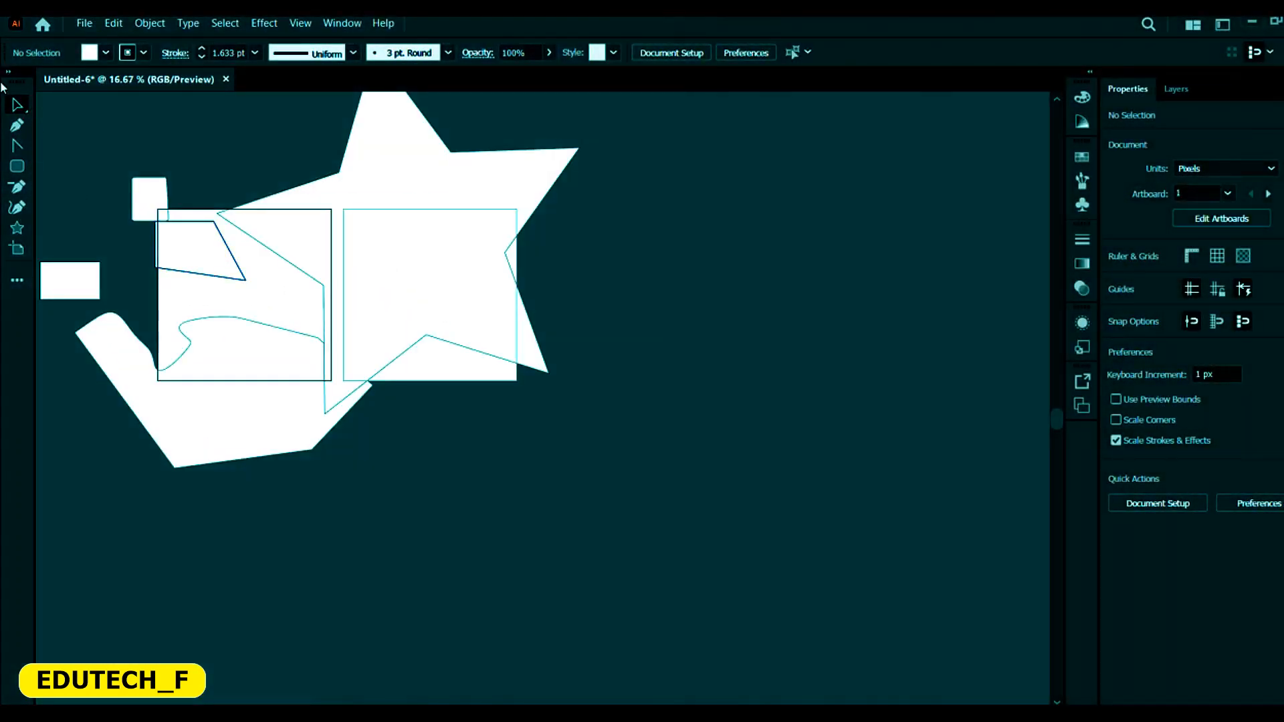
Step: Undock and close the custom toolbar, and display the Advanced toolbar in its place
drag(6, 82, 741, 227)
click(758, 215)
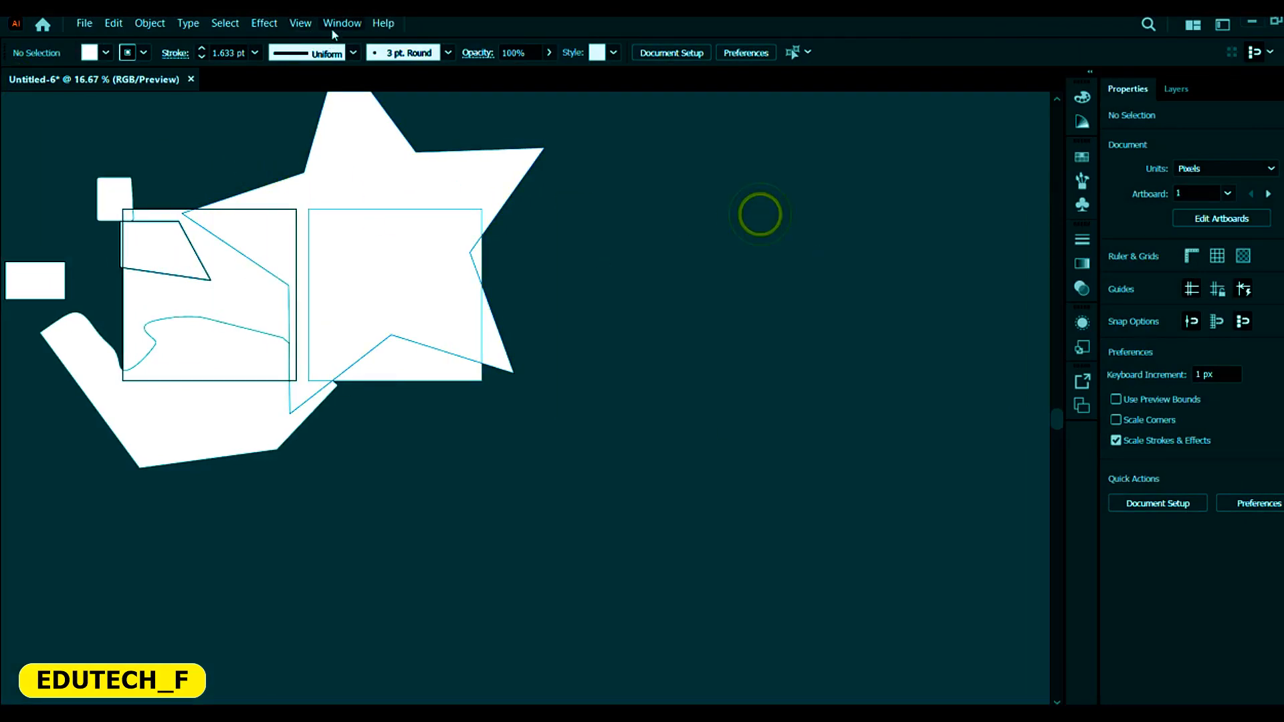
click(342, 23)
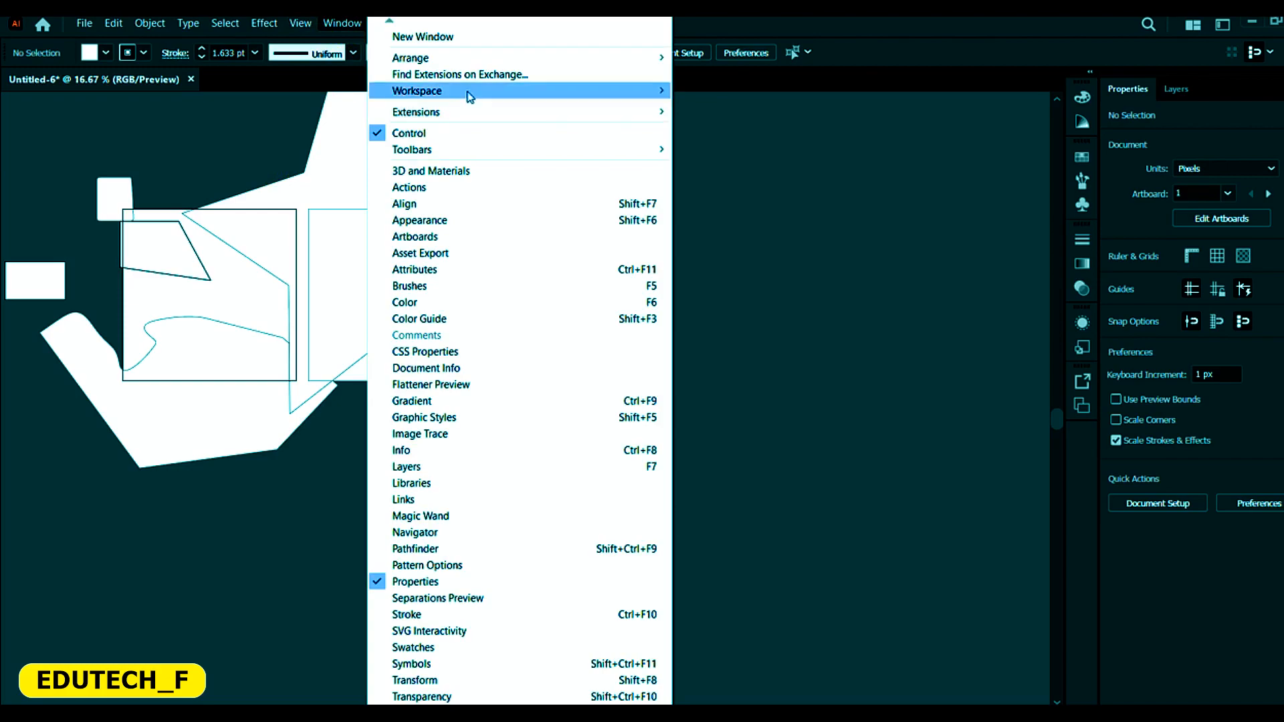
mouse_move(480, 151)
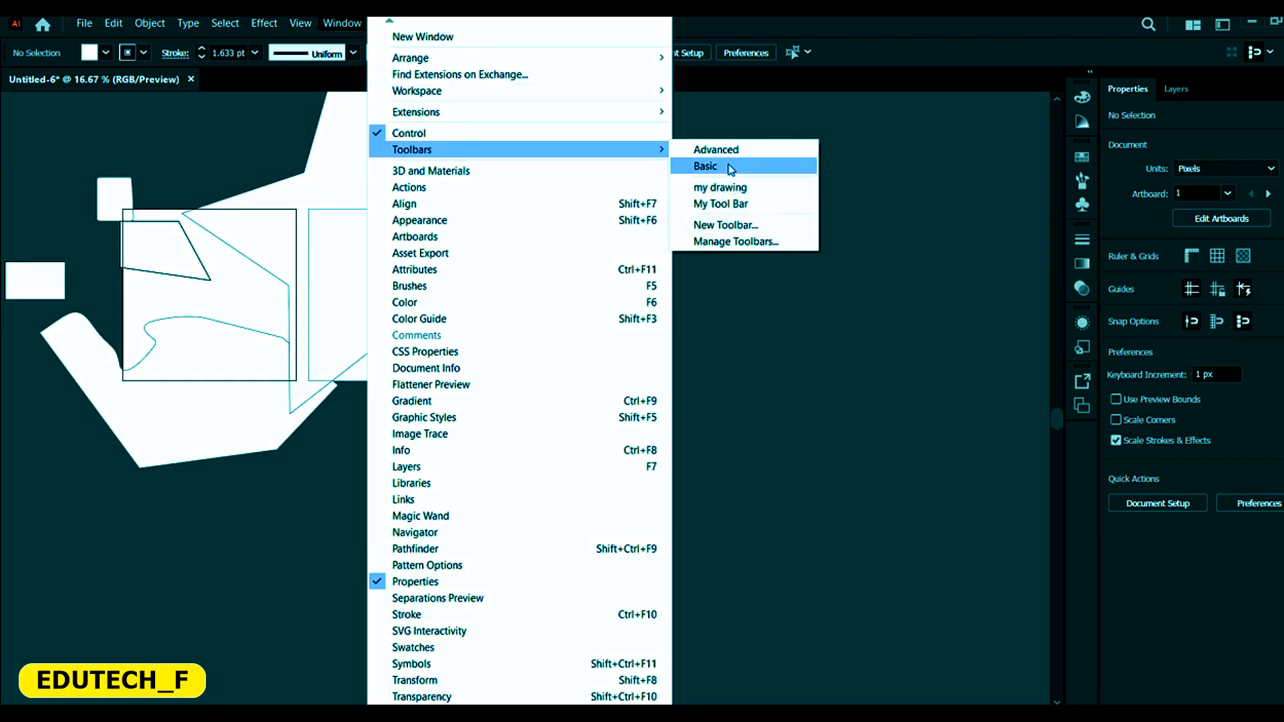
click(719, 150)
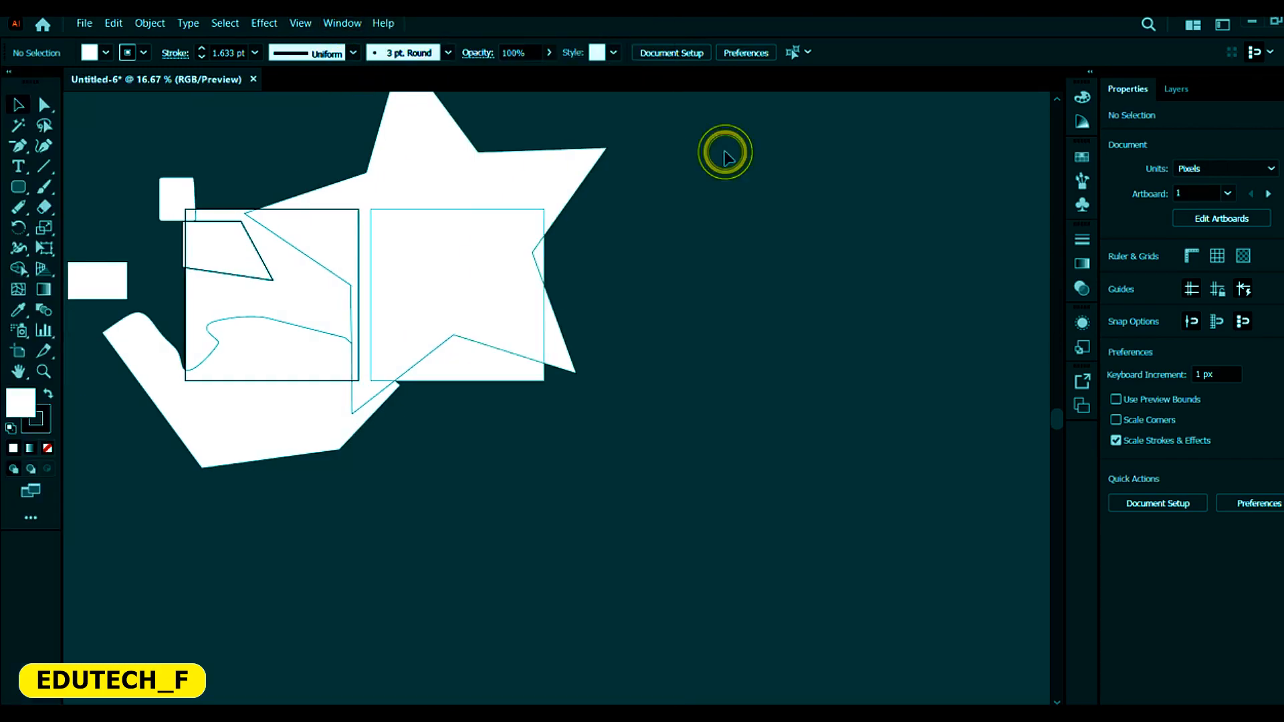
Step: Open the toolbar manager and delete the custom toolbars my drawing and My Tool Bar
click(31, 520)
click(272, 76)
click(351, 152)
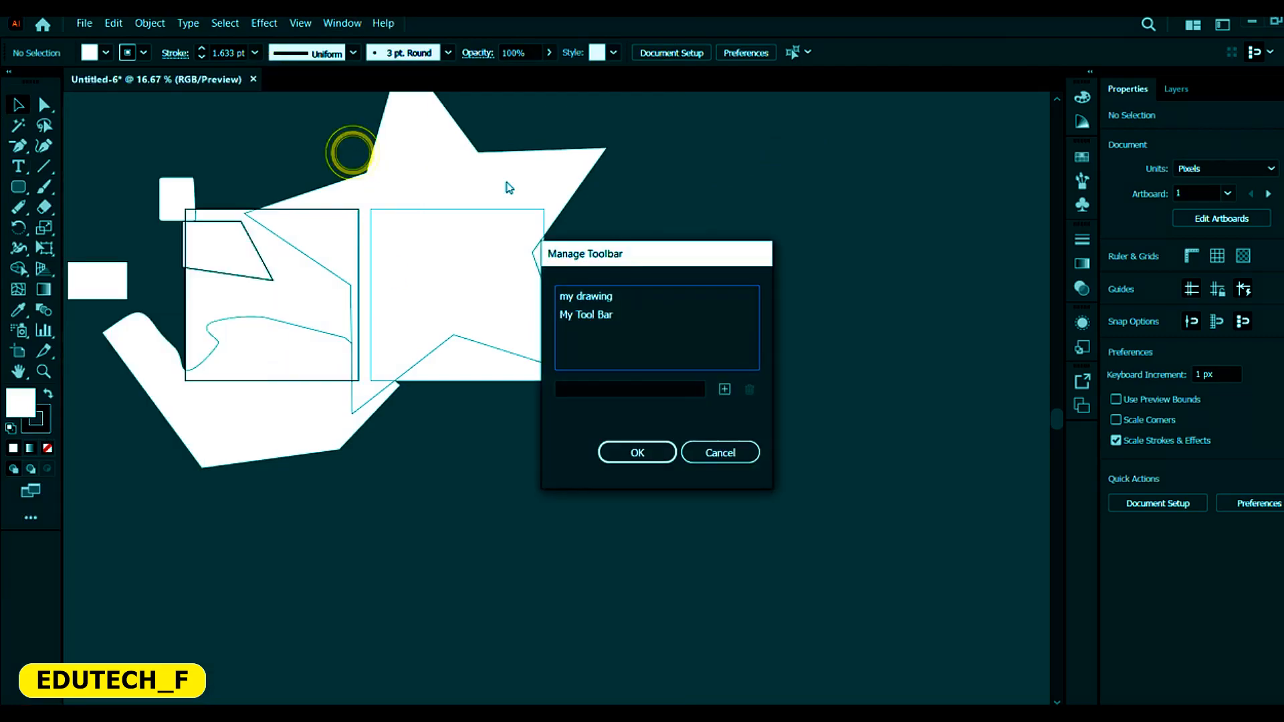
drag(692, 262, 896, 227)
click(776, 261)
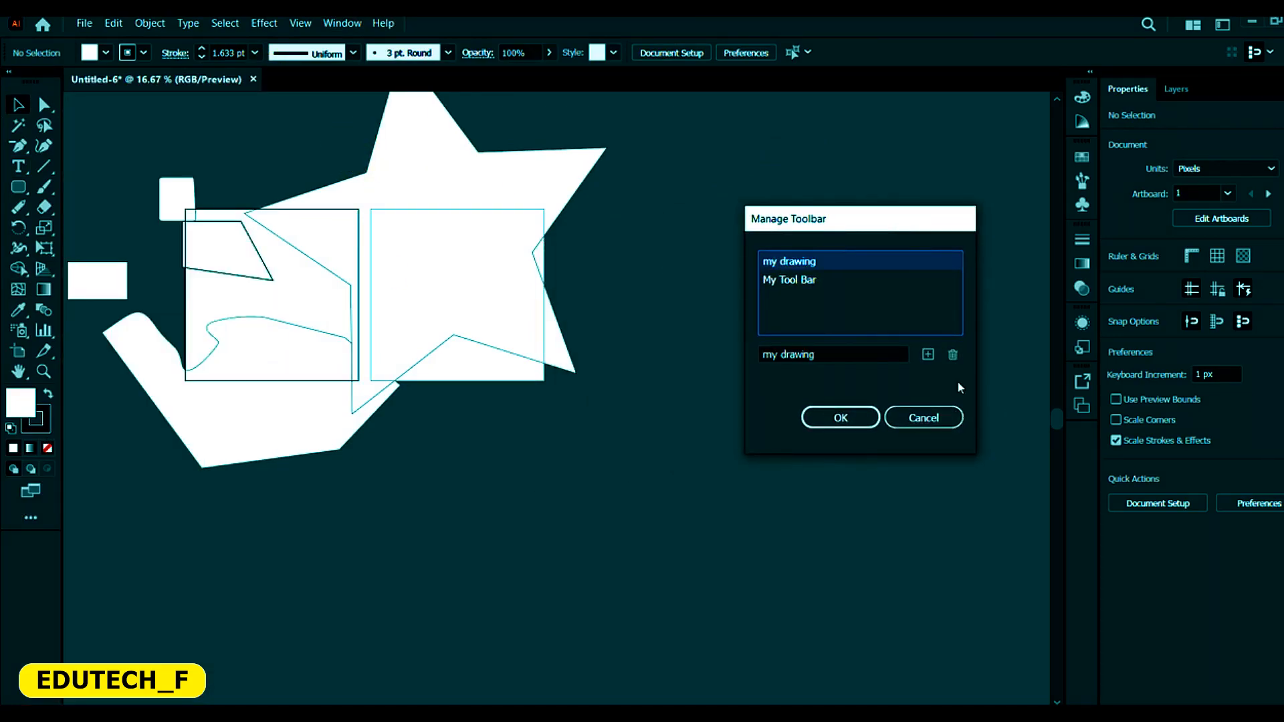
click(952, 354)
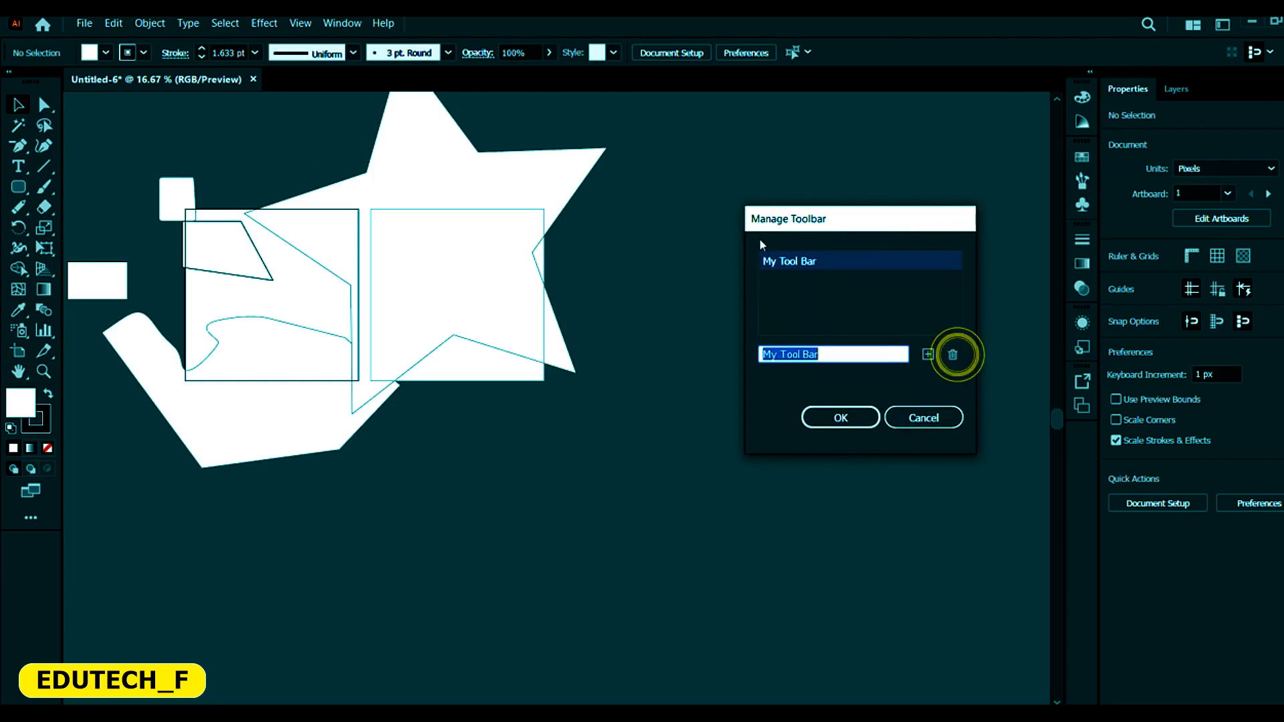
click(882, 300)
click(833, 261)
click(953, 354)
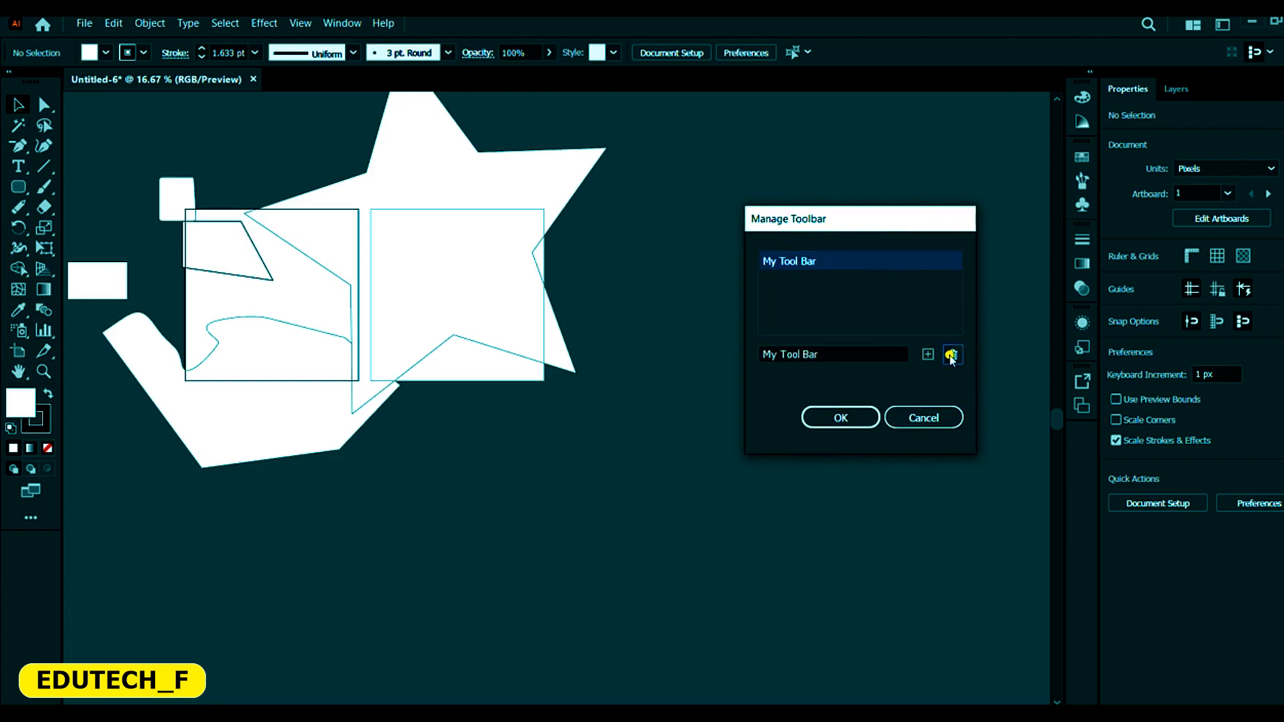
Step: Add five untitled toolbars in the toolbar manager and delete all of them again
click(928, 354)
click(928, 355)
click(928, 355)
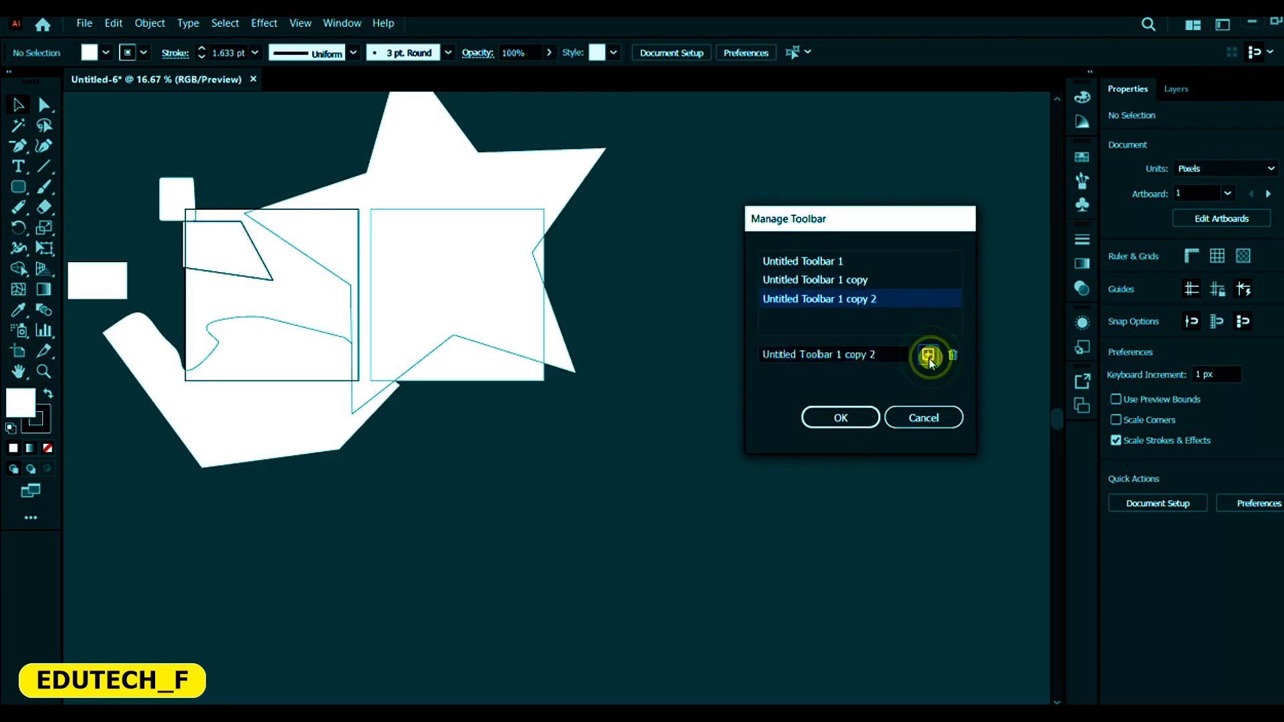
click(929, 354)
click(928, 354)
click(952, 354)
click(952, 355)
click(952, 354)
click(952, 355)
click(953, 355)
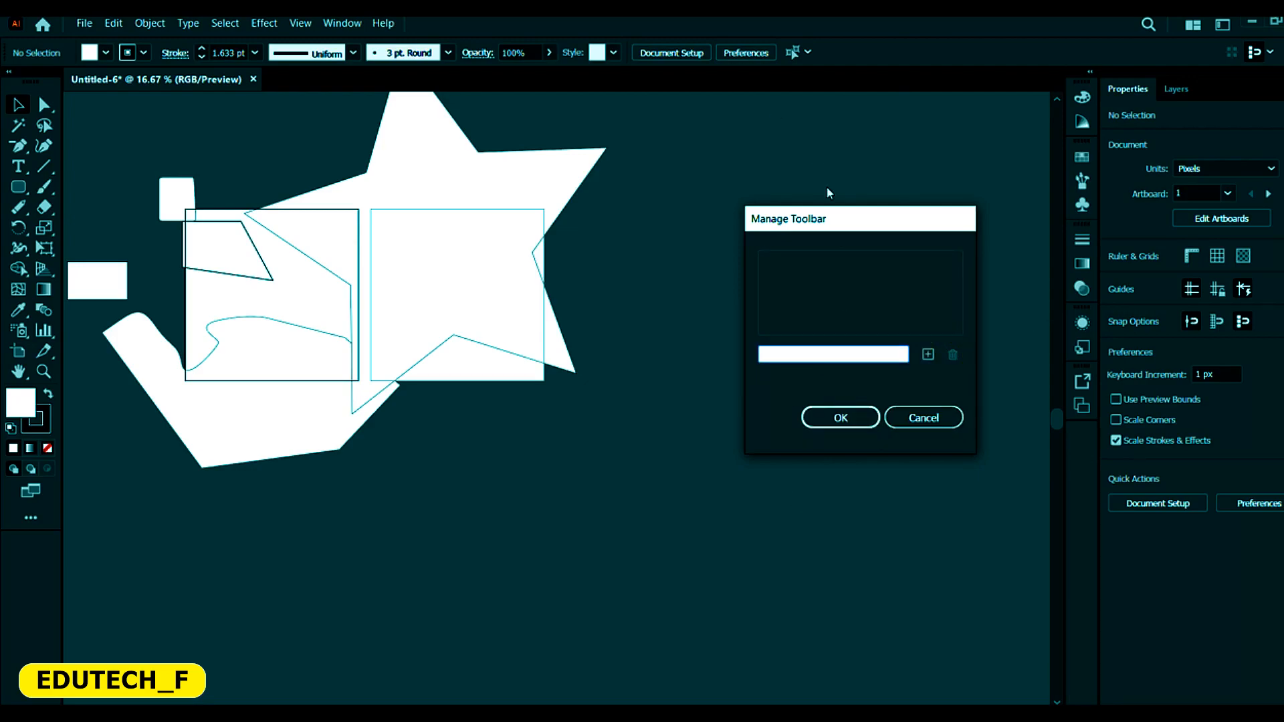
Step: Apply the toolbar manager changes and delete all artwork on and around the two artboards
click(848, 215)
click(824, 414)
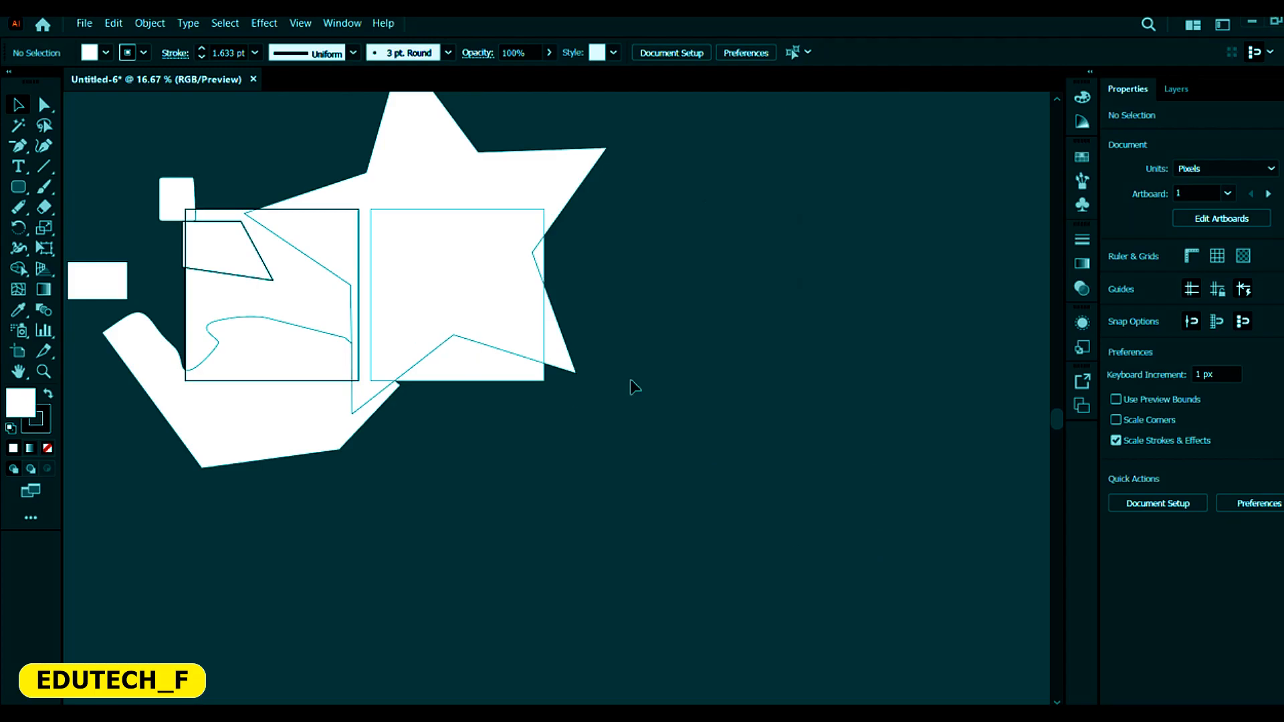
scroll(741, 407, down, 2)
drag(385, 210, 719, 491)
key(Delete)
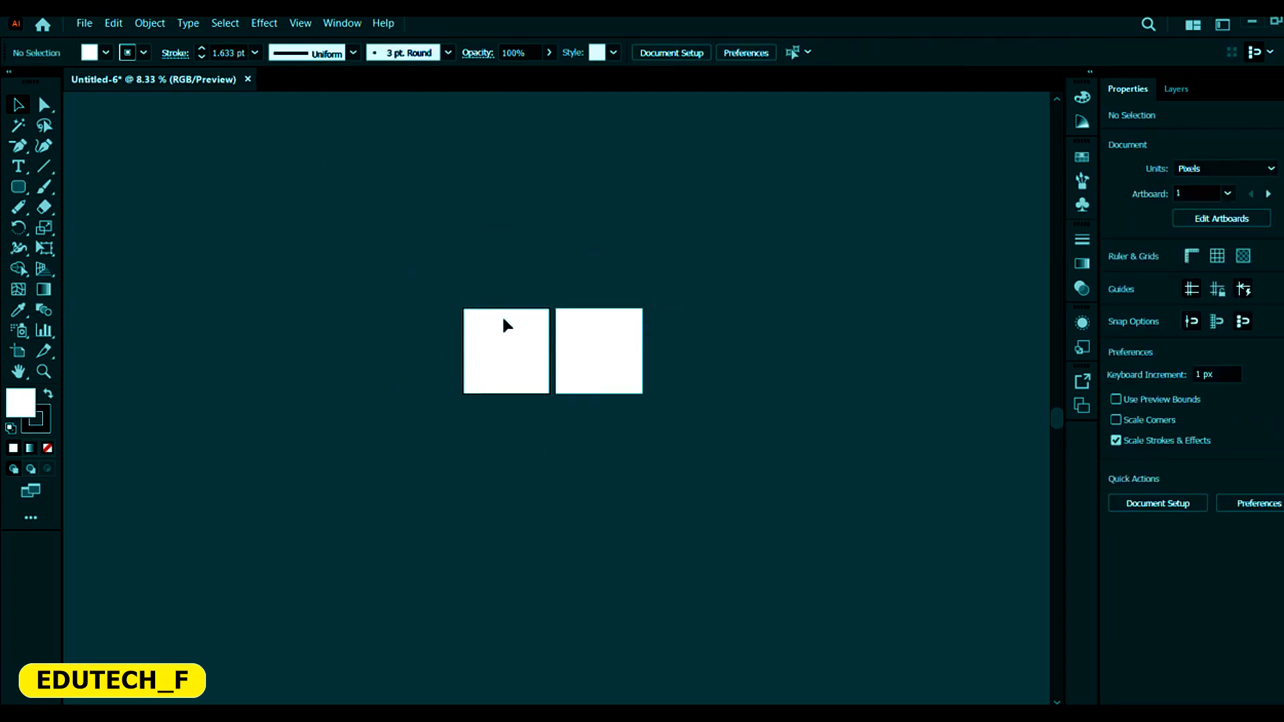
Step: Look through the All Tools list, the Direct Selection tool group, and the Selection and Magic Wand tools
click(31, 517)
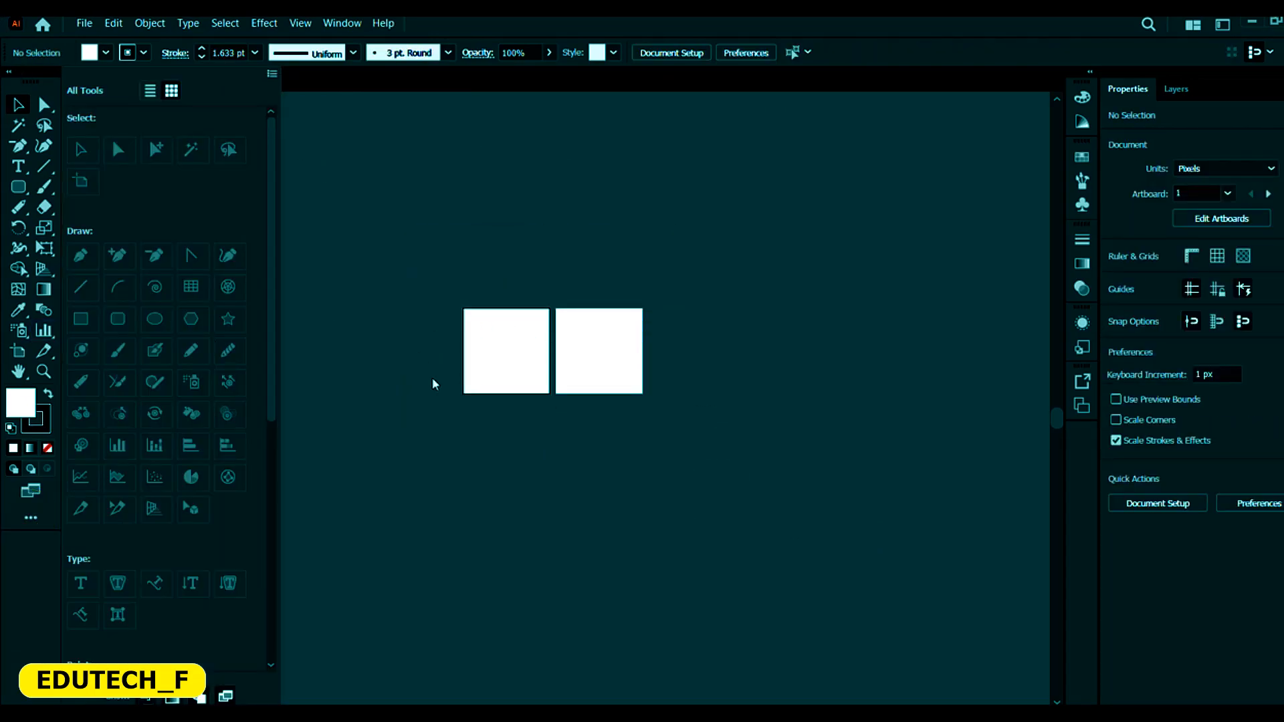
click(578, 424)
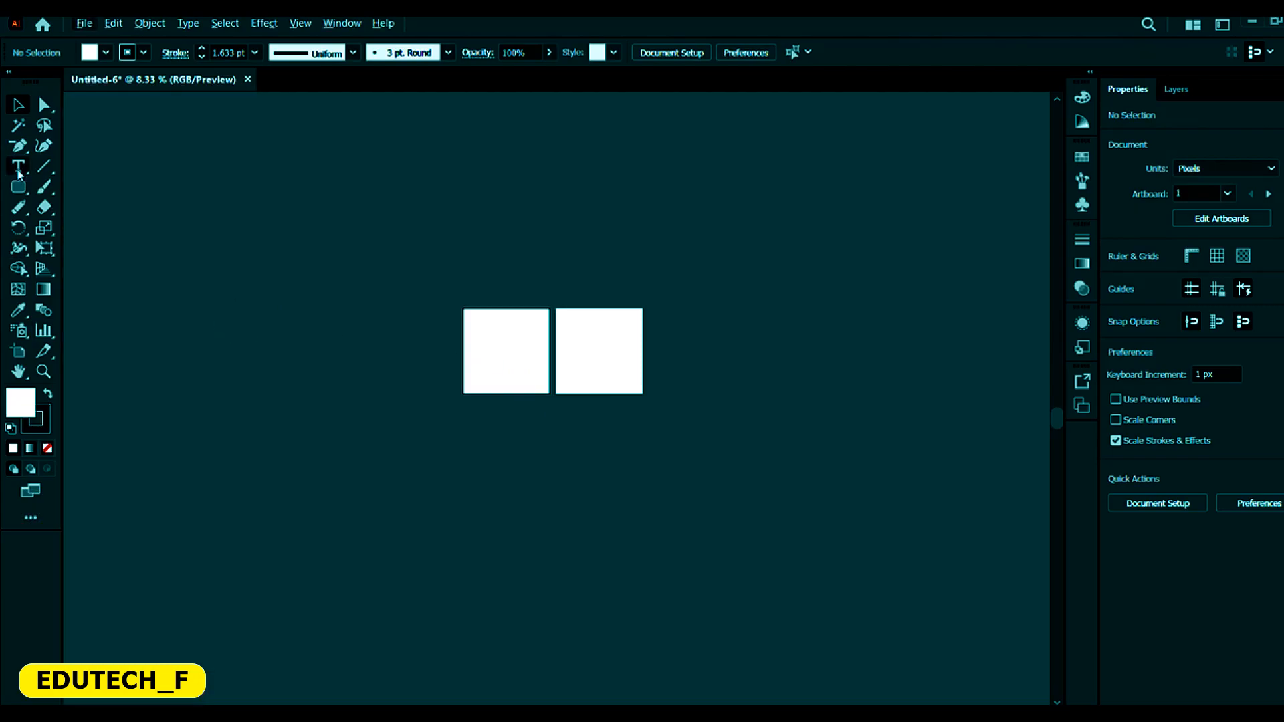
scroll(474, 340, up, 4)
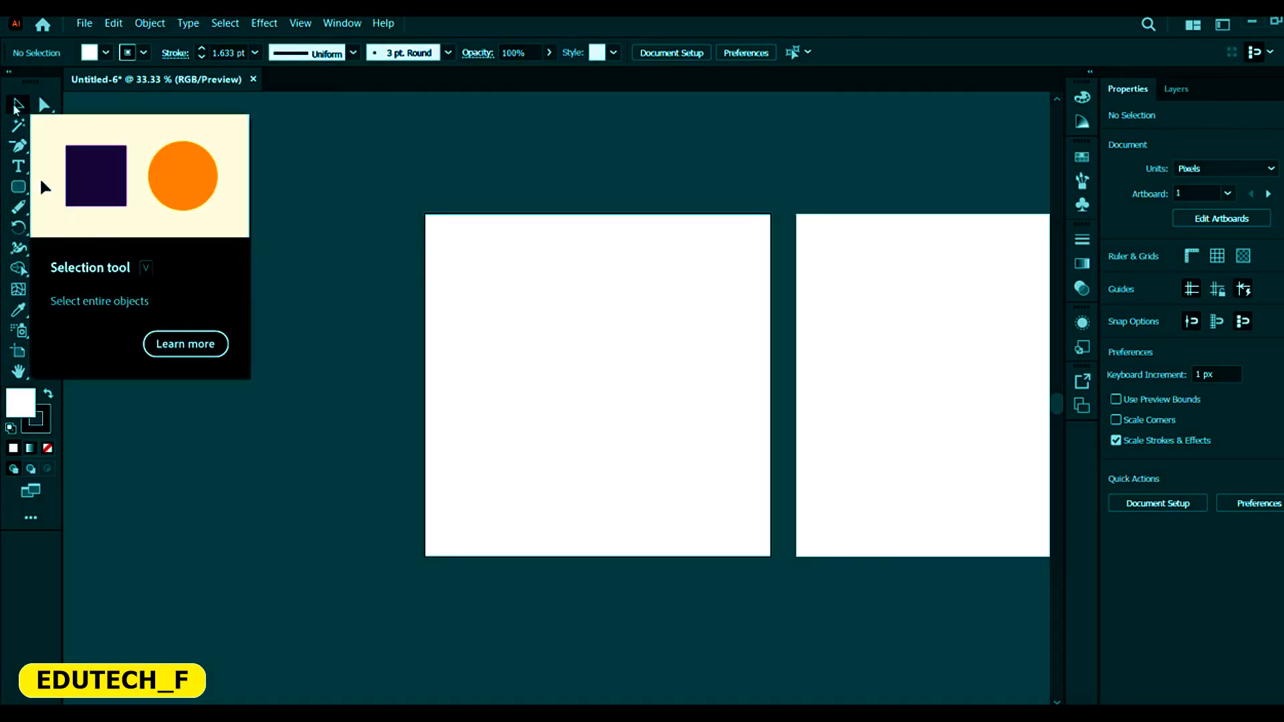
mouse_move(45, 104)
mouse_down()
mouse_move(77, 94)
mouse_move(44, 104)
mouse_up()
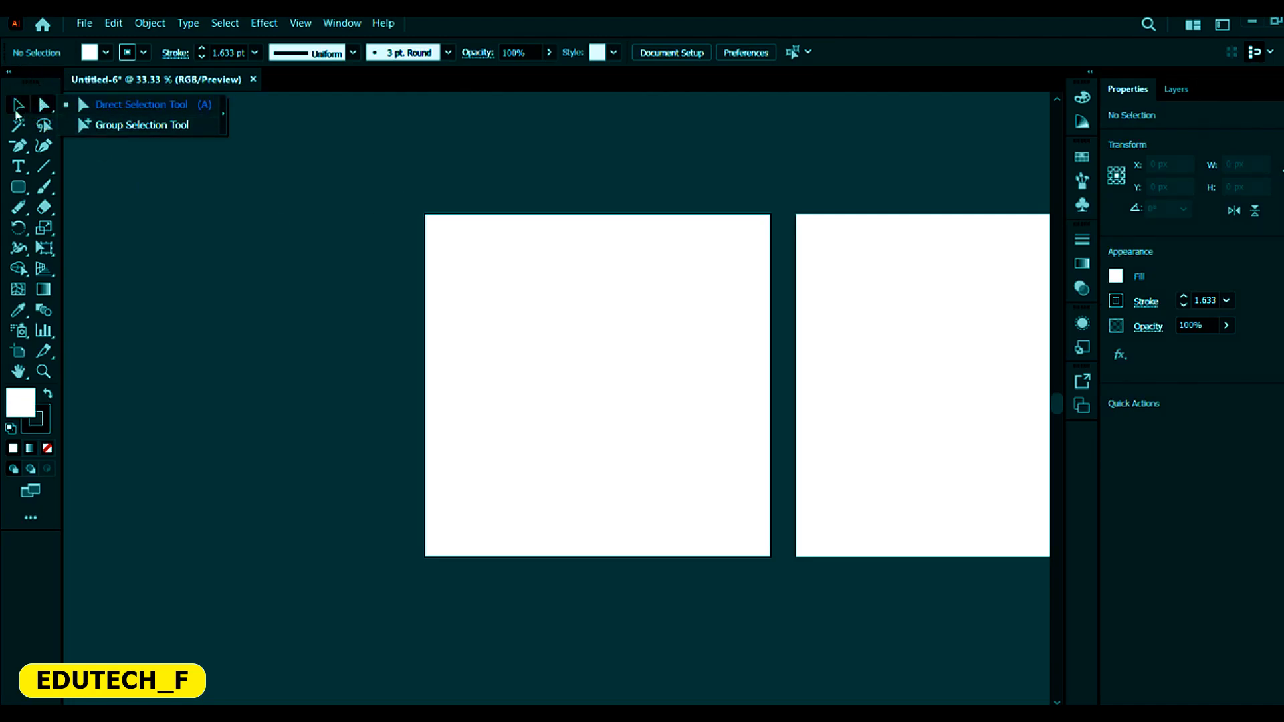
click(17, 107)
click(21, 127)
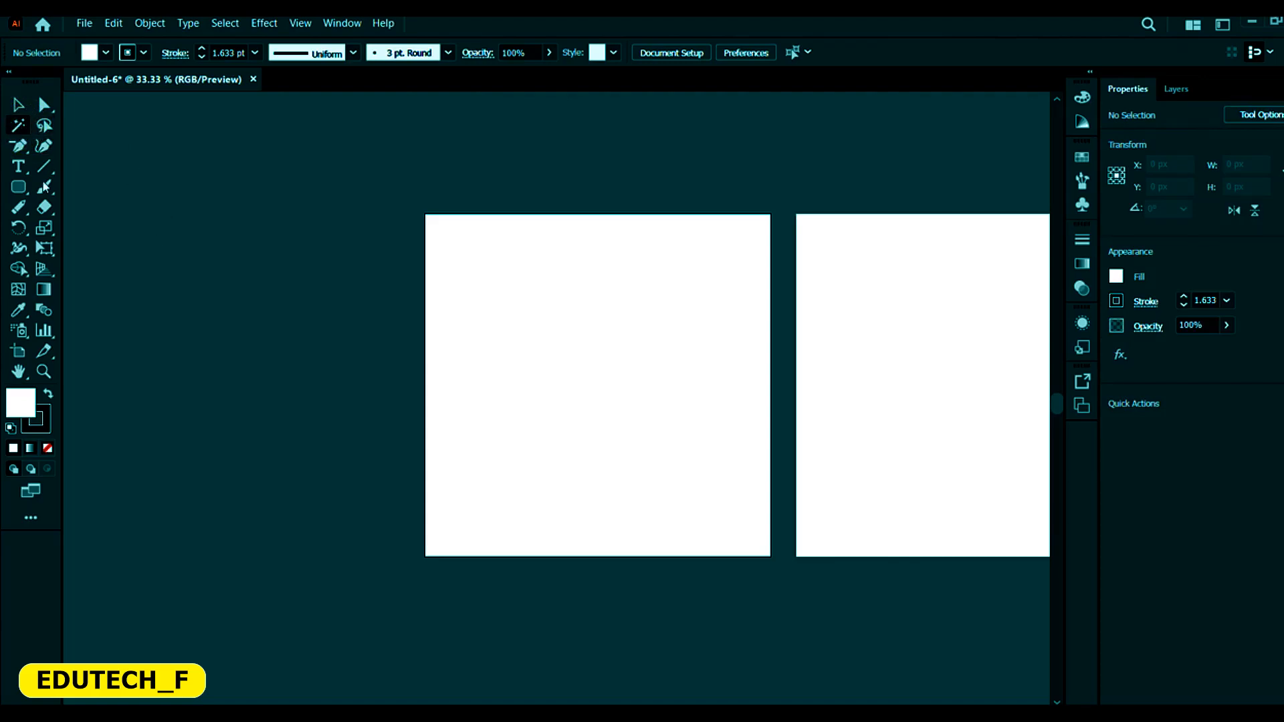
Step: Draw a small rectangle with the Rectangle tool outside the first artboard, near its upper-left corner
drag(13, 187, 75, 186)
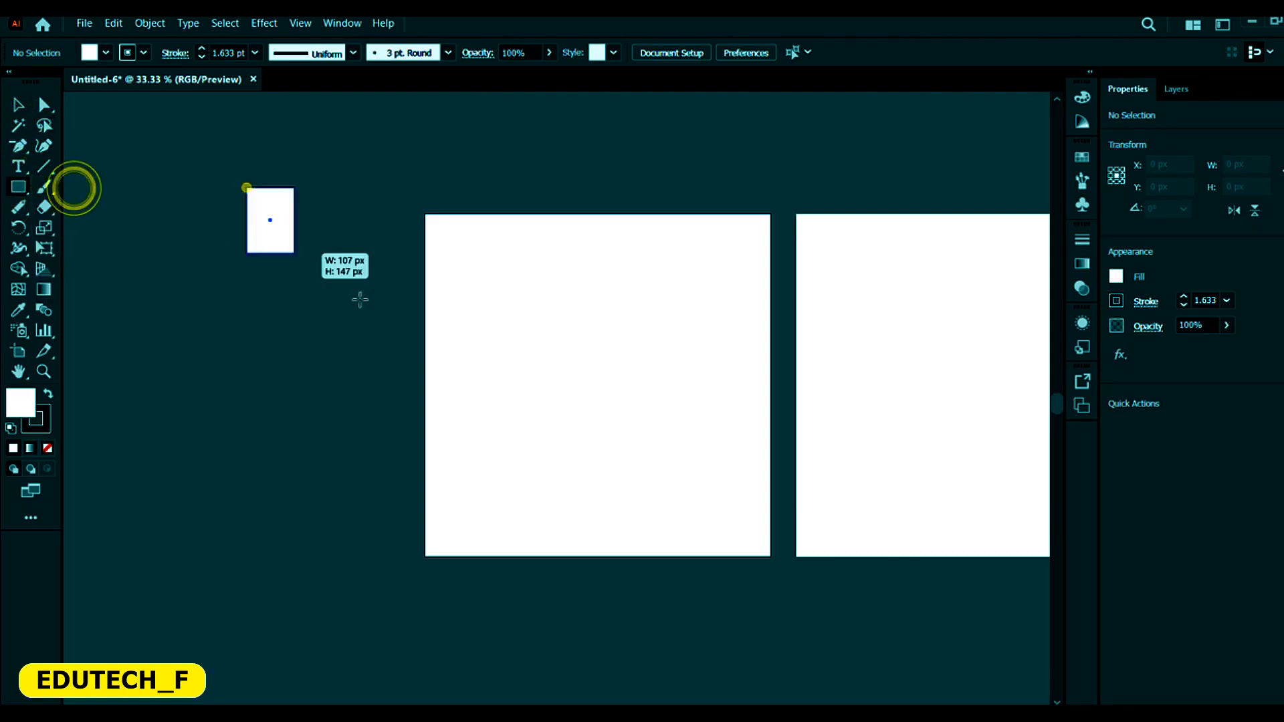